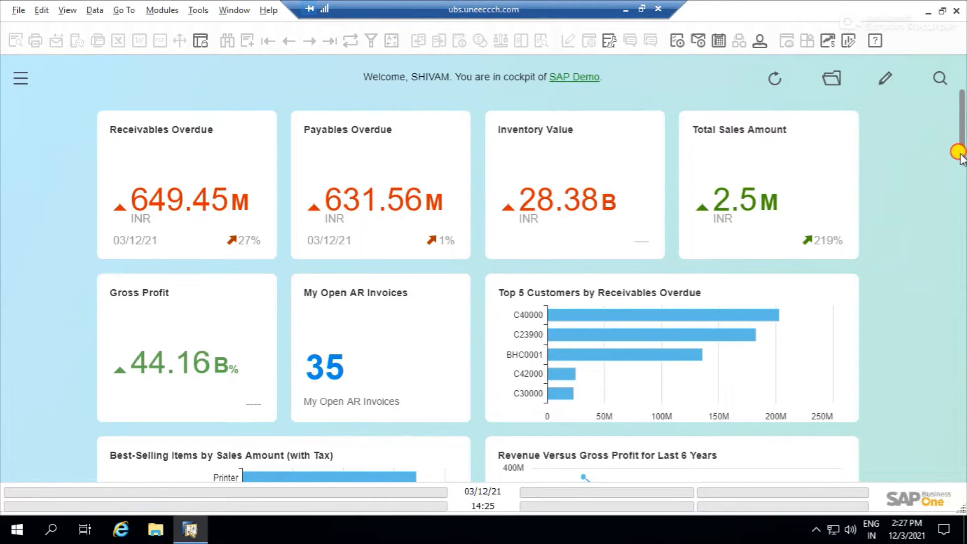
Examine the cockpit's KPI tiles, from Receivables Overdue to Total Sales Amount, and the sales, revenue and inventory charts.
{"action": "mouse_move", "coordinate": [959, 135]}
{"action": "left_mouse_down"}
{"action": "mouse_move", "coordinate": [958, 174]}
{"action": "mouse_move", "coordinate": [957, 133]}
{"action": "left_mouse_up"}
{"action": "mouse_move", "coordinate": [204, 214]}
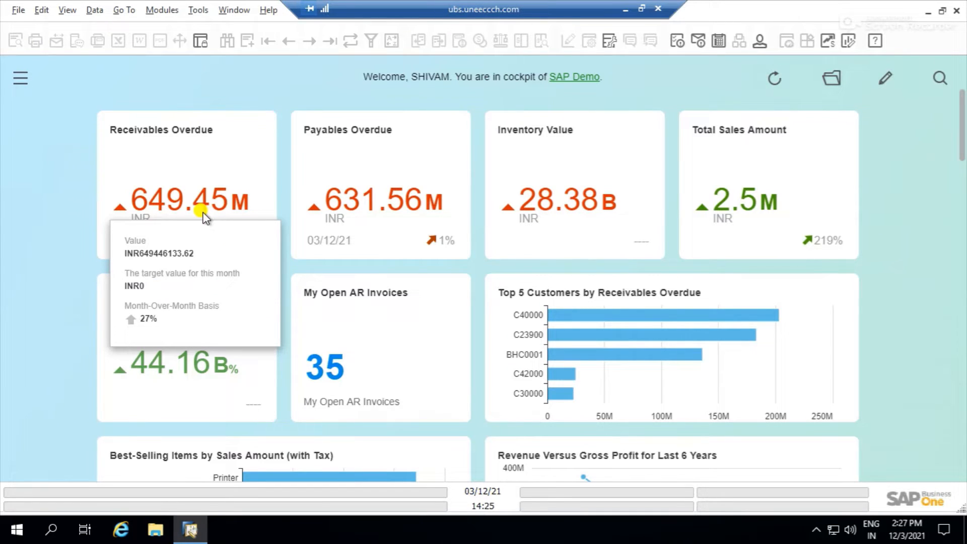
{"action": "mouse_move", "coordinate": [347, 206]}
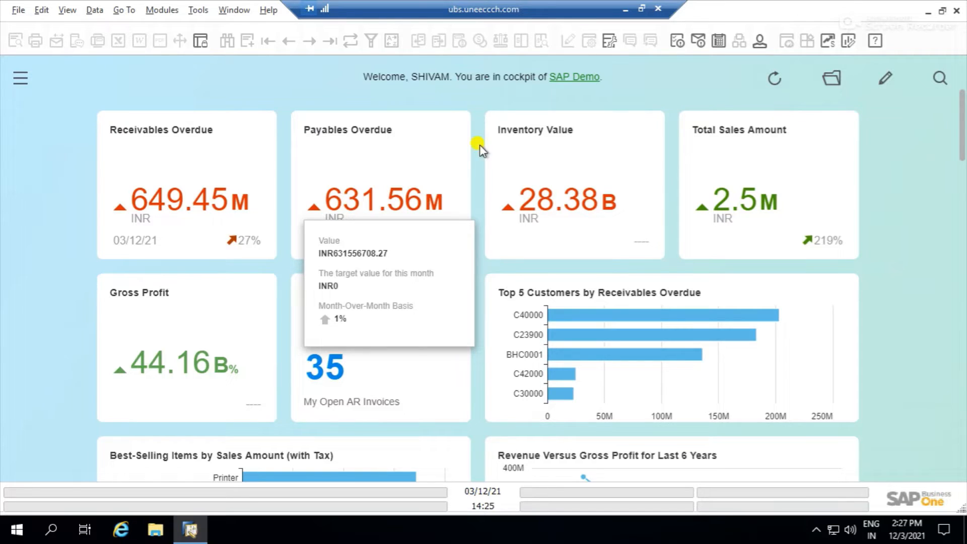
{"action": "mouse_move", "coordinate": [579, 209]}
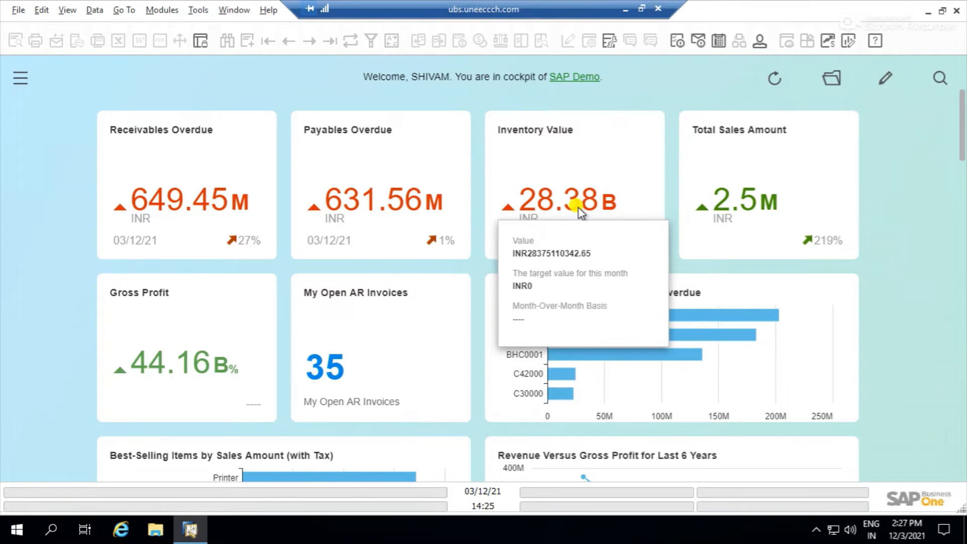
{"action": "mouse_move", "coordinate": [735, 208]}
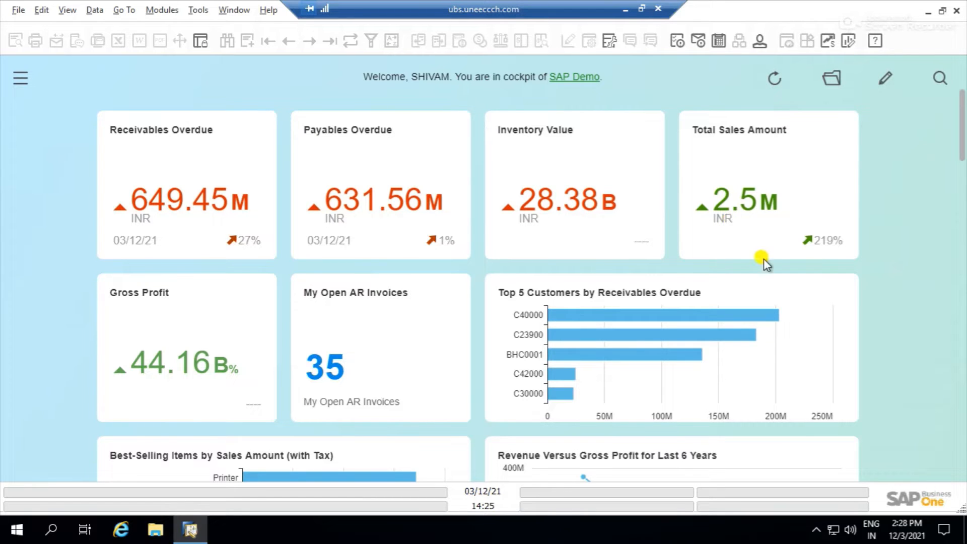
{"action": "scroll", "coordinate": [763, 259], "scroll_direction": "down", "scroll_amount": 1}
{"action": "scroll", "coordinate": [745, 251], "scroll_direction": "down", "scroll_amount": 1}
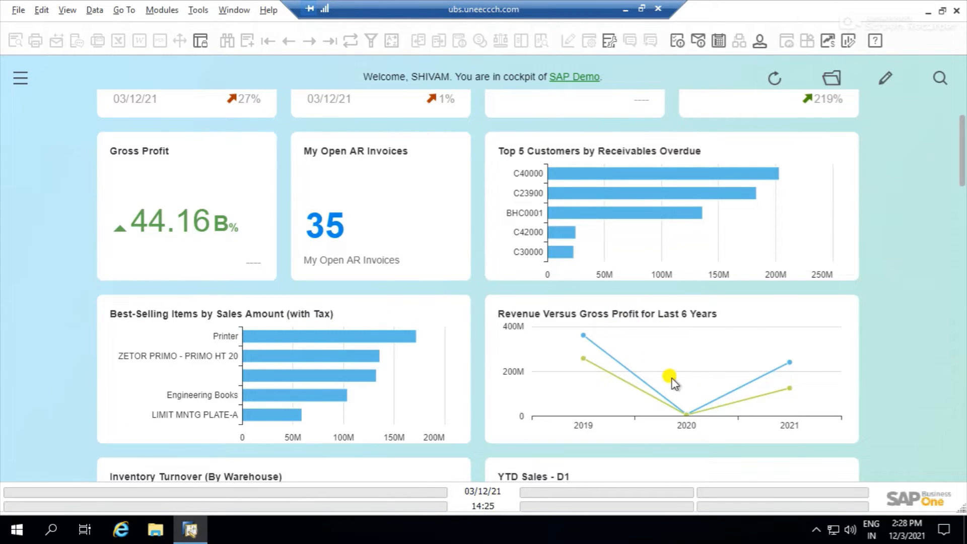
{"action": "scroll", "coordinate": [670, 383], "scroll_direction": "down", "scroll_amount": 3}
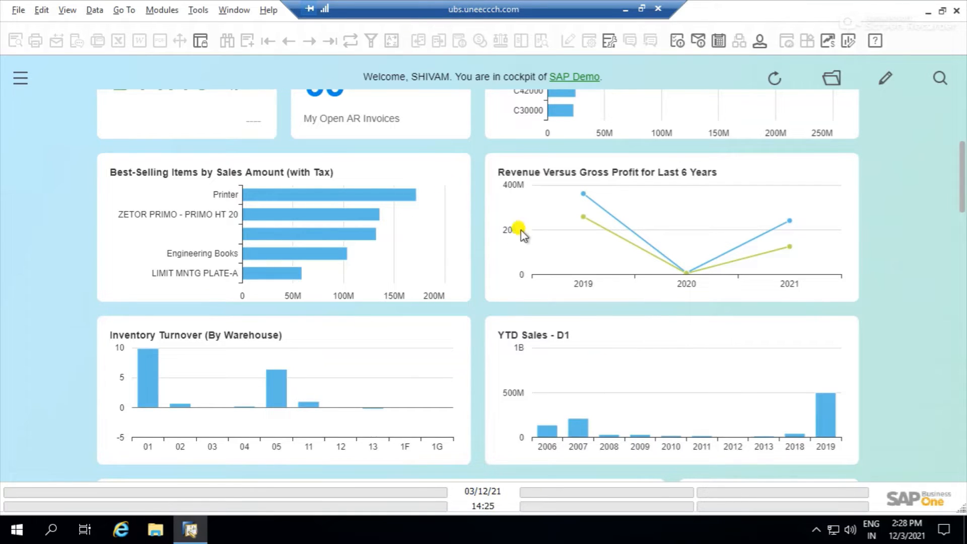
{"action": "scroll", "coordinate": [538, 254], "scroll_direction": "up", "scroll_amount": 2}
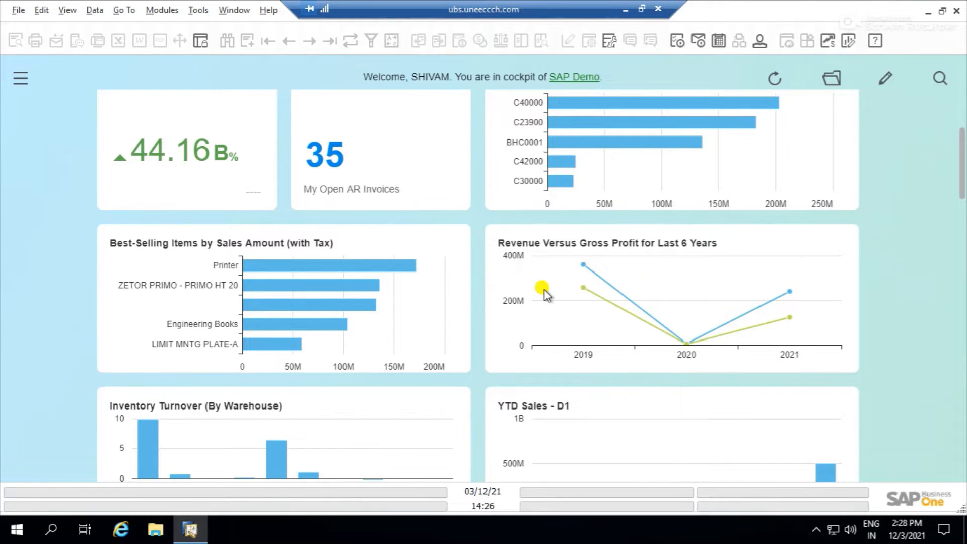
{"action": "scroll", "coordinate": [544, 291], "scroll_direction": "up", "scroll_amount": 4}
{"action": "scroll", "coordinate": [553, 301], "scroll_direction": "up", "scroll_amount": 2}
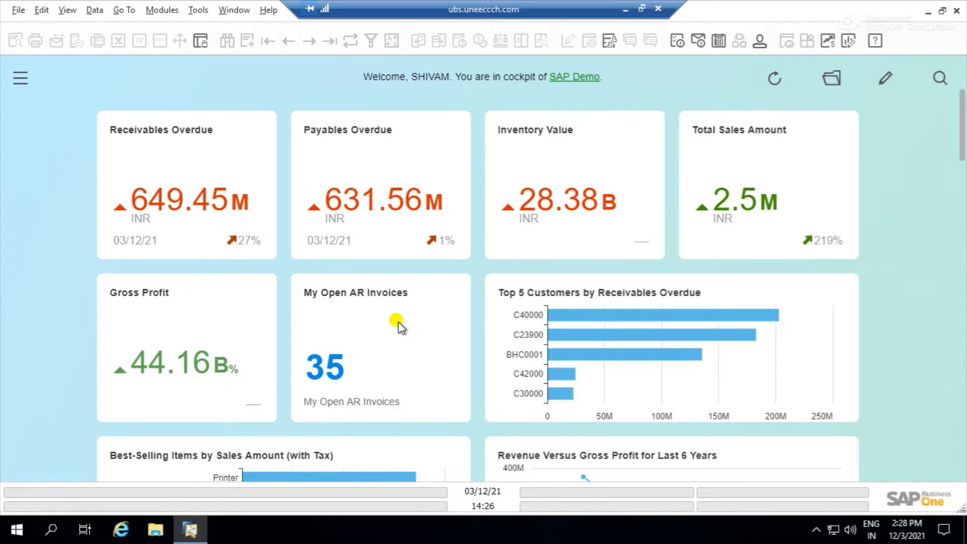
View the detailed results of My Open AR Invoices and the Pragati Power Company invoice, and close both.
{"action": "left_click", "coordinate": [309, 367]}
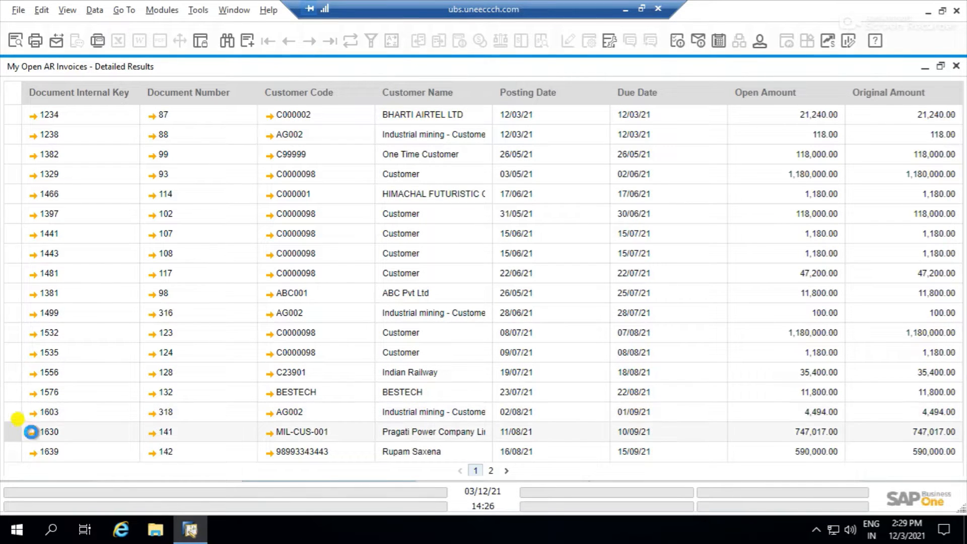
{"action": "double_click", "coordinate": [587, 198]}
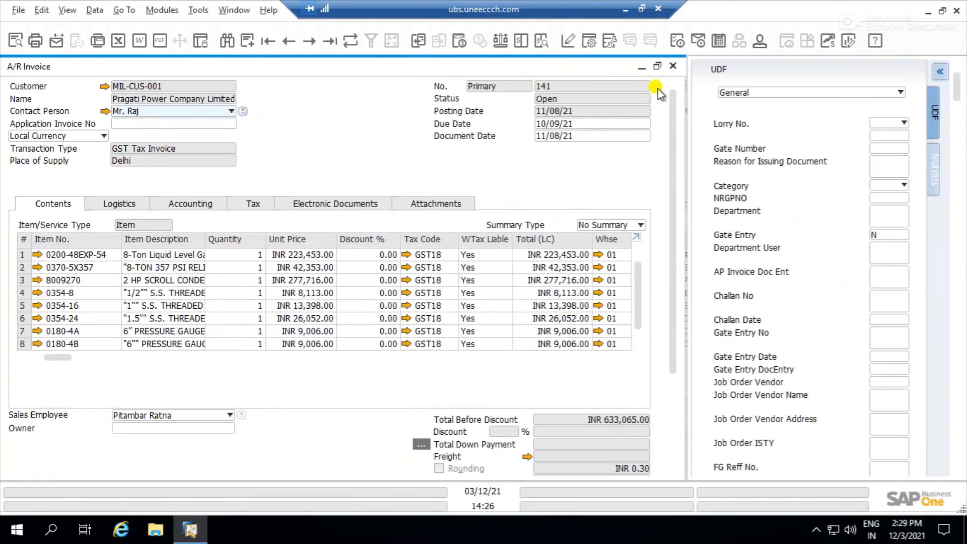
{"action": "left_click", "coordinate": [673, 66]}
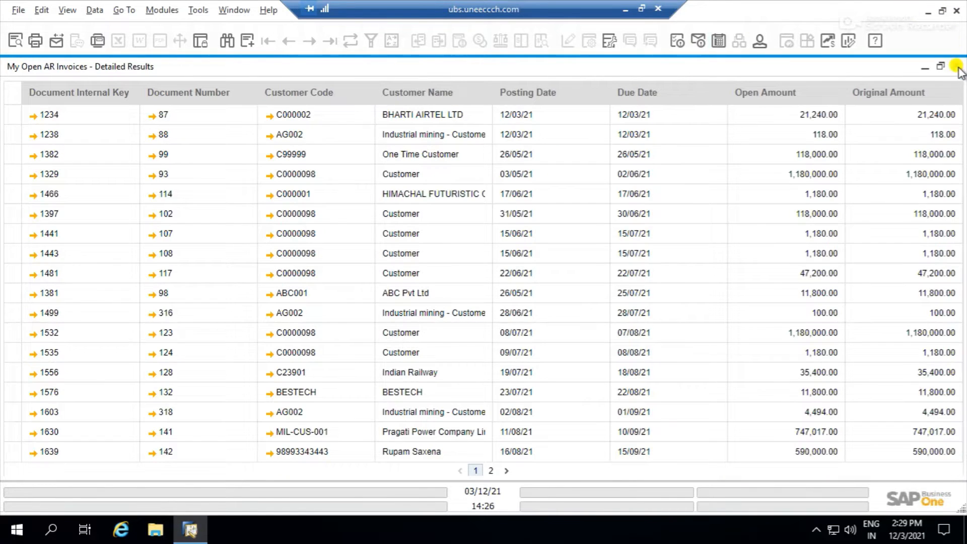
{"action": "left_click", "coordinate": [956, 66]}
Review the Purchasing Process and Sales Process maps, opening a blank sales order and closing it without entering data.
{"action": "scroll", "coordinate": [627, 222], "scroll_direction": "down", "scroll_amount": 3}
{"action": "scroll", "coordinate": [627, 227], "scroll_direction": "down", "scroll_amount": 10}
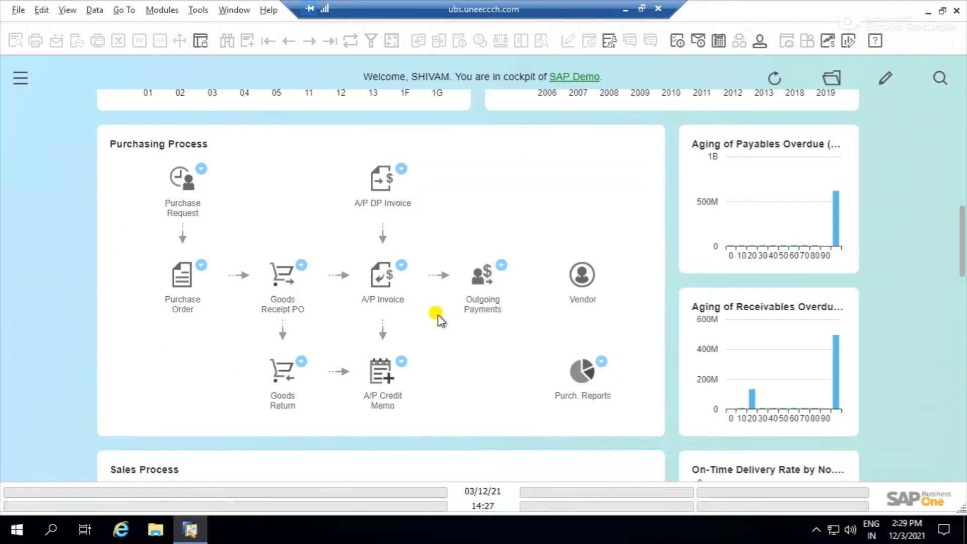
{"action": "scroll", "coordinate": [467, 320], "scroll_direction": "down", "scroll_amount": 6}
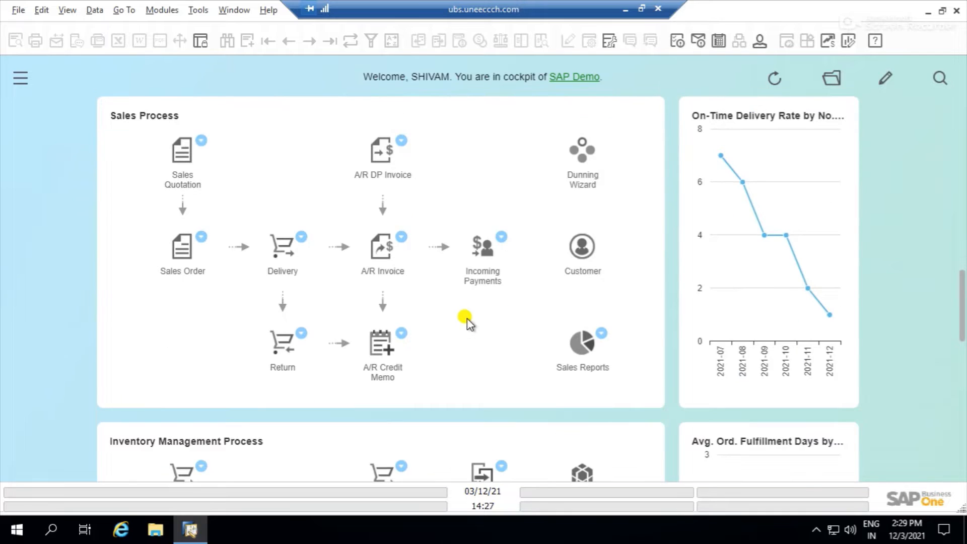
{"action": "scroll", "coordinate": [428, 292], "scroll_direction": "up", "scroll_amount": 1}
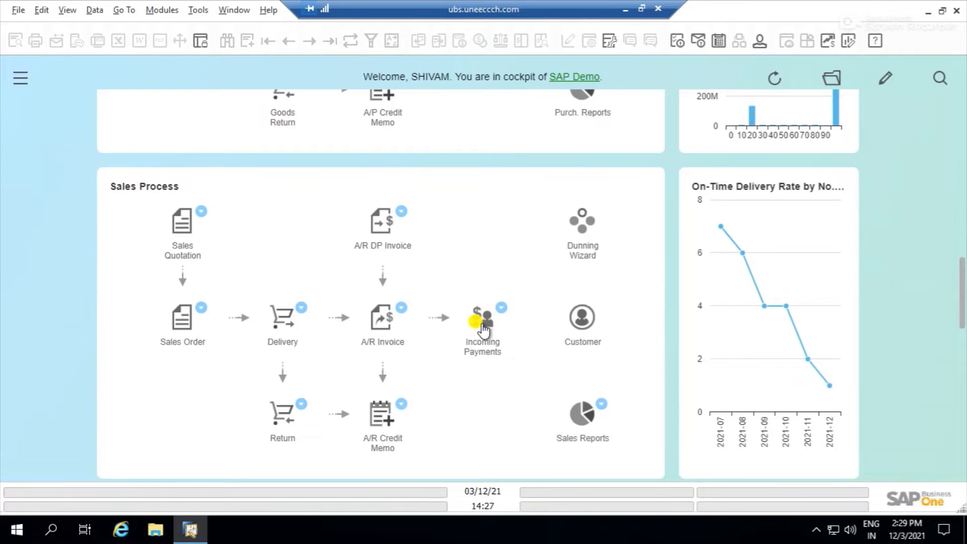
{"action": "scroll", "coordinate": [482, 330], "scroll_direction": "down", "scroll_amount": 1}
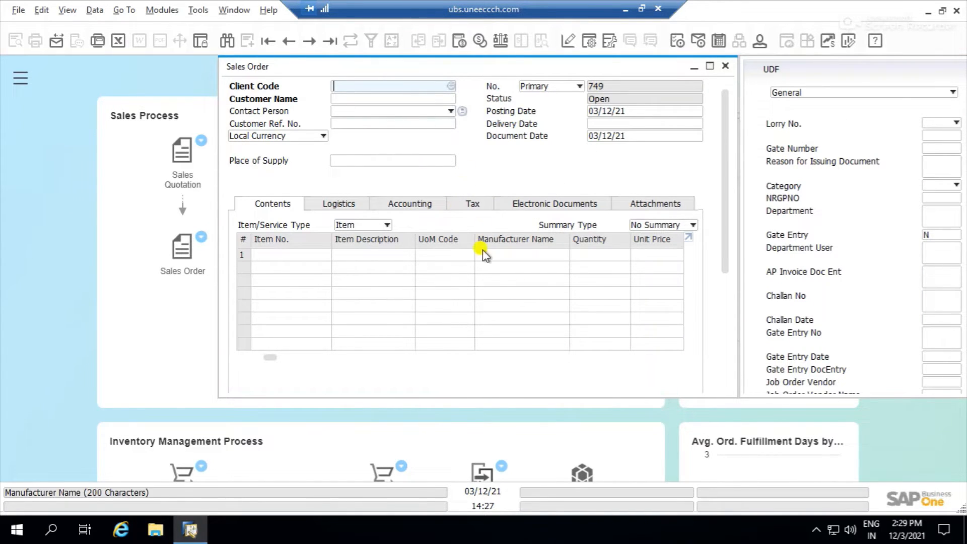
{"action": "left_click", "coordinate": [726, 65]}
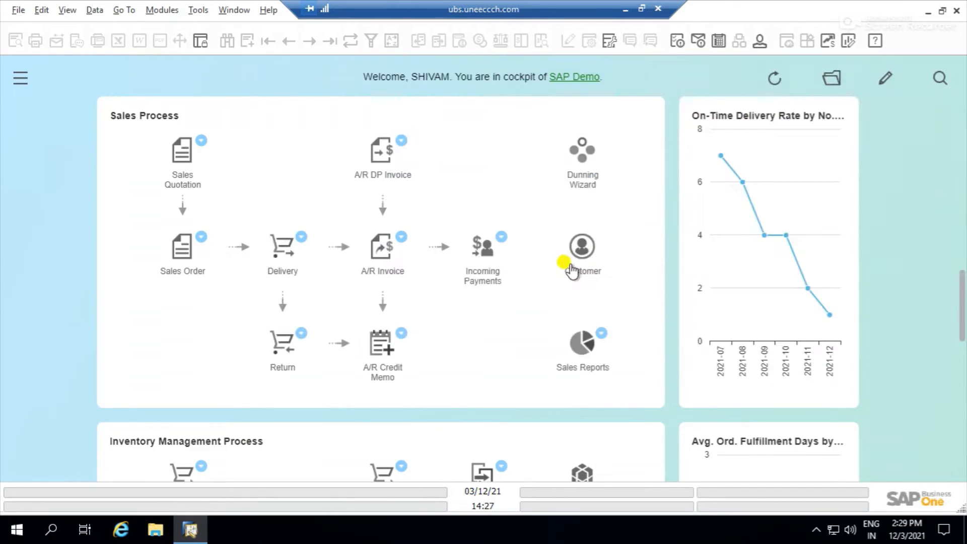
Inspect the Sales Analysis Report selection criteria for customers, items and sales employees, and cancel without running the report.
{"action": "left_click", "coordinate": [603, 332]}
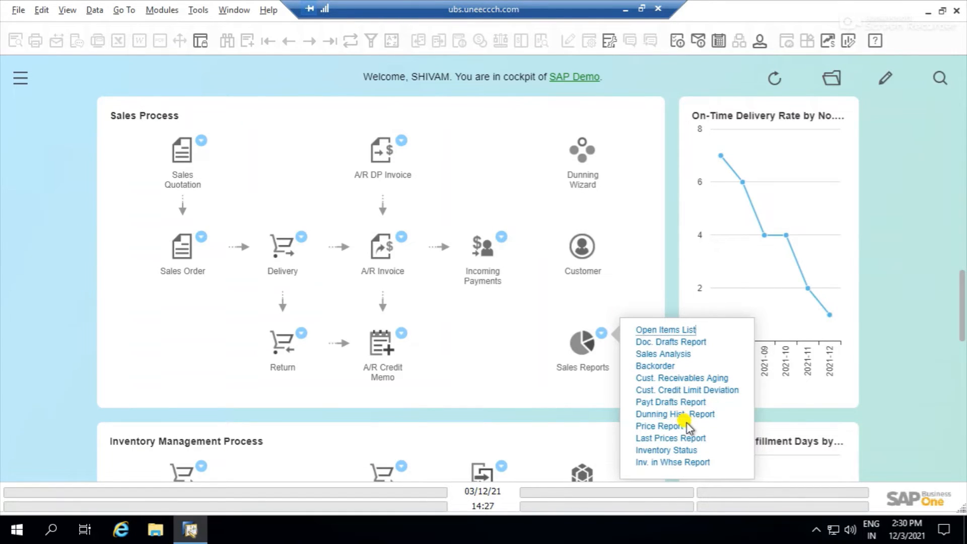
{"action": "left_click", "coordinate": [663, 355]}
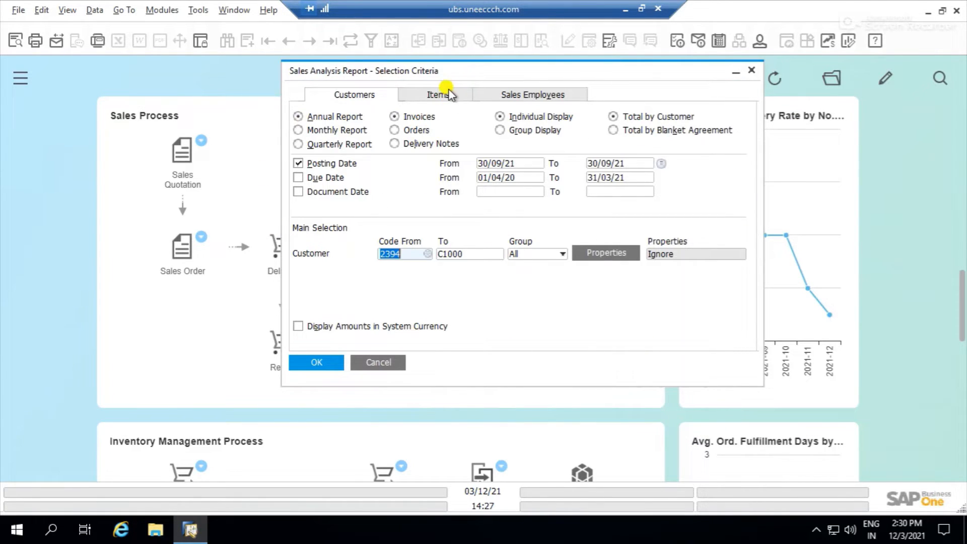
{"action": "left_click", "coordinate": [449, 94]}
{"action": "left_click", "coordinate": [495, 93]}
{"action": "left_click", "coordinate": [389, 362]}
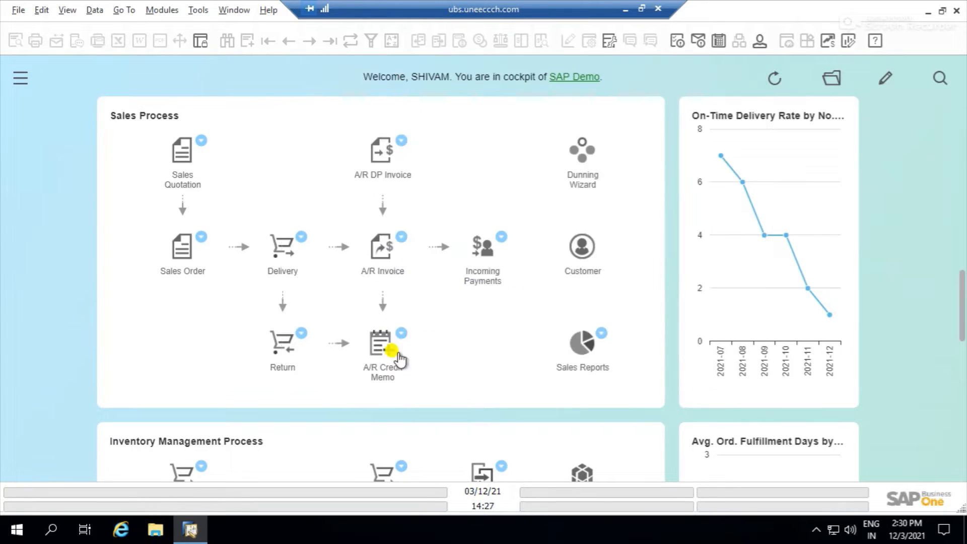
Open the Customer 360 dashboard of the CRM module and show the details of Total Sales Amount (LTD).
{"action": "scroll", "coordinate": [461, 368], "scroll_direction": "up", "scroll_amount": 15}
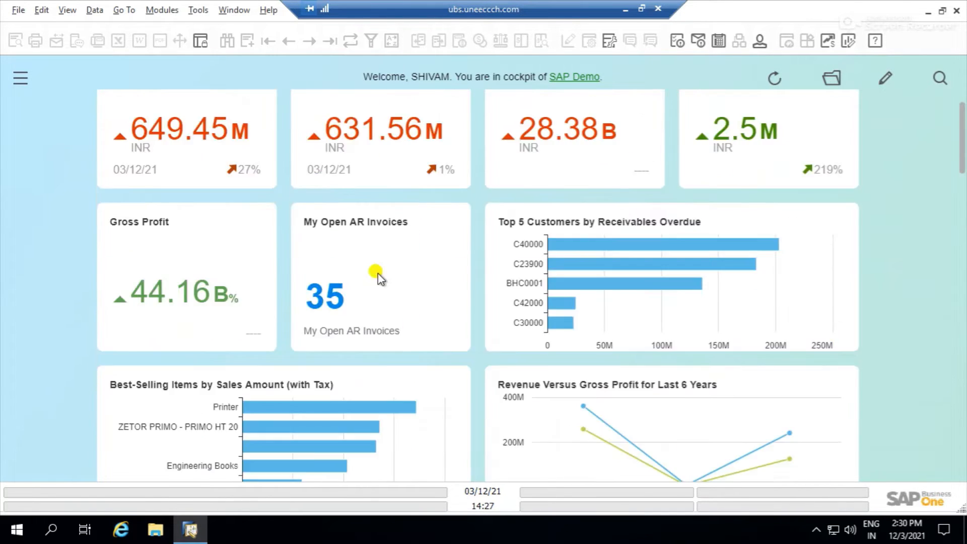
{"action": "scroll", "coordinate": [379, 277], "scroll_direction": "up", "scroll_amount": 2}
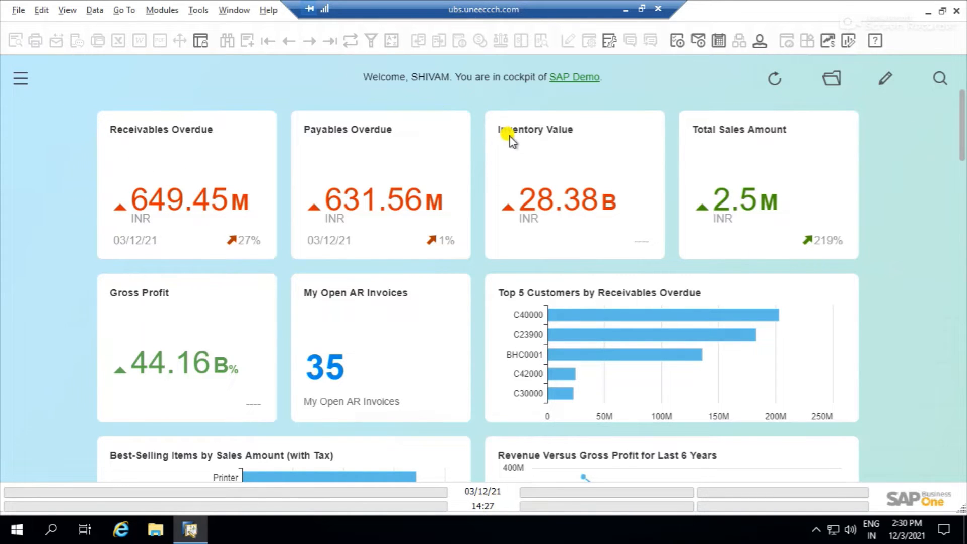
{"action": "left_click", "coordinate": [20, 78]}
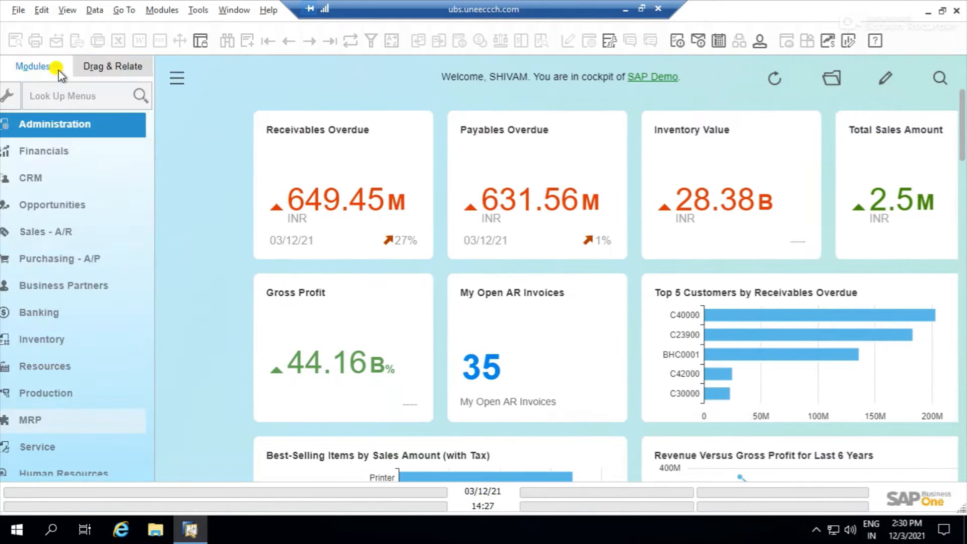
{"action": "left_click", "coordinate": [45, 180]}
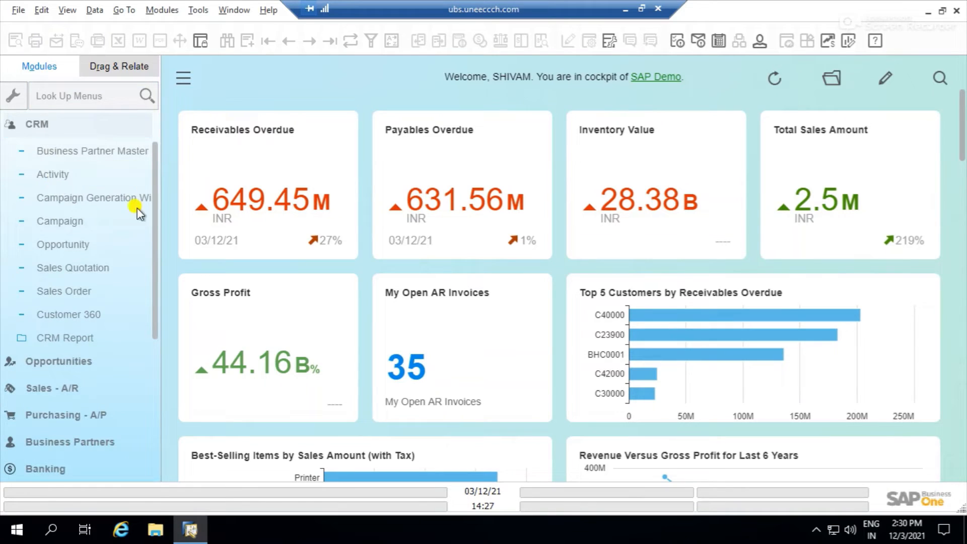
{"action": "left_click", "coordinate": [85, 319]}
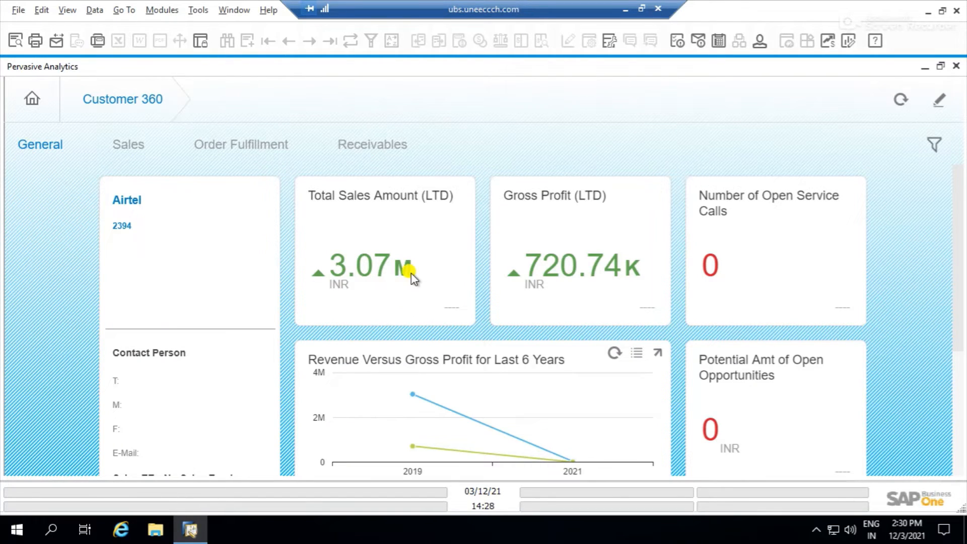
{"action": "mouse_move", "coordinate": [411, 272]}
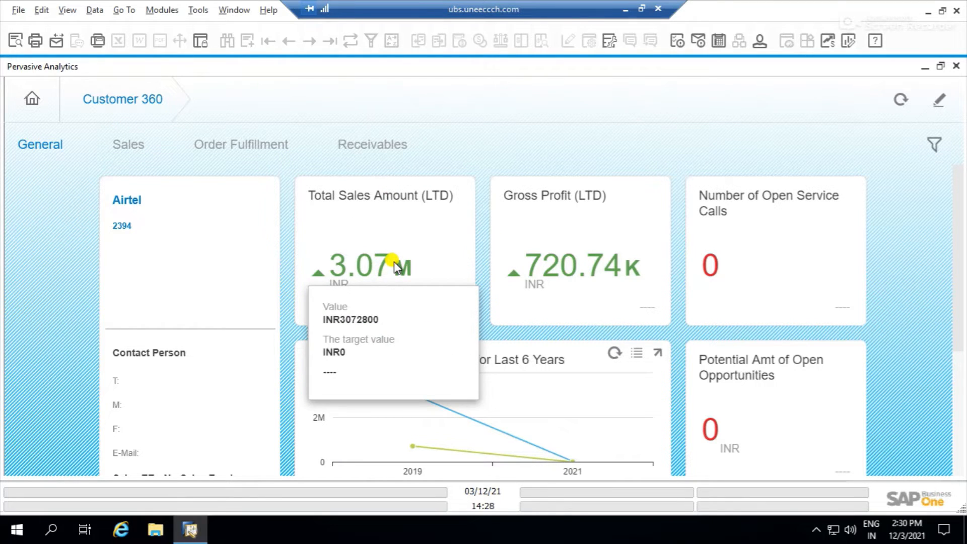
Browse the business partner codes available for filtering the Customer 360 dashboard, and cancel without choosing one.
{"action": "left_click", "coordinate": [934, 146]}
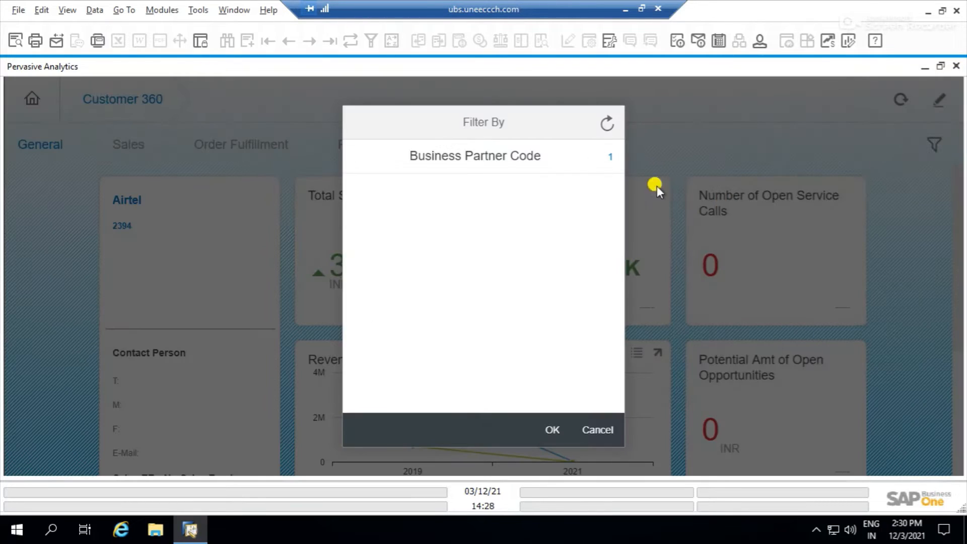
{"action": "left_click", "coordinate": [571, 156]}
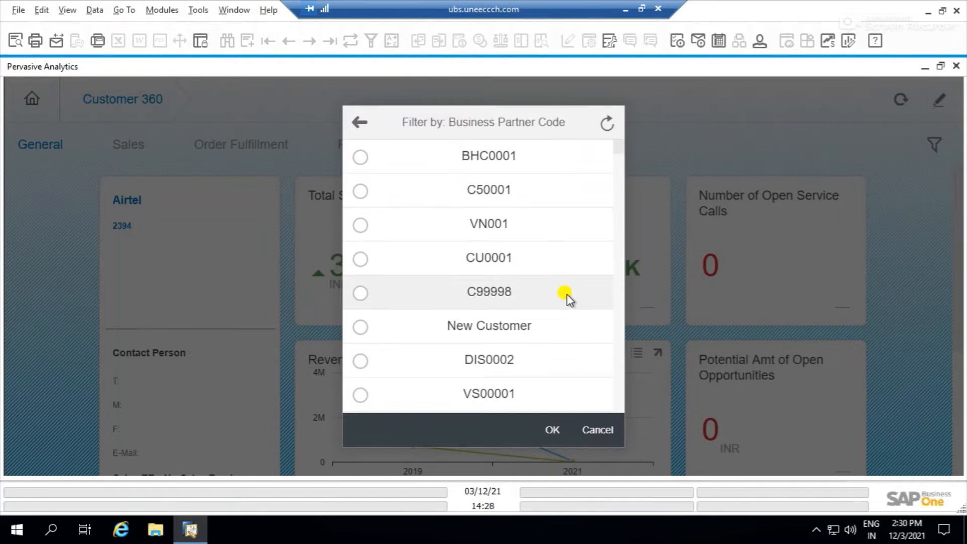
{"action": "scroll", "coordinate": [565, 299], "scroll_direction": "down", "scroll_amount": 5}
{"action": "scroll", "coordinate": [504, 272], "scroll_direction": "down", "scroll_amount": 10}
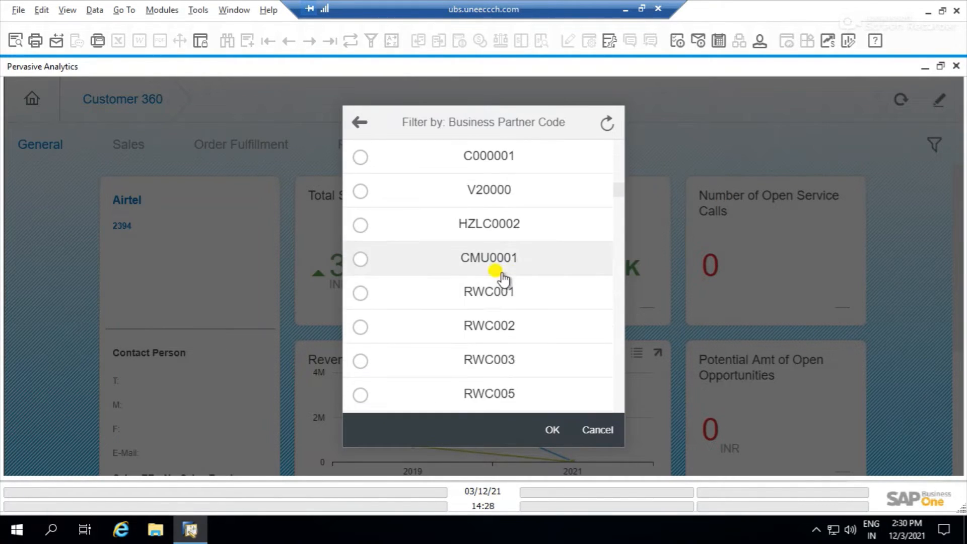
{"action": "left_click", "coordinate": [600, 428]}
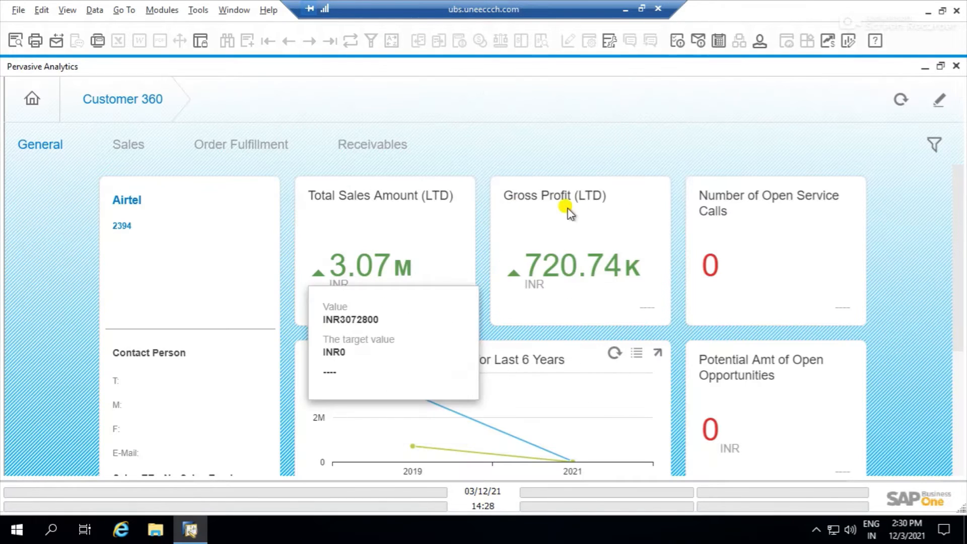
Review the General view's Gross Profit (LTD) details, revenue chart, churn probability and opportunity figures for Airtel.
{"action": "mouse_move", "coordinate": [589, 264]}
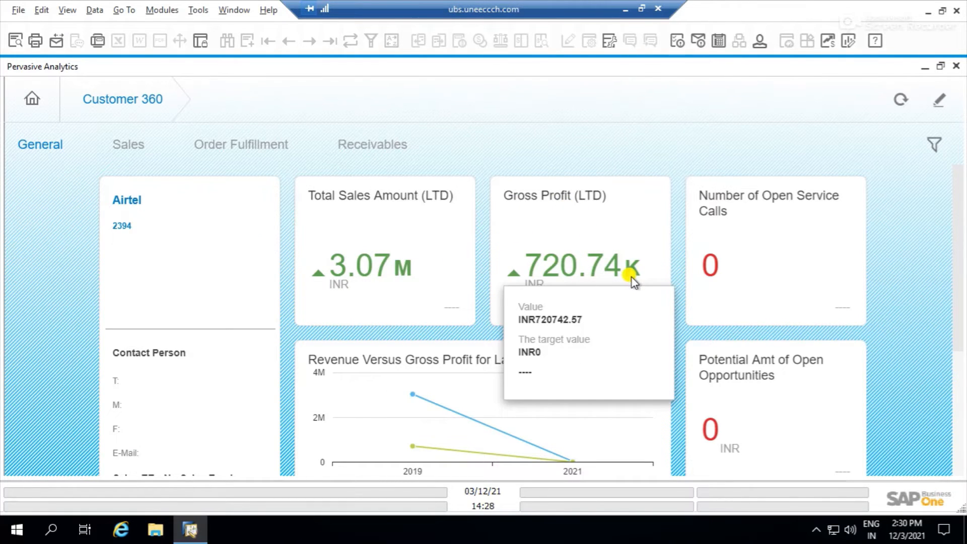
{"action": "scroll", "coordinate": [584, 274], "scroll_direction": "down", "scroll_amount": 3}
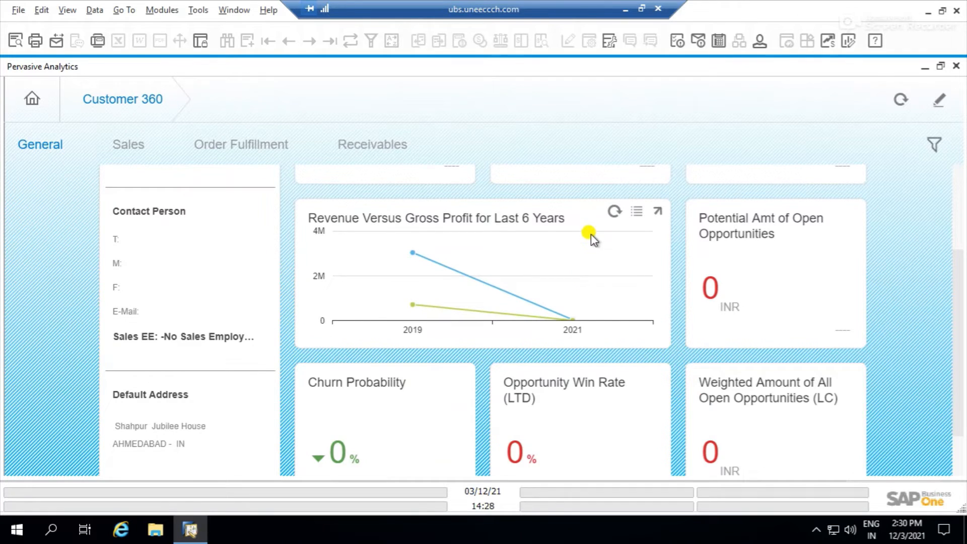
{"action": "scroll", "coordinate": [595, 309], "scroll_direction": "down", "scroll_amount": 1}
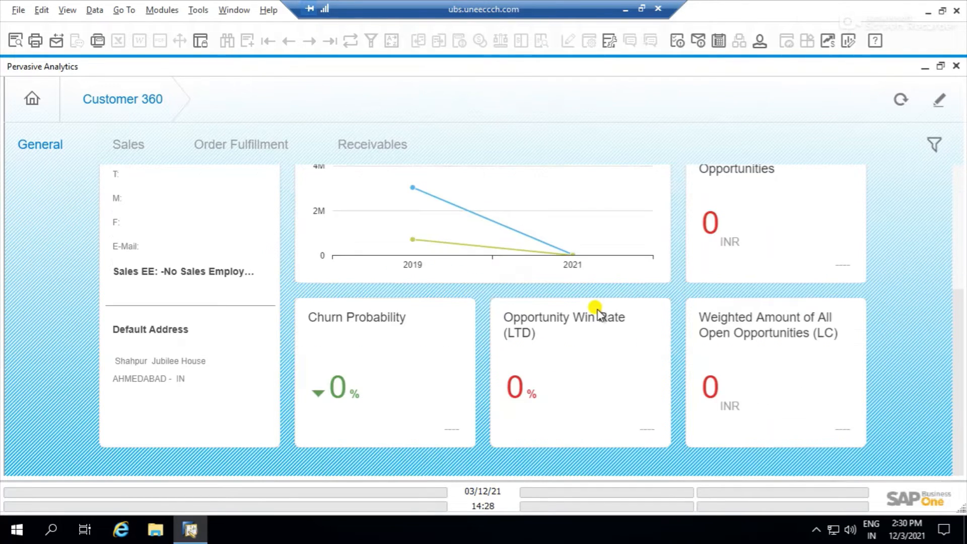
{"action": "scroll", "coordinate": [596, 309], "scroll_direction": "up", "scroll_amount": 5}
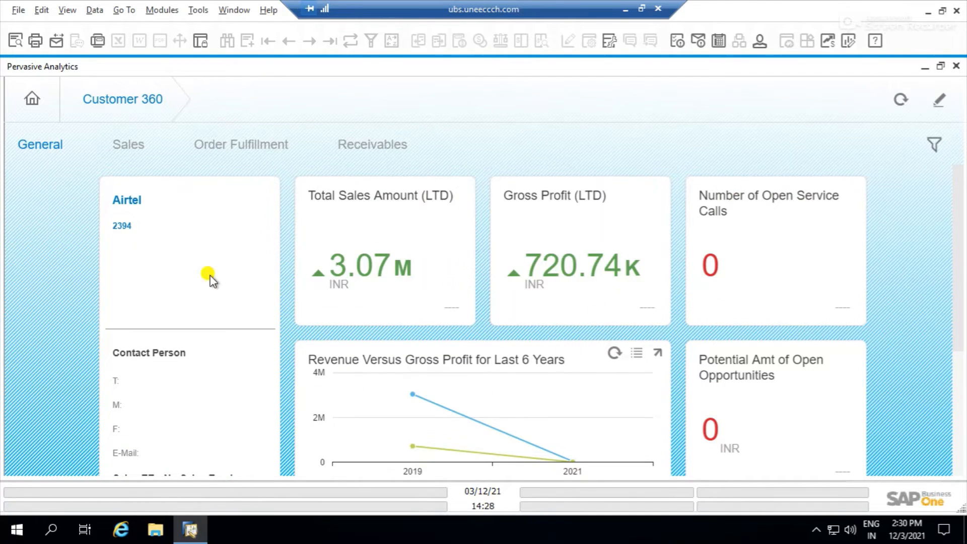
Review Airtel's Sales view, covering year-to-date sales and profit, the six-month revenue chart, best-selling items and open sales orders.
{"action": "left_click", "coordinate": [136, 137]}
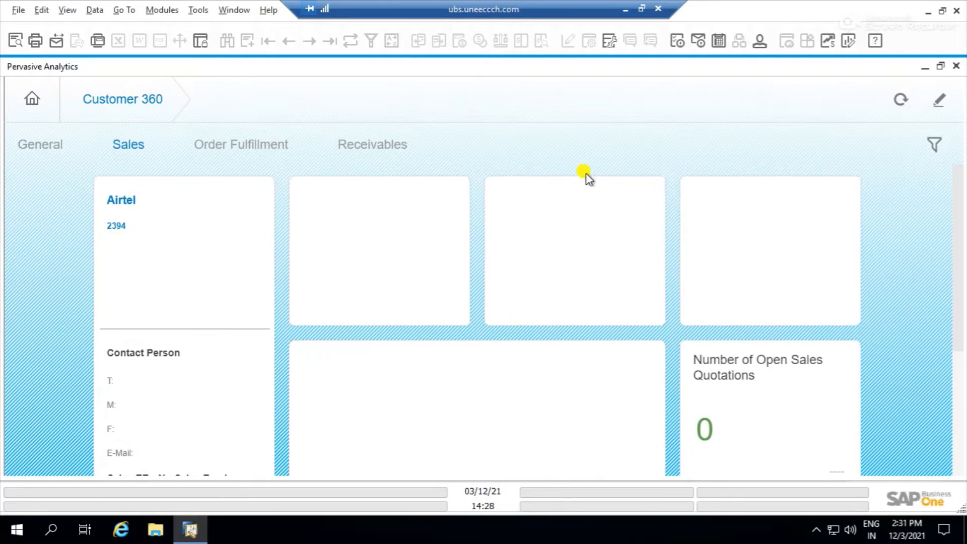
{"action": "mouse_move", "coordinate": [367, 280]}
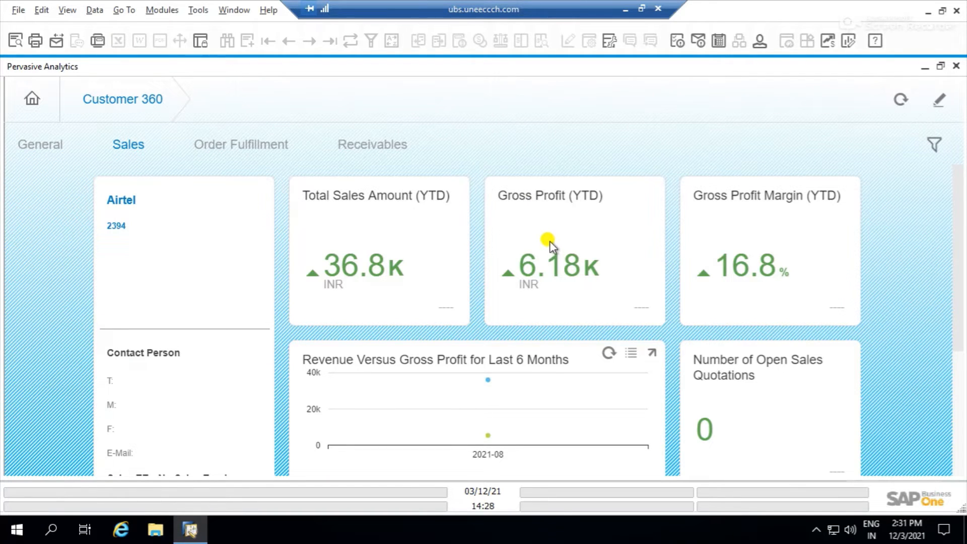
{"action": "mouse_move", "coordinate": [527, 293]}
{"action": "scroll", "coordinate": [596, 276], "scroll_direction": "down", "scroll_amount": 4}
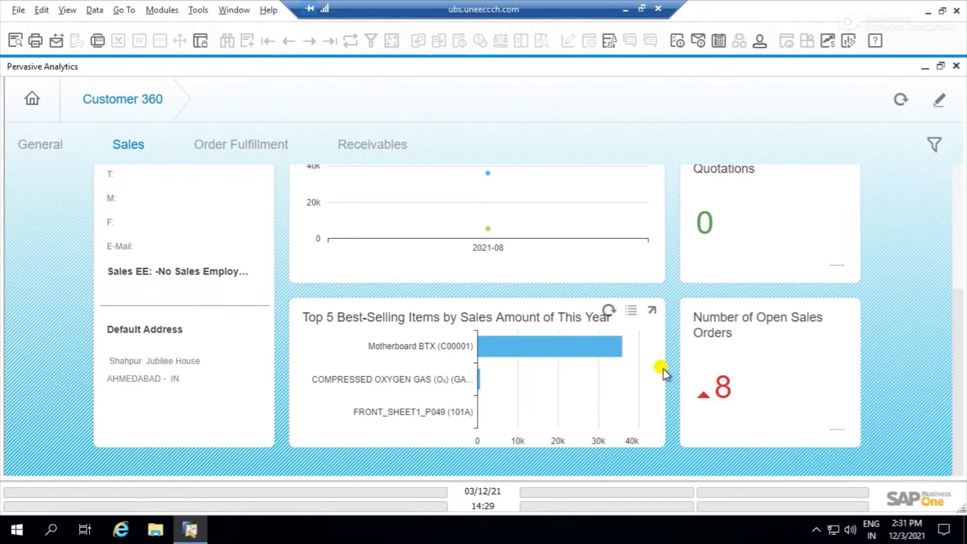
Review the Order Fulfillment view's delivery rate, fulfillment days and open deliveries for Airtel, and open the Receivables view.
{"action": "left_click", "coordinate": [231, 143]}
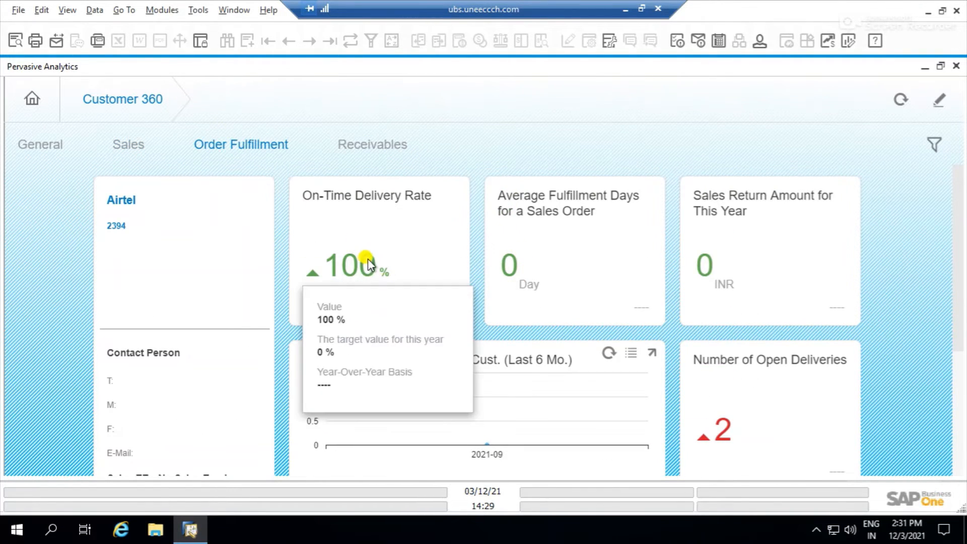
{"action": "scroll", "coordinate": [367, 259], "scroll_direction": "down", "scroll_amount": 1}
{"action": "mouse_move", "coordinate": [725, 358]}
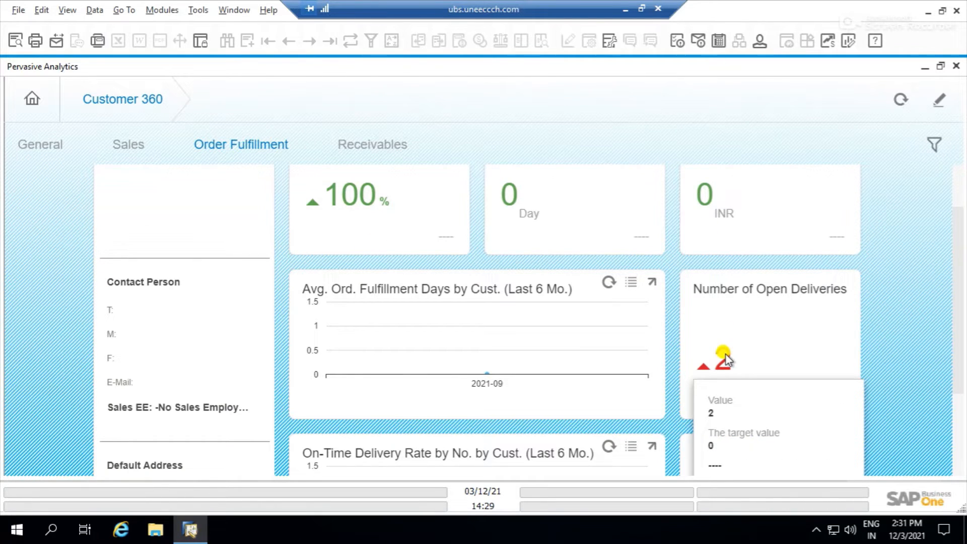
{"action": "scroll", "coordinate": [725, 358], "scroll_direction": "down", "scroll_amount": 2}
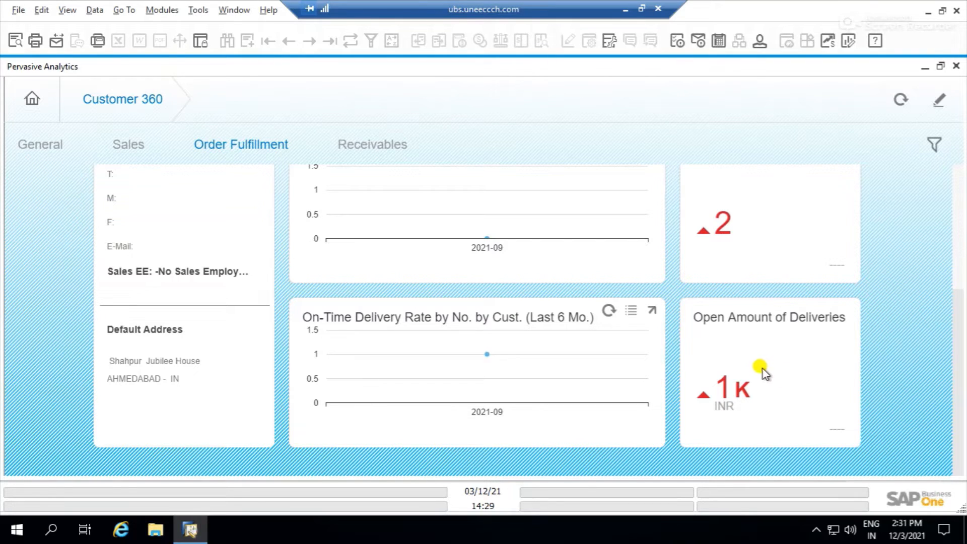
{"action": "left_click", "coordinate": [361, 144]}
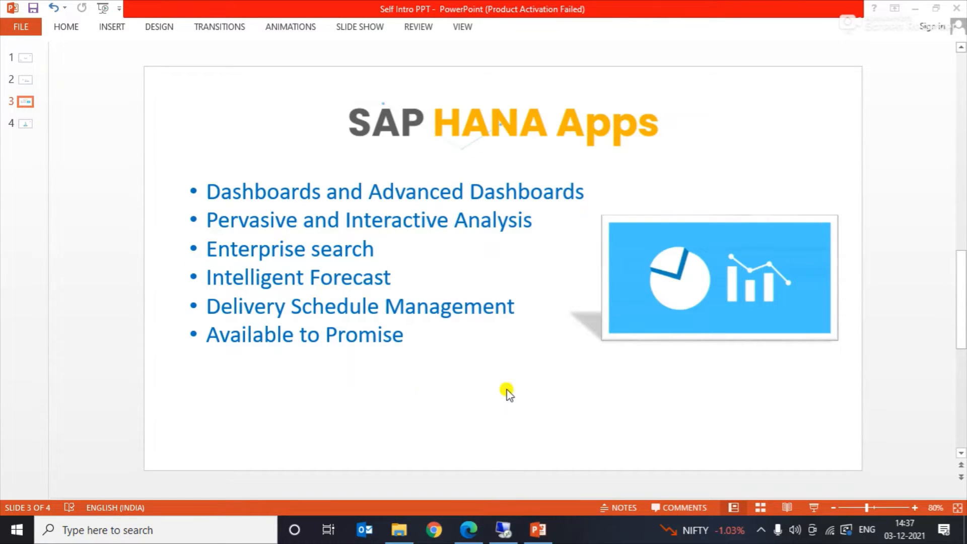
Switch to the SAP Business One session, open the Pervasive Analytics Designer and browse its KPIs, dashboards and advanced dashboards.
{"action": "left_click", "coordinate": [503, 529]}
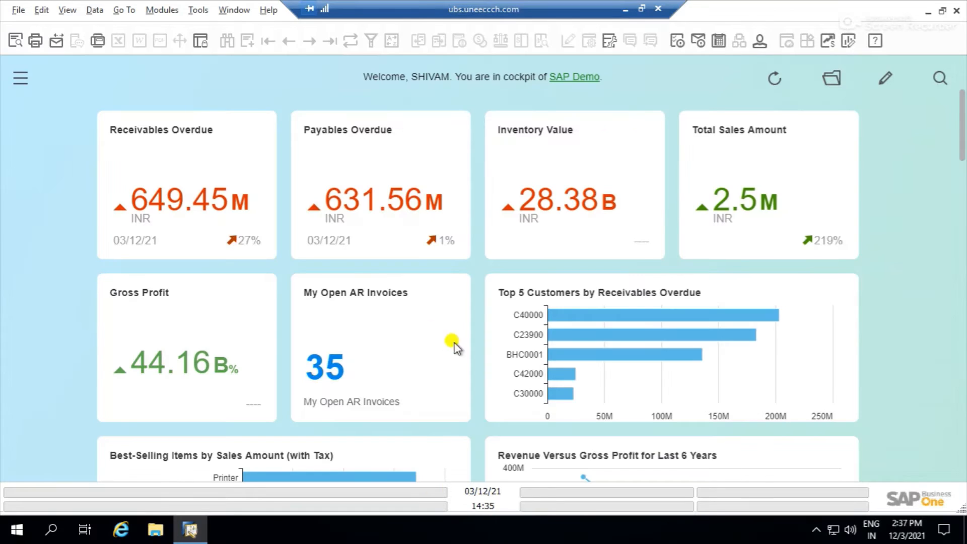
{"action": "left_click", "coordinate": [847, 42]}
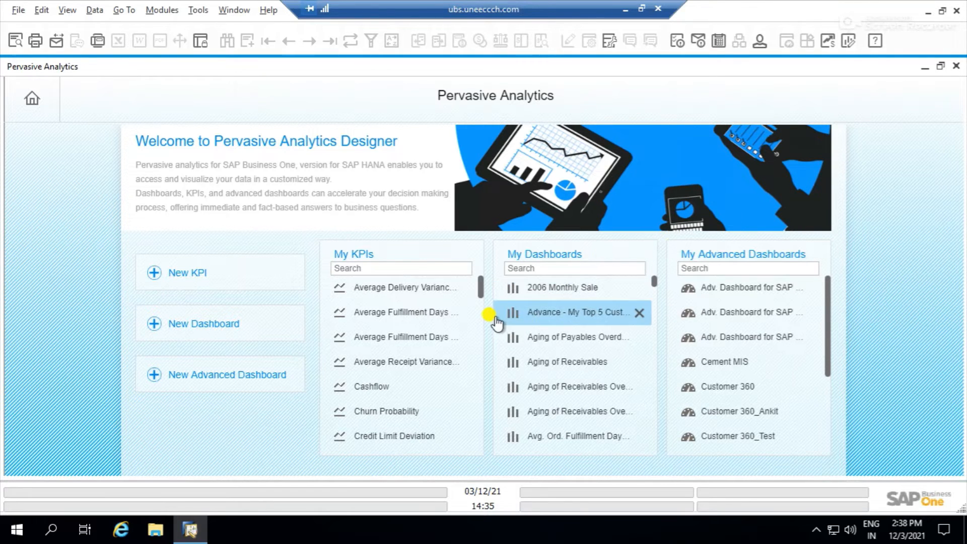
{"action": "left_click_drag", "start_coordinate": [481, 285], "coordinate": [474, 346]}
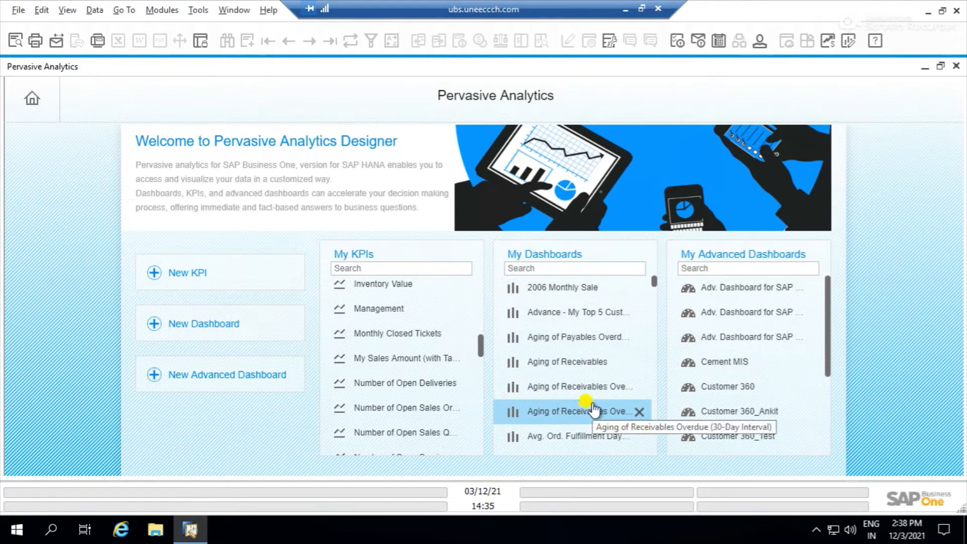
{"action": "scroll", "coordinate": [771, 327], "scroll_direction": "down", "scroll_amount": 3}
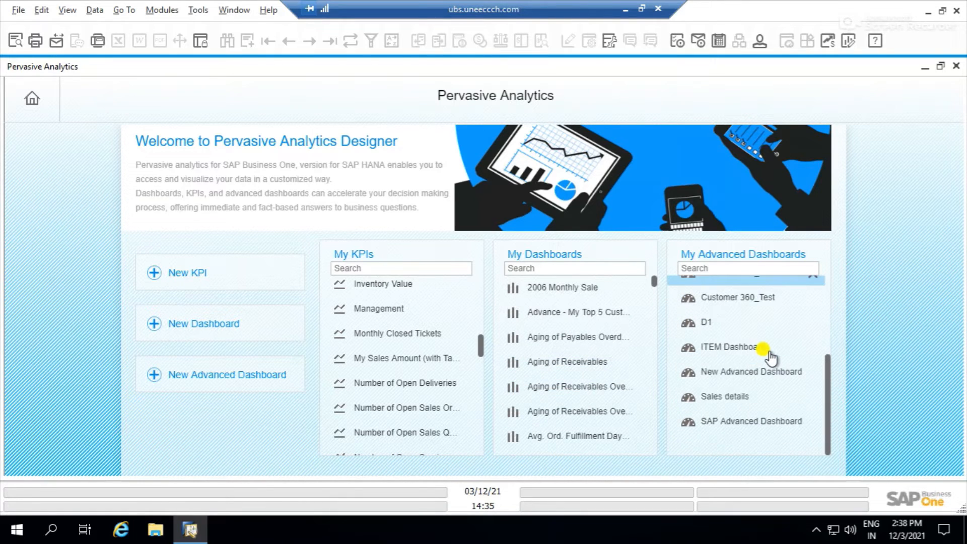
{"action": "scroll", "coordinate": [770, 356], "scroll_direction": "up", "scroll_amount": 3}
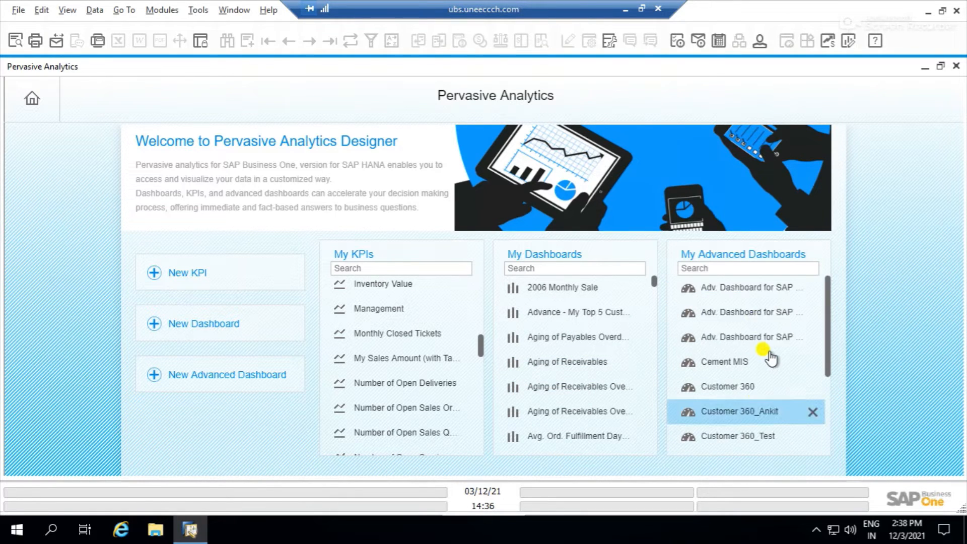
Start a new dashboard based on the A/R Invoice Details calculation view from the Sales single document transactions.
{"action": "left_click", "coordinate": [233, 327]}
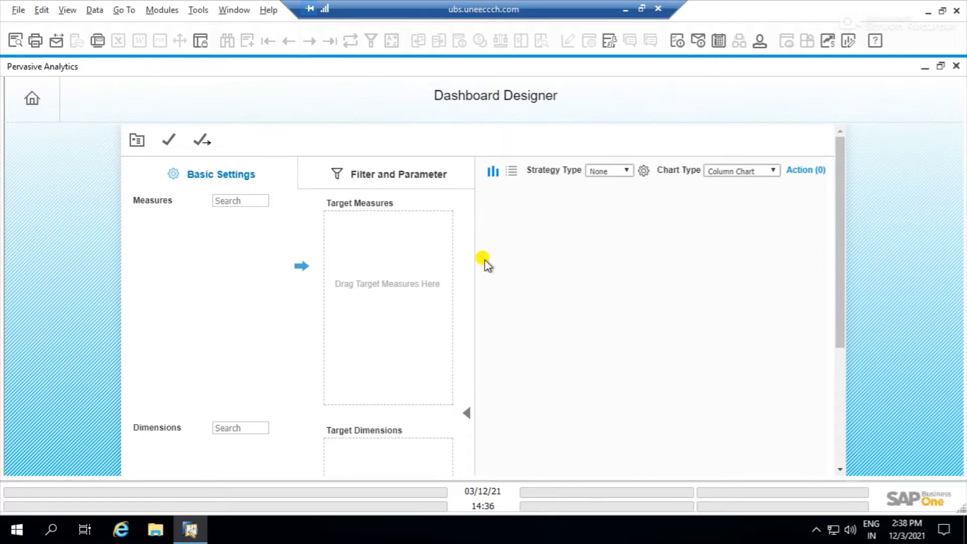
{"action": "left_click", "coordinate": [137, 143]}
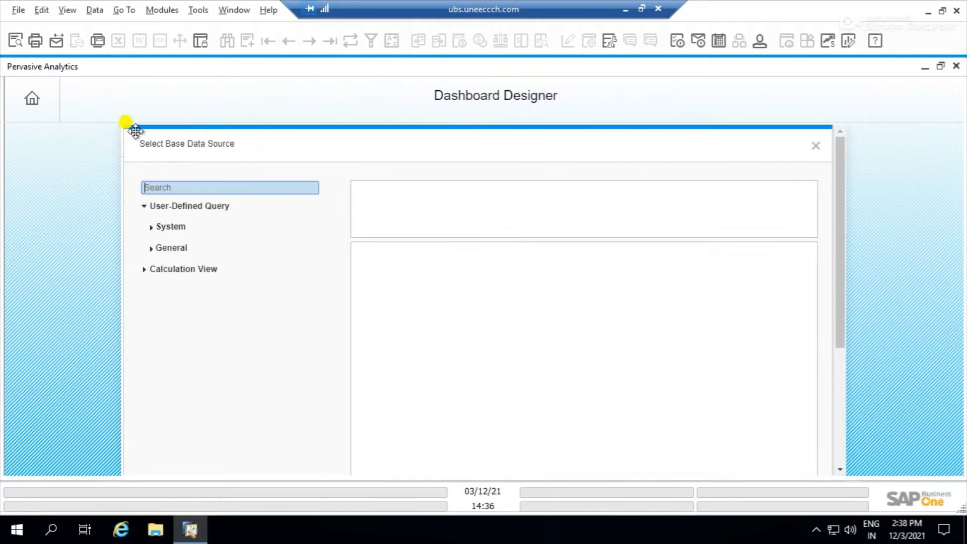
{"action": "left_click", "coordinate": [187, 256]}
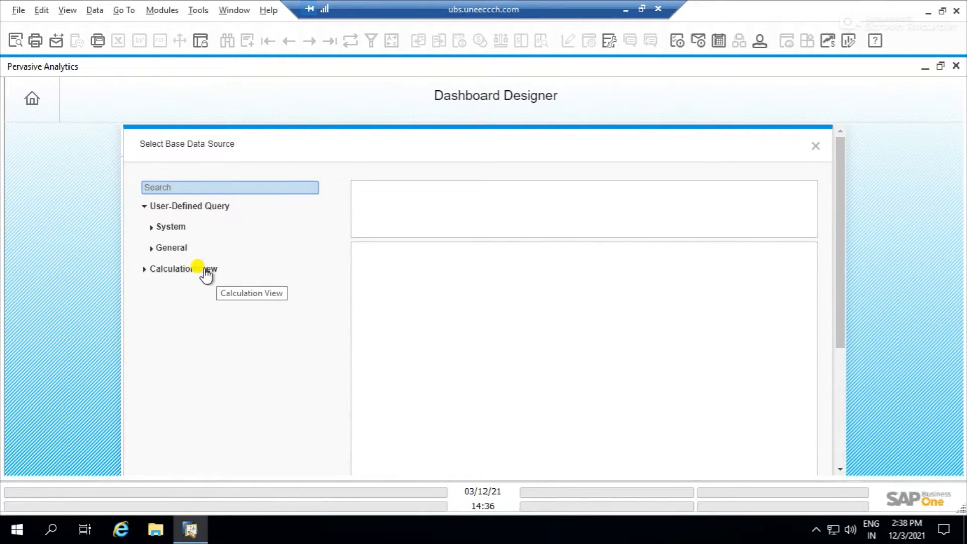
{"action": "left_click", "coordinate": [202, 270]}
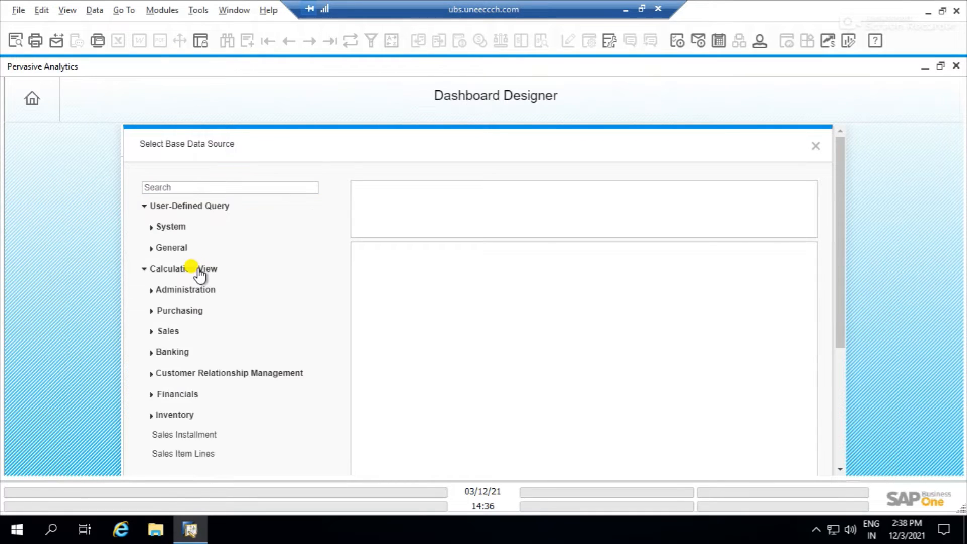
{"action": "left_click", "coordinate": [176, 332]}
{"action": "left_click", "coordinate": [281, 372]}
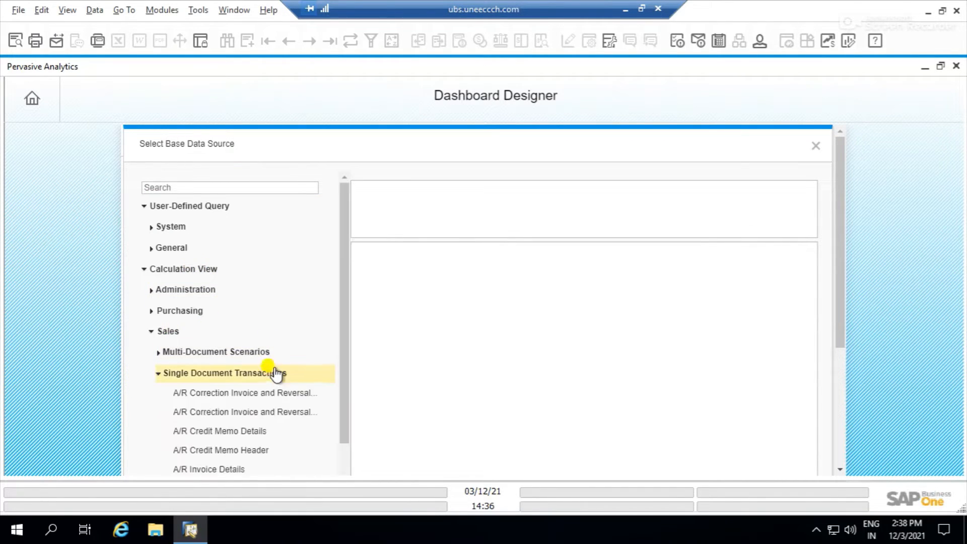
{"action": "scroll", "coordinate": [308, 434], "scroll_direction": "down", "scroll_amount": 3}
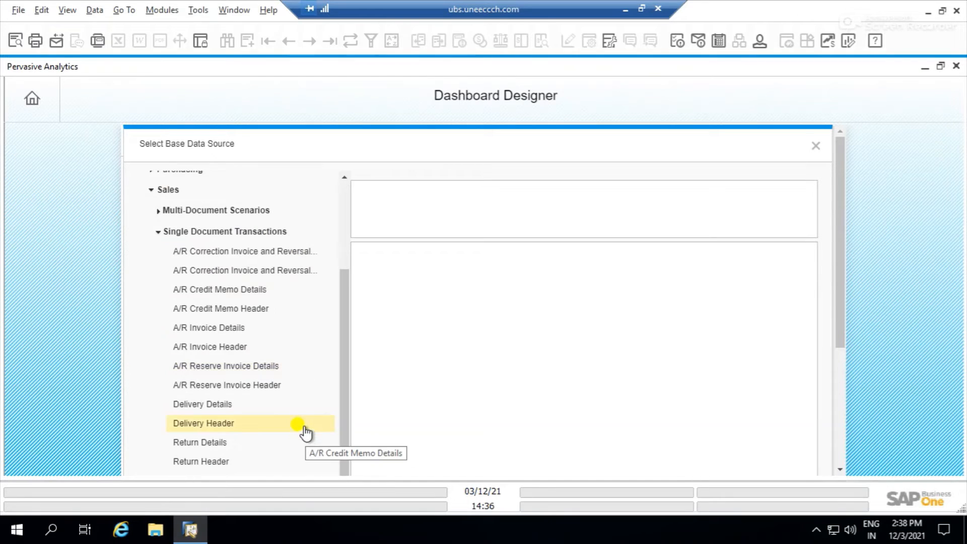
{"action": "left_click", "coordinate": [248, 329]}
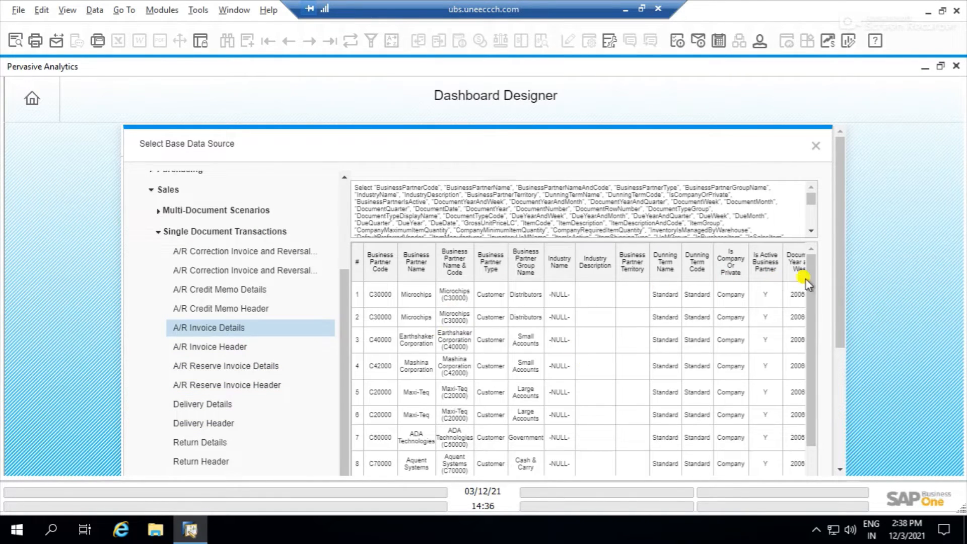
{"action": "left_click_drag", "start_coordinate": [841, 269], "coordinate": [830, 348]}
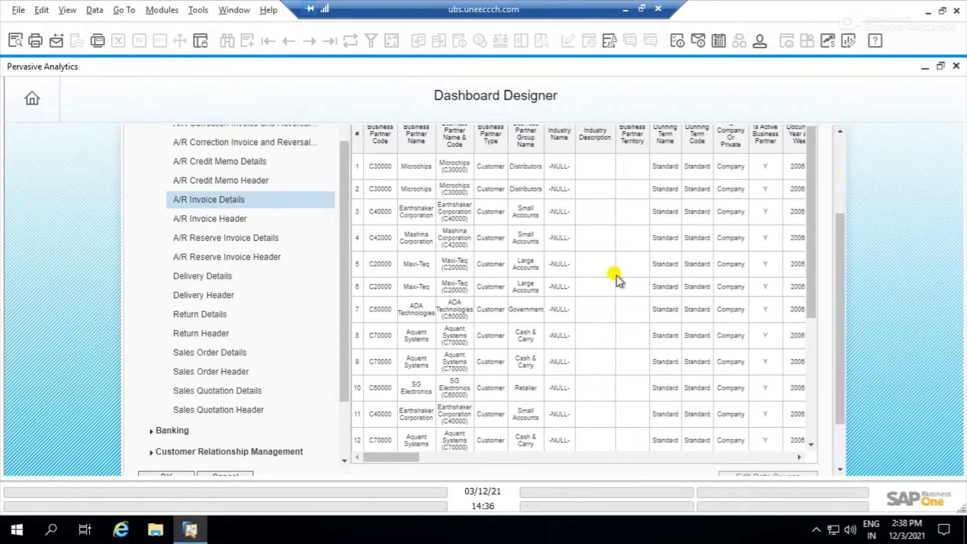
{"action": "left_click_drag", "start_coordinate": [840, 242], "coordinate": [828, 320]}
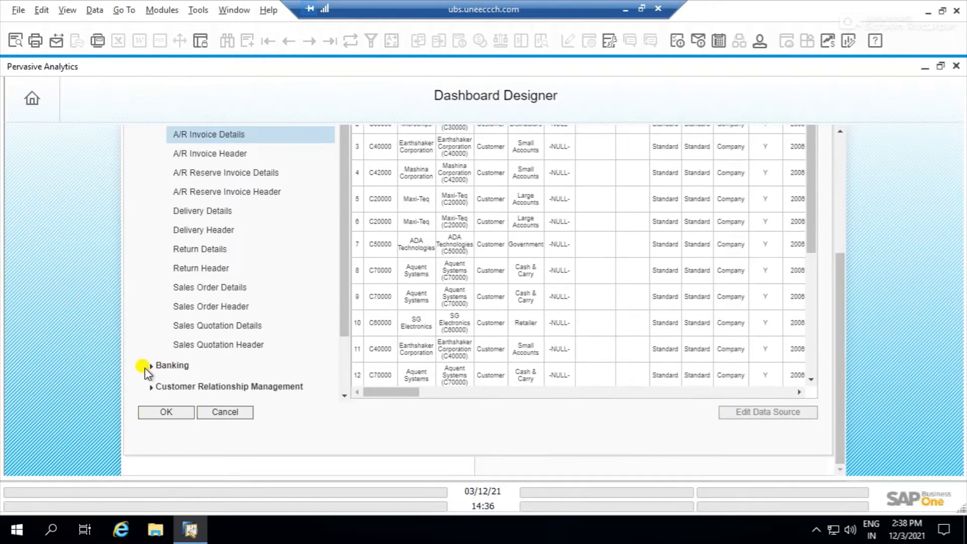
{"action": "left_click", "coordinate": [171, 412]}
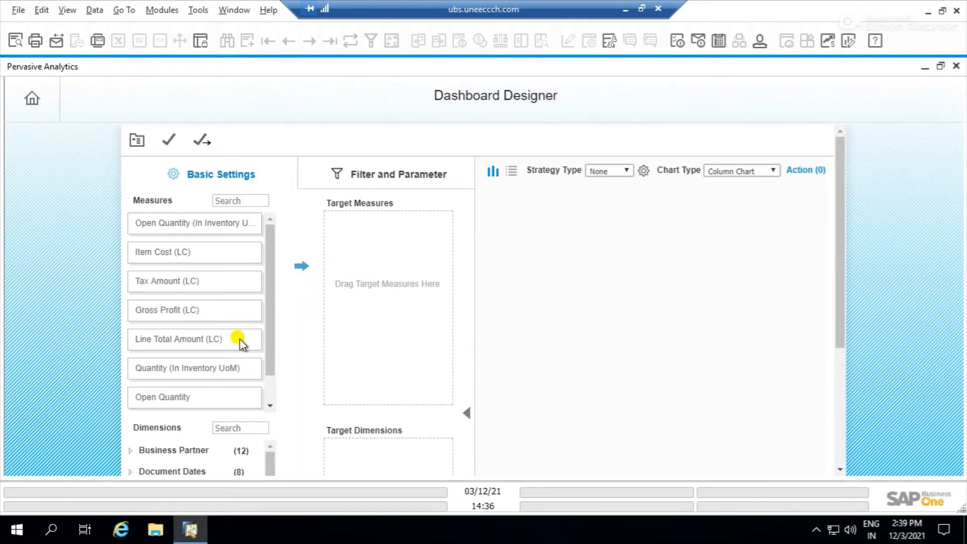
Add Gross Profit (LC) as the target measure and Business Partner Name as the target dimension of the new dashboard.
{"action": "scroll", "coordinate": [189, 352], "scroll_direction": "down", "scroll_amount": 3}
{"action": "scroll", "coordinate": [301, 367], "scroll_direction": "up", "scroll_amount": 3}
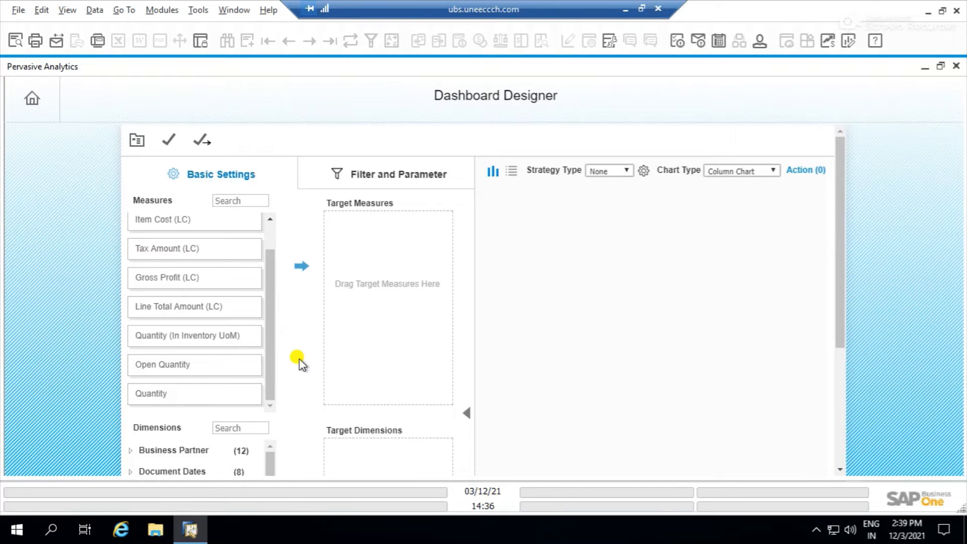
{"action": "left_click_drag", "start_coordinate": [200, 277], "coordinate": [356, 258]}
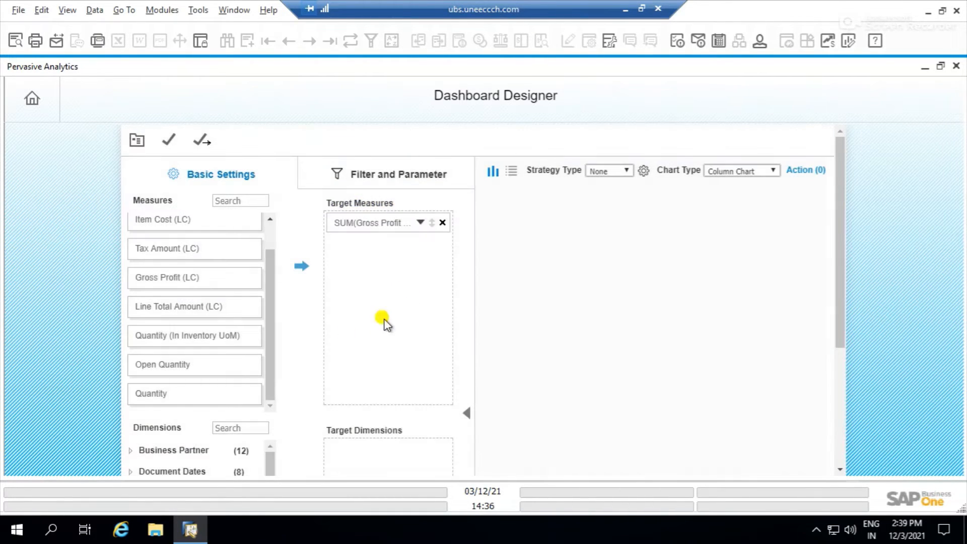
{"action": "left_click_drag", "start_coordinate": [840, 225], "coordinate": [834, 333]}
{"action": "left_click", "coordinate": [131, 275]}
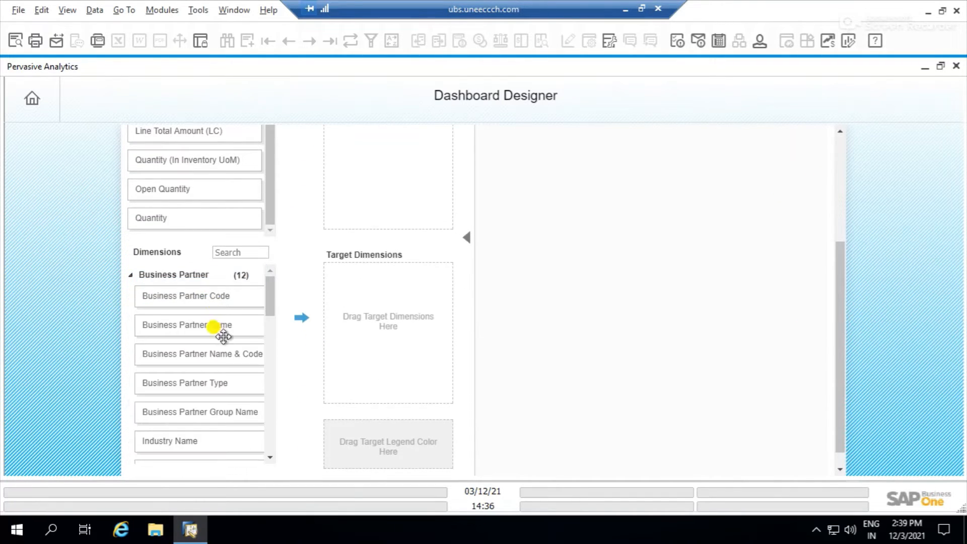
{"action": "left_click_drag", "start_coordinate": [223, 336], "coordinate": [354, 316]}
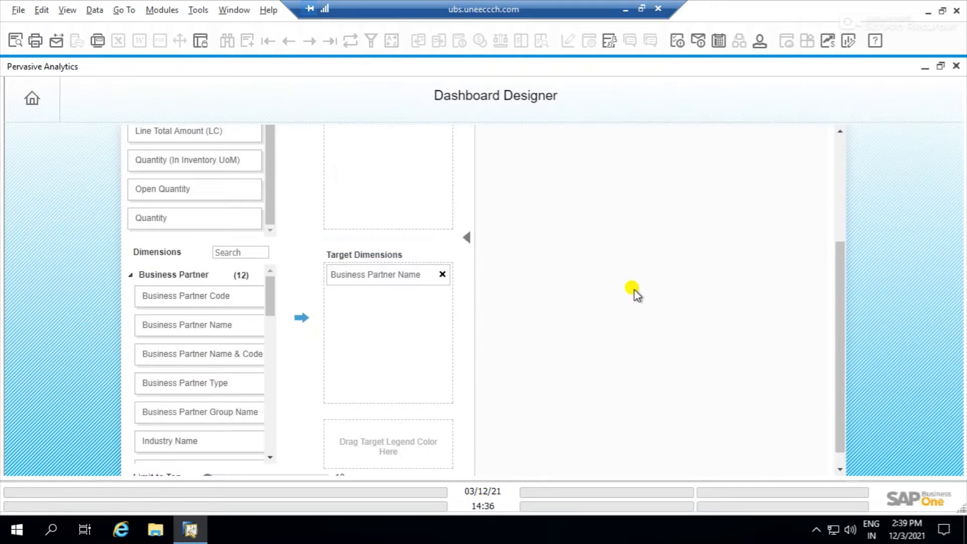
Examine the gross profit column chart by business partner and show the value details for ABC Pvt. Ltd. - HP.
{"action": "scroll", "coordinate": [801, 368], "scroll_direction": "up", "scroll_amount": 1}
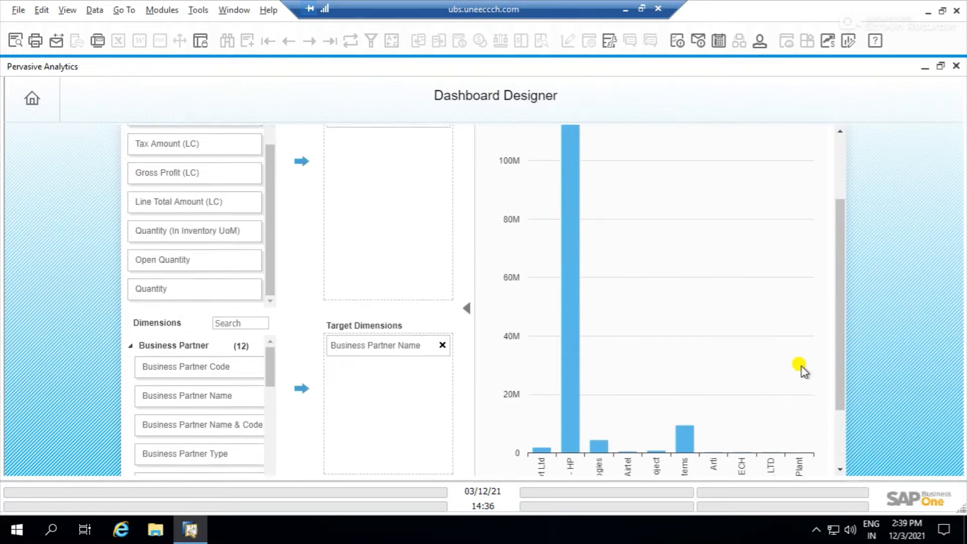
{"action": "scroll", "coordinate": [802, 370], "scroll_direction": "up", "scroll_amount": 1}
{"action": "scroll", "coordinate": [712, 355], "scroll_direction": "down", "scroll_amount": 2}
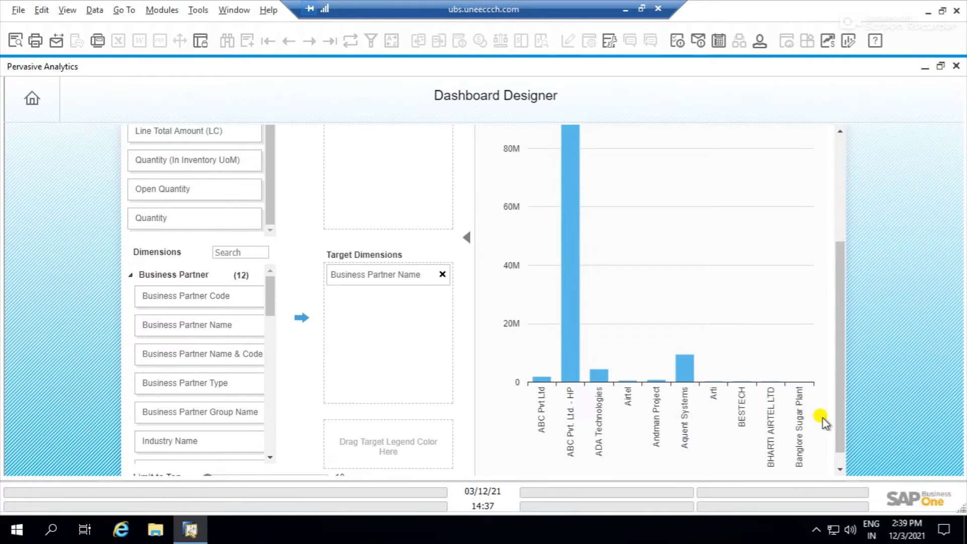
{"action": "scroll", "coordinate": [806, 411], "scroll_direction": "up", "scroll_amount": 1}
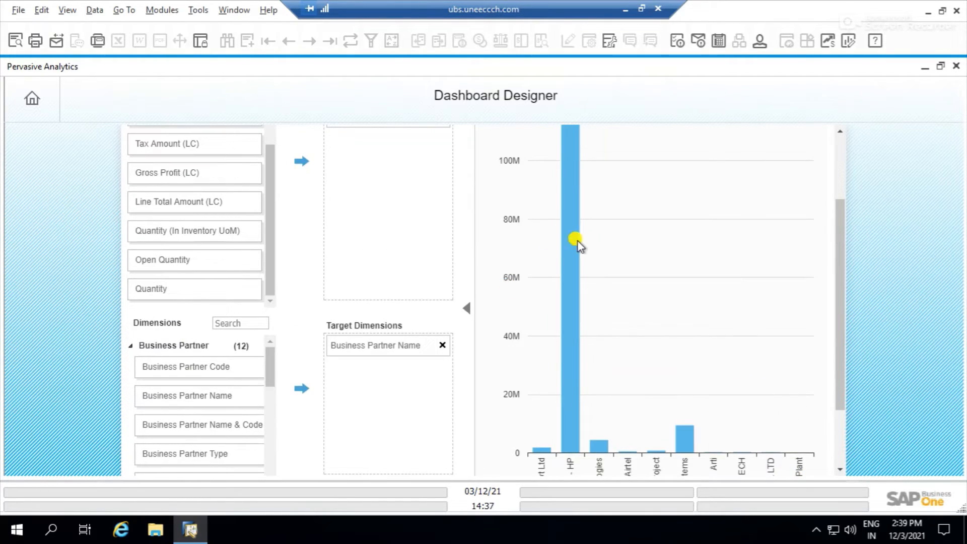
{"action": "mouse_move", "coordinate": [573, 244]}
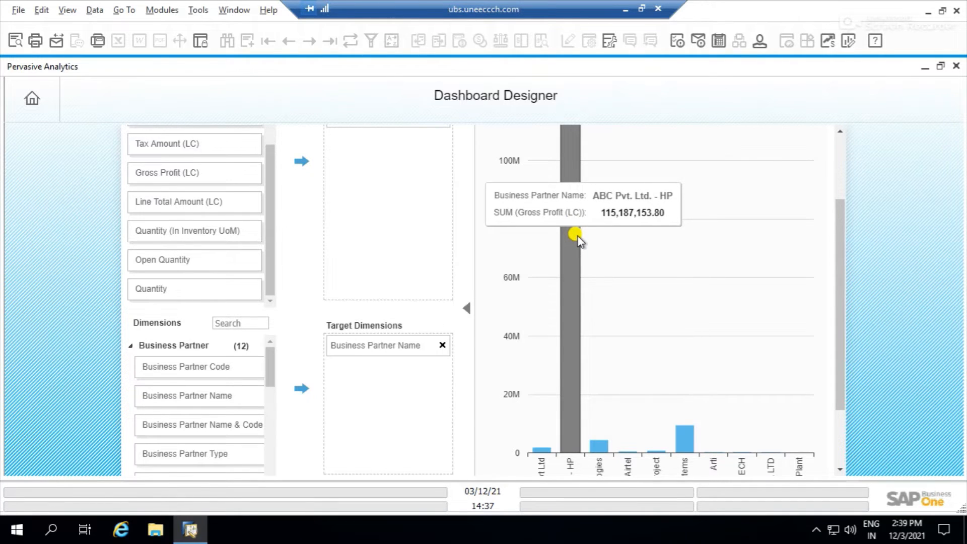
Filter the dashboard by the Document Year dimension with the value 2021.
{"action": "scroll", "coordinate": [577, 235], "scroll_direction": "up", "scroll_amount": 2}
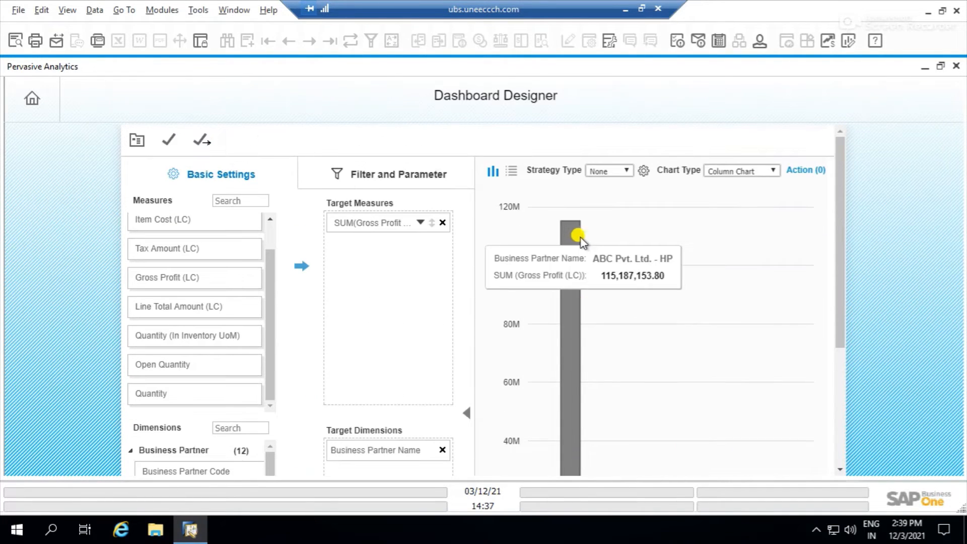
{"action": "left_click", "coordinate": [382, 181]}
{"action": "left_click_drag", "start_coordinate": [835, 220], "coordinate": [831, 308]}
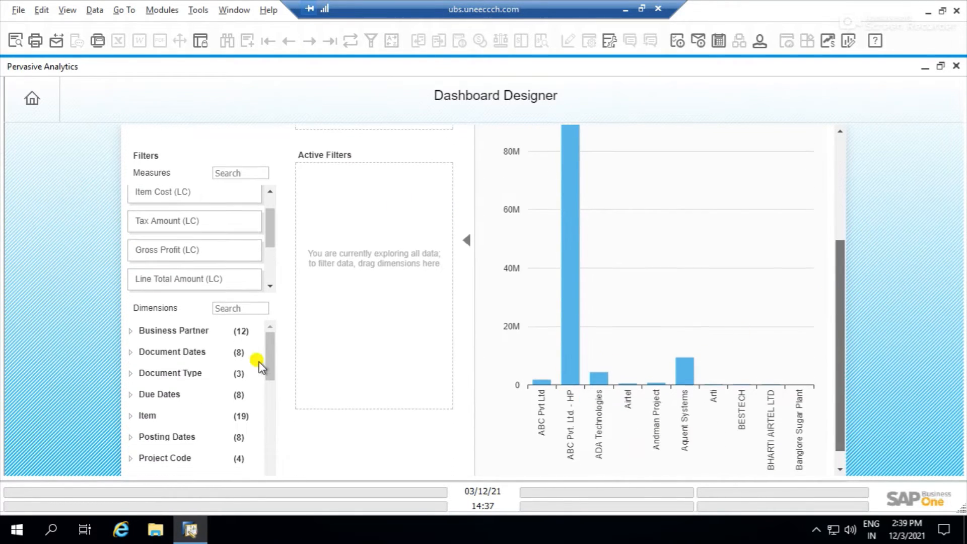
{"action": "left_click", "coordinate": [132, 355]}
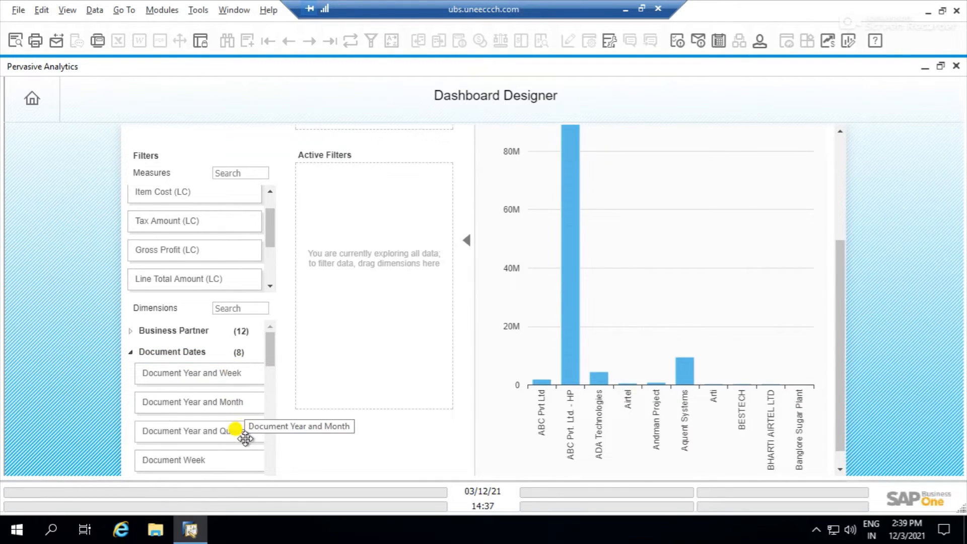
{"action": "left_click_drag", "start_coordinate": [265, 356], "coordinate": [272, 383]}
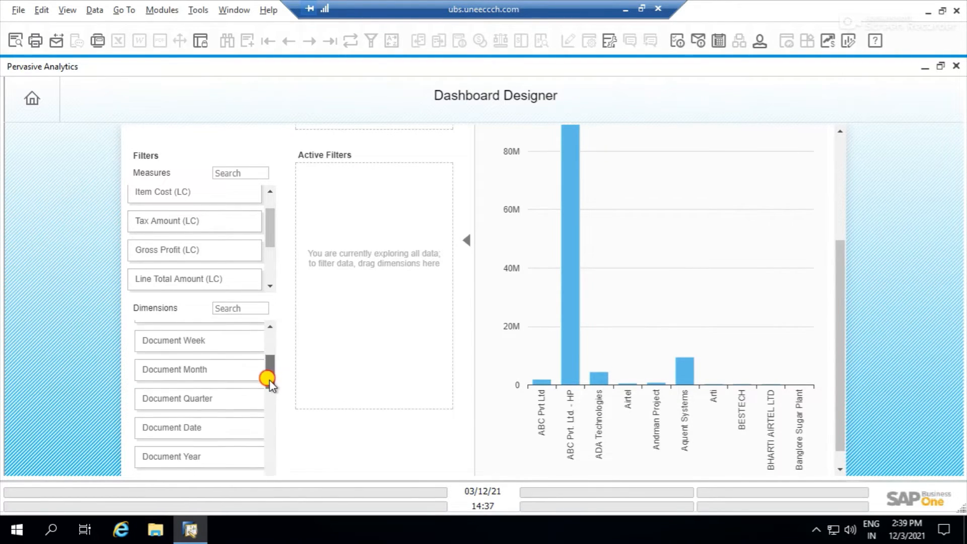
{"action": "left_click_drag", "start_coordinate": [201, 455], "coordinate": [352, 267]}
{"action": "scroll", "coordinate": [425, 322], "scroll_direction": "down", "scroll_amount": 3}
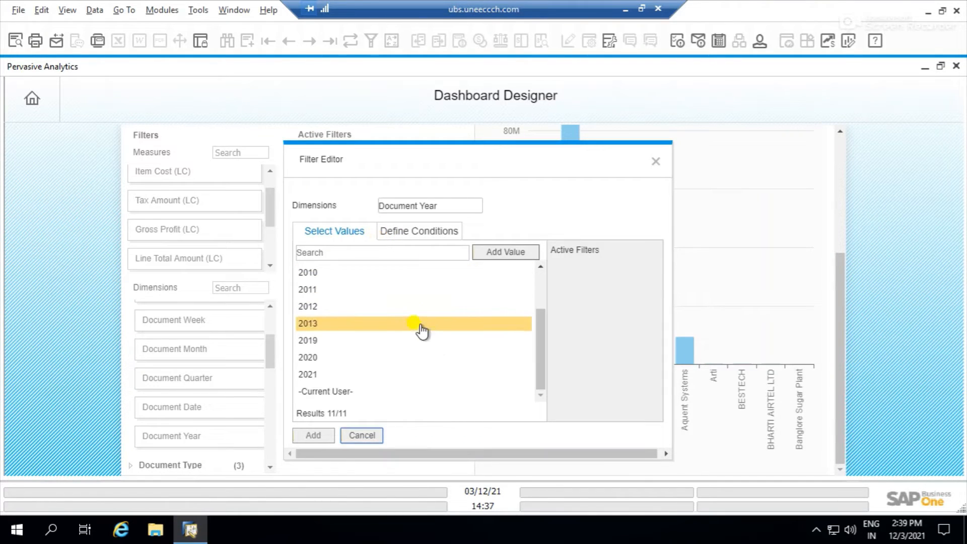
{"action": "left_click", "coordinate": [313, 376]}
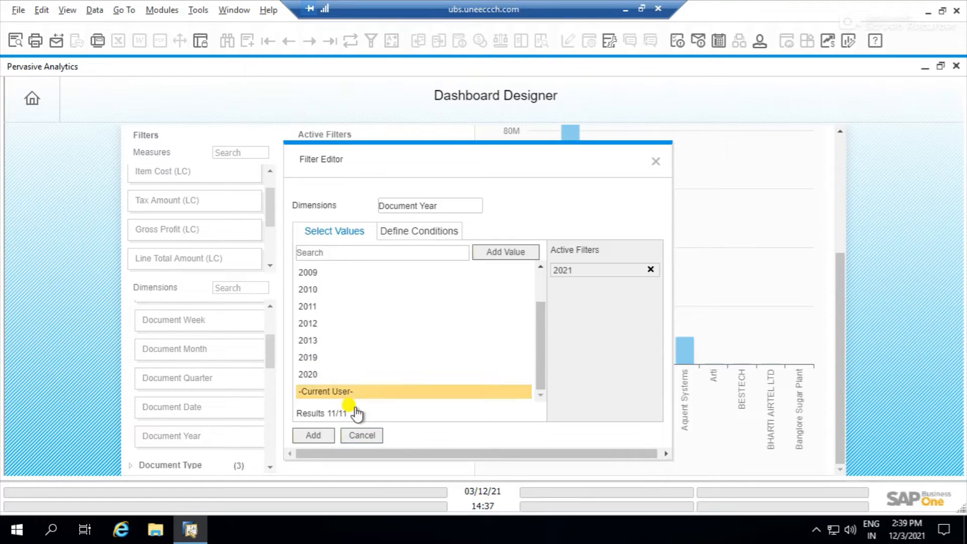
{"action": "left_click", "coordinate": [313, 435]}
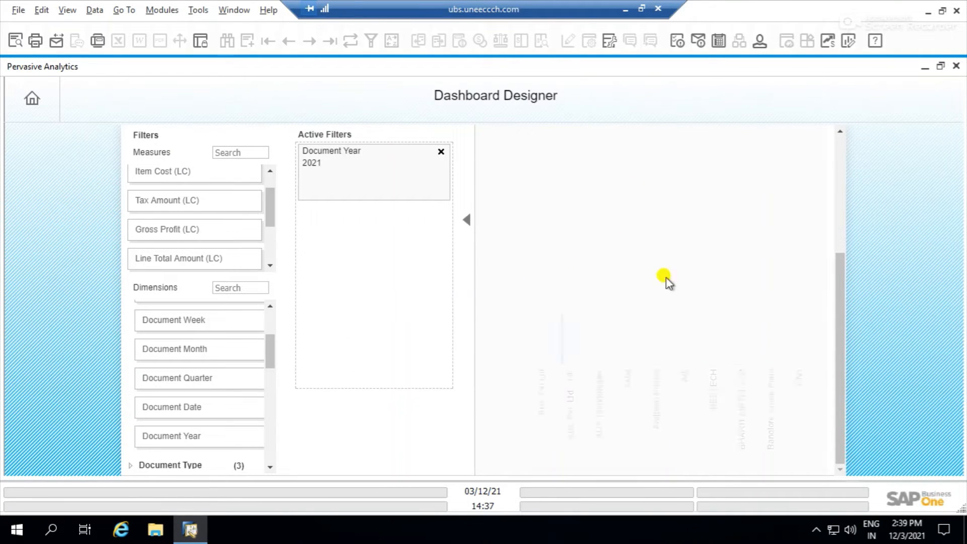
Display the filtered gross profit by business partner as a Pie Chart and examine its slices.
{"action": "scroll", "coordinate": [704, 353], "scroll_direction": "up", "scroll_amount": 2}
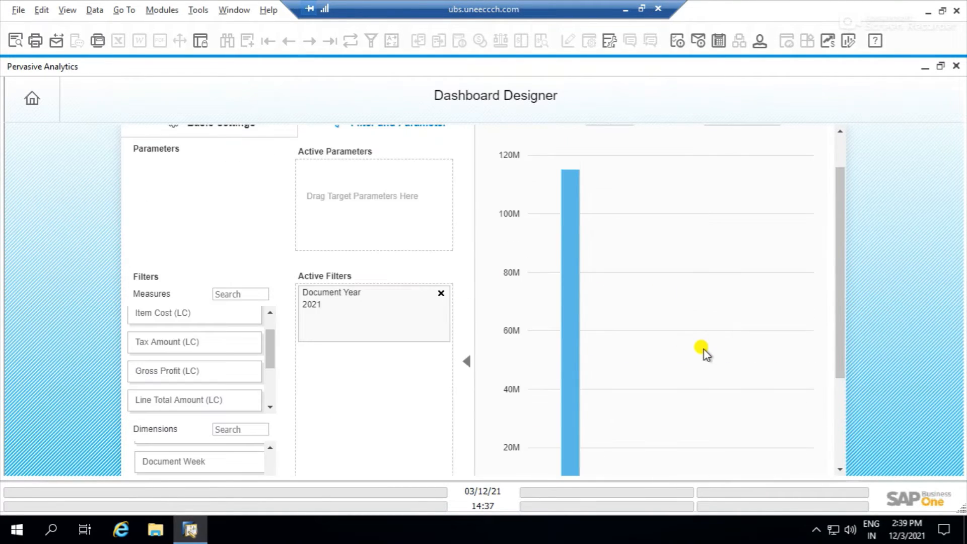
{"action": "scroll", "coordinate": [704, 352], "scroll_direction": "down", "scroll_amount": 1}
{"action": "scroll", "coordinate": [708, 353], "scroll_direction": "up", "scroll_amount": 2}
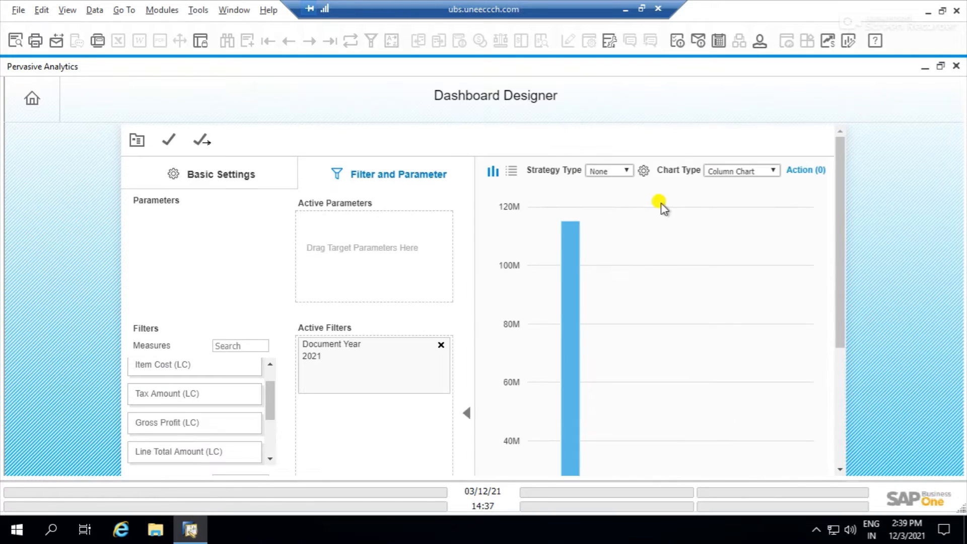
{"action": "left_click", "coordinate": [730, 170]}
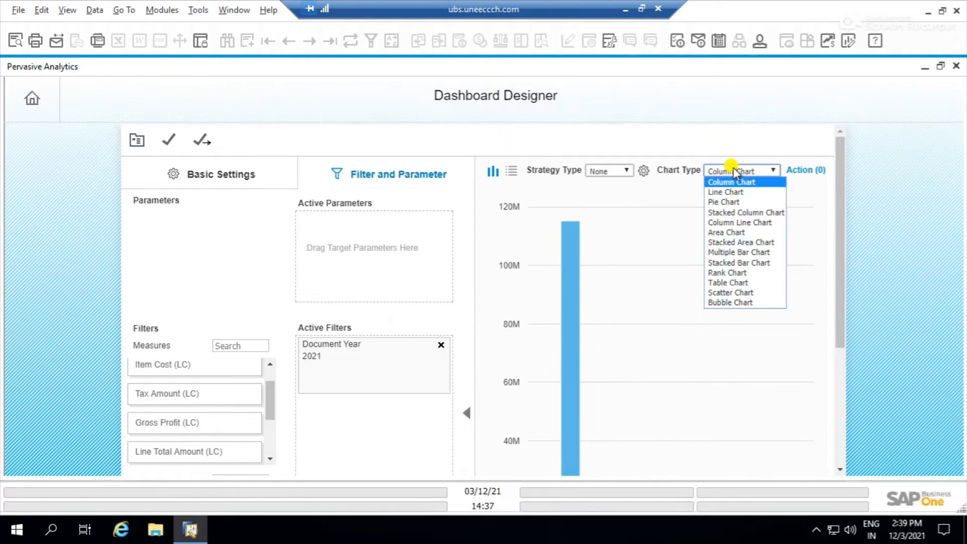
{"action": "left_click", "coordinate": [745, 201]}
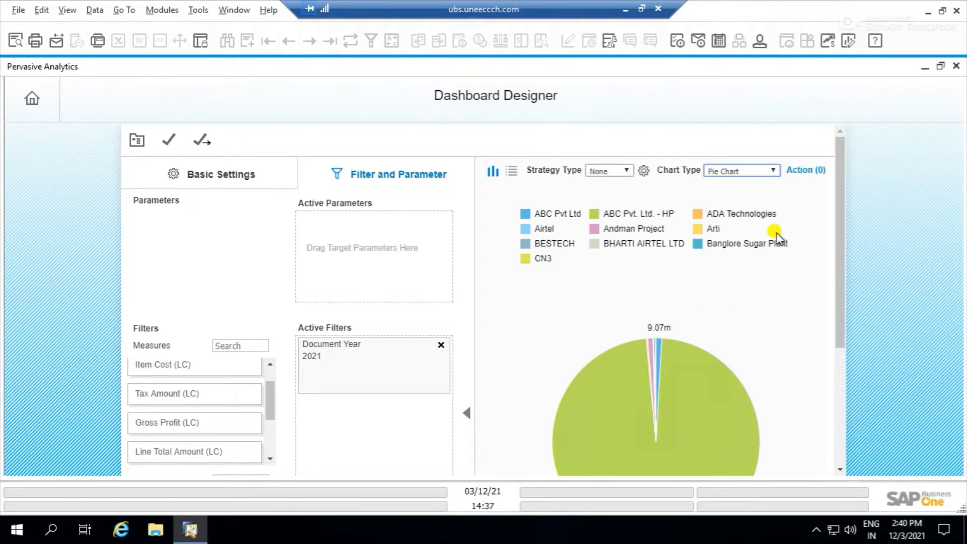
{"action": "scroll", "coordinate": [685, 324], "scroll_direction": "down", "scroll_amount": 3}
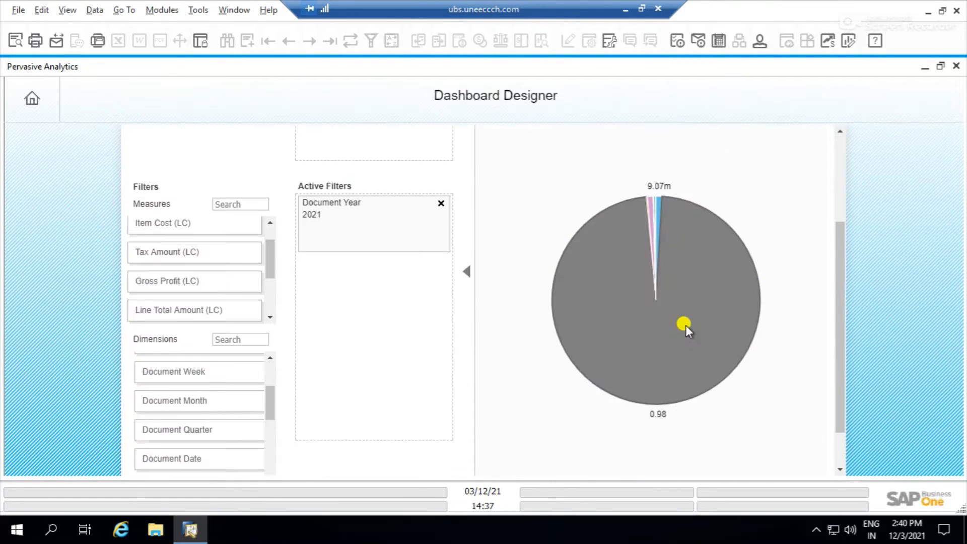
{"action": "scroll", "coordinate": [647, 280], "scroll_direction": "up", "scroll_amount": 3}
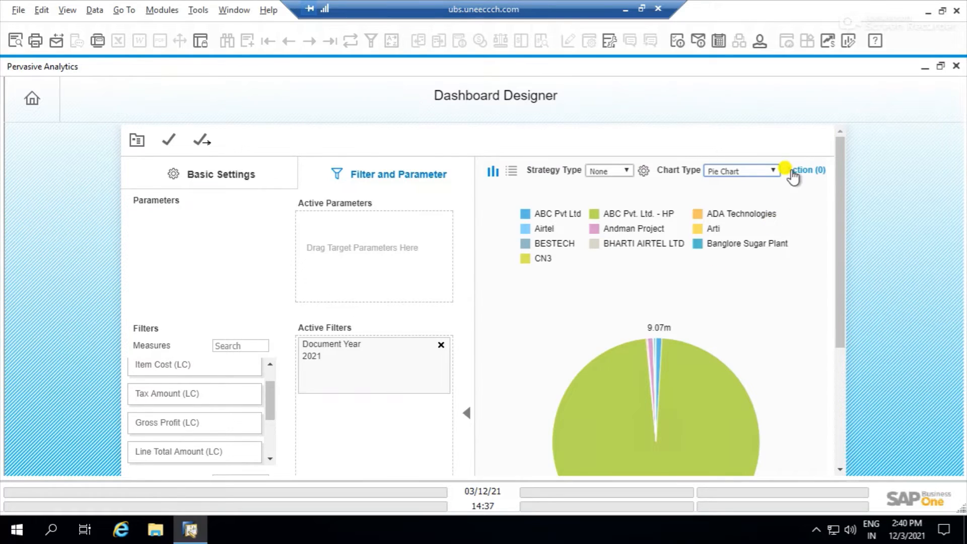
Change the dashboard's chart type to Table Chart, then close the Pervasive Analytics window.
{"action": "left_click", "coordinate": [771, 170]}
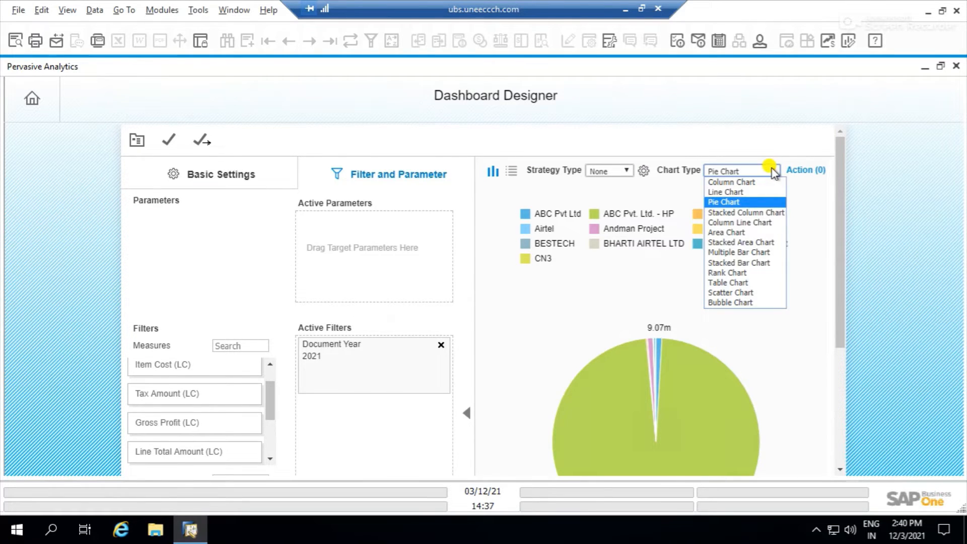
{"action": "left_click", "coordinate": [752, 283]}
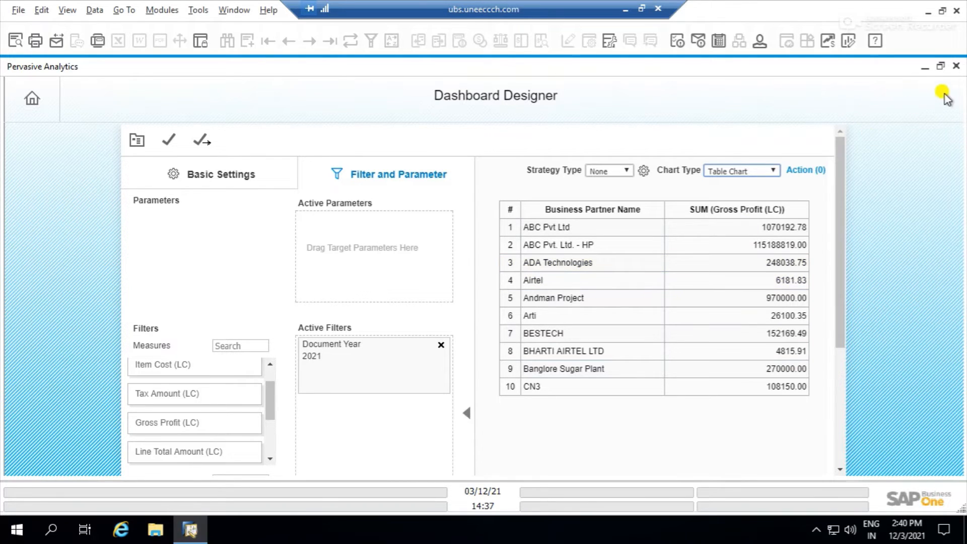
{"action": "left_click", "coordinate": [956, 66]}
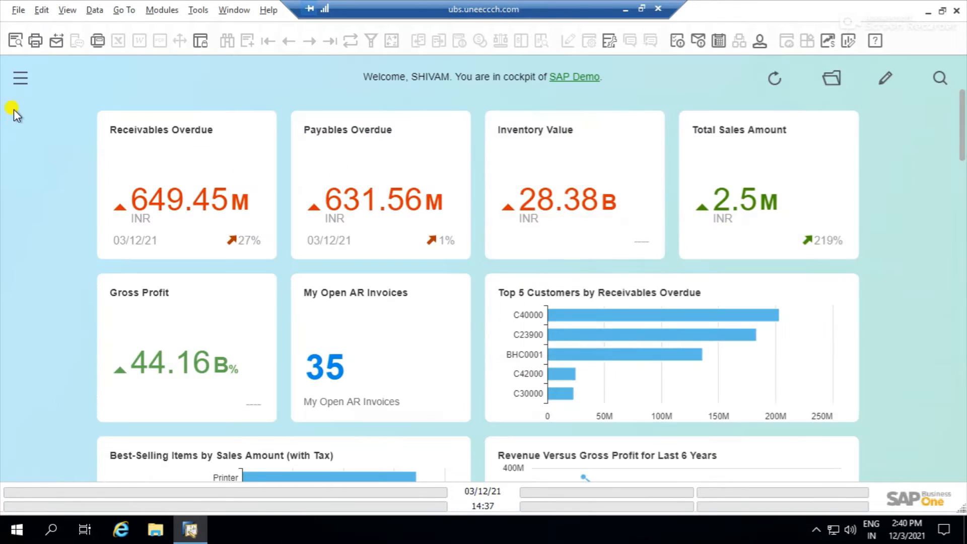
Open Purchase Analysis by Document from the Excel Report and Interactive Analysis module and dismiss the Office activation wizard.
{"action": "left_click", "coordinate": [18, 83]}
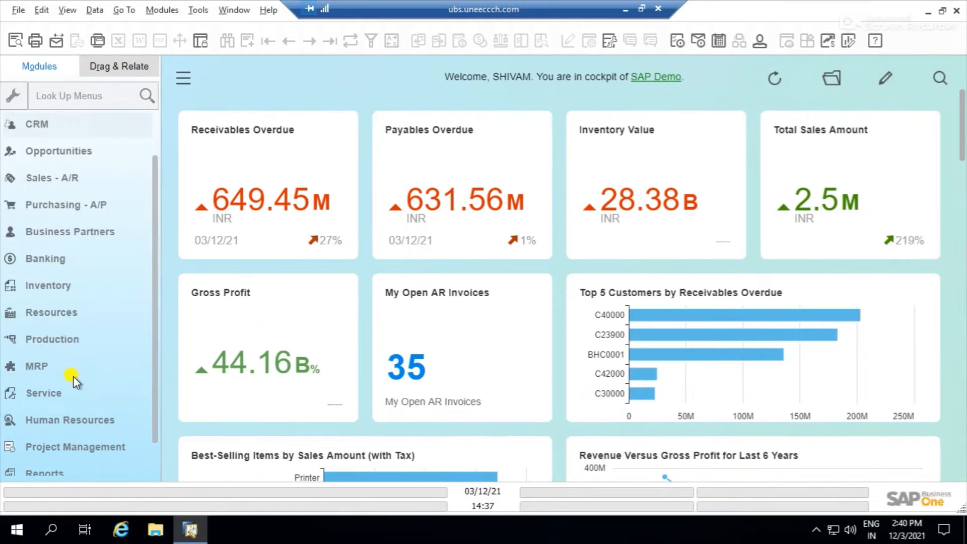
{"action": "scroll", "coordinate": [88, 376], "scroll_direction": "down", "scroll_amount": 1}
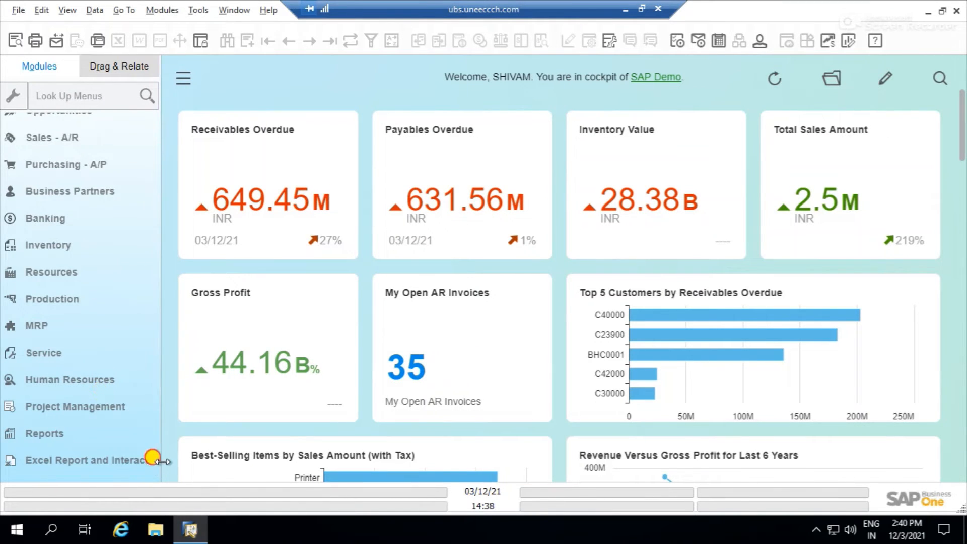
{"action": "left_click_drag", "start_coordinate": [160, 458], "coordinate": [210, 453]}
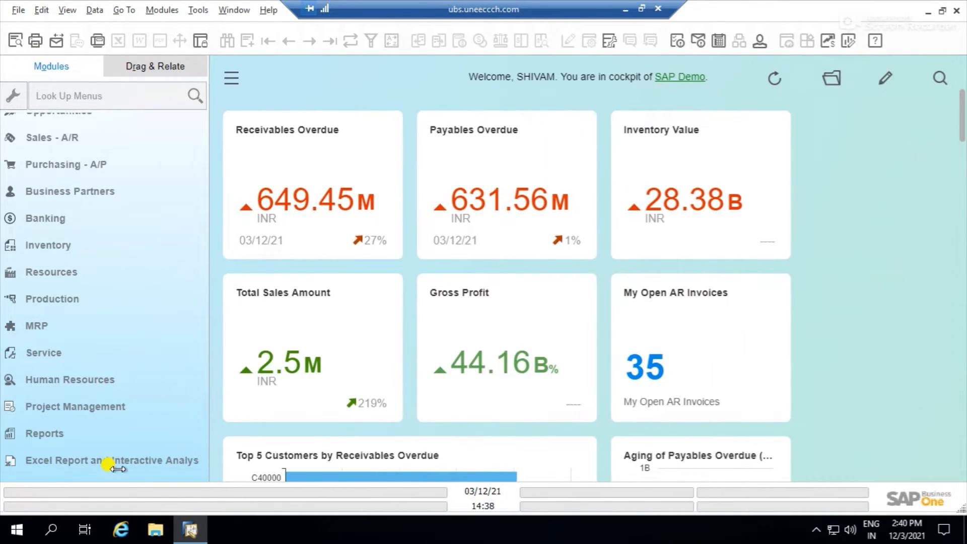
{"action": "left_click", "coordinate": [116, 461]}
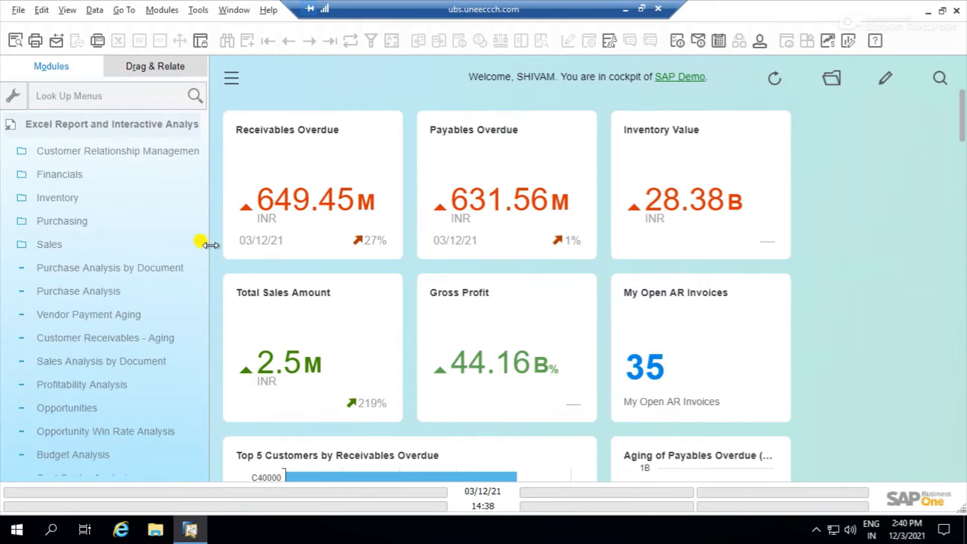
{"action": "left_click_drag", "start_coordinate": [210, 240], "coordinate": [243, 240]}
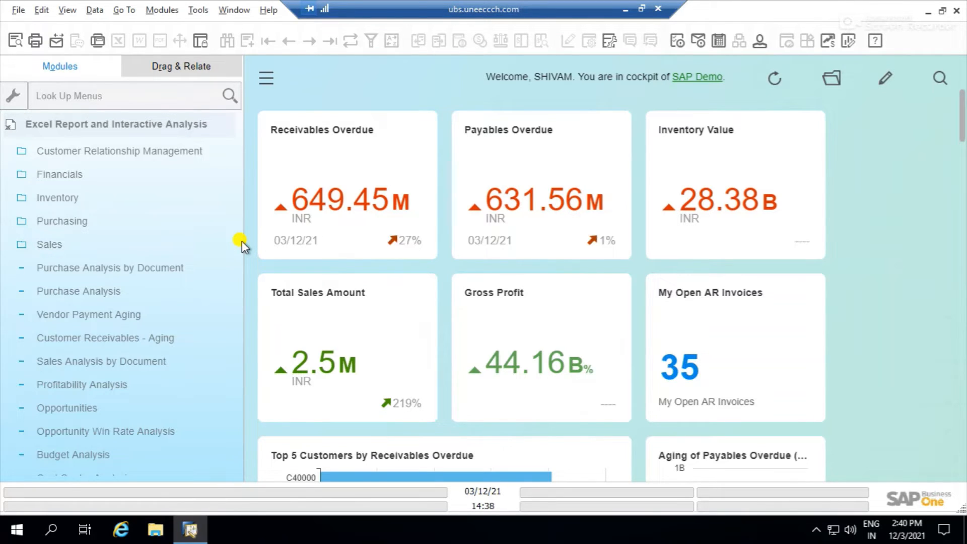
{"action": "left_click", "coordinate": [113, 274]}
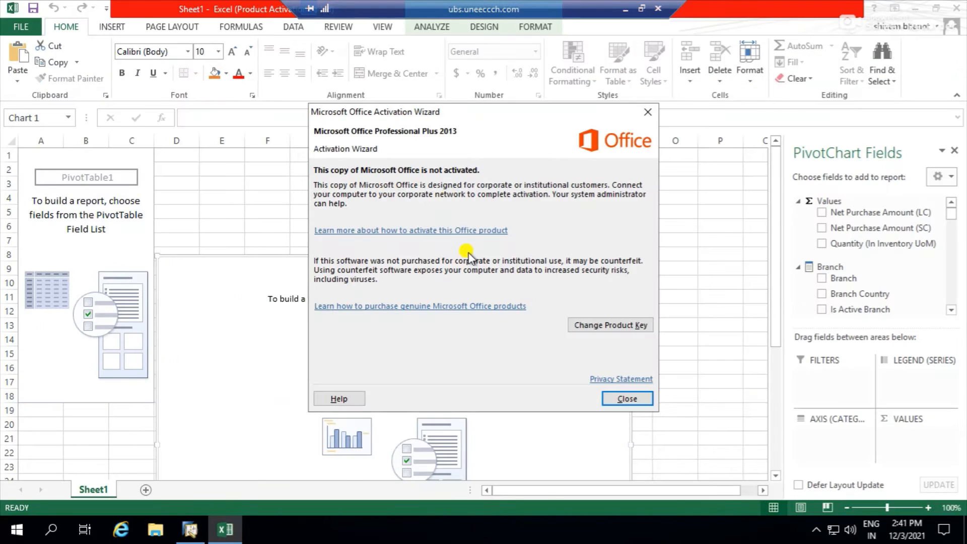
{"action": "left_click", "coordinate": [611, 399]}
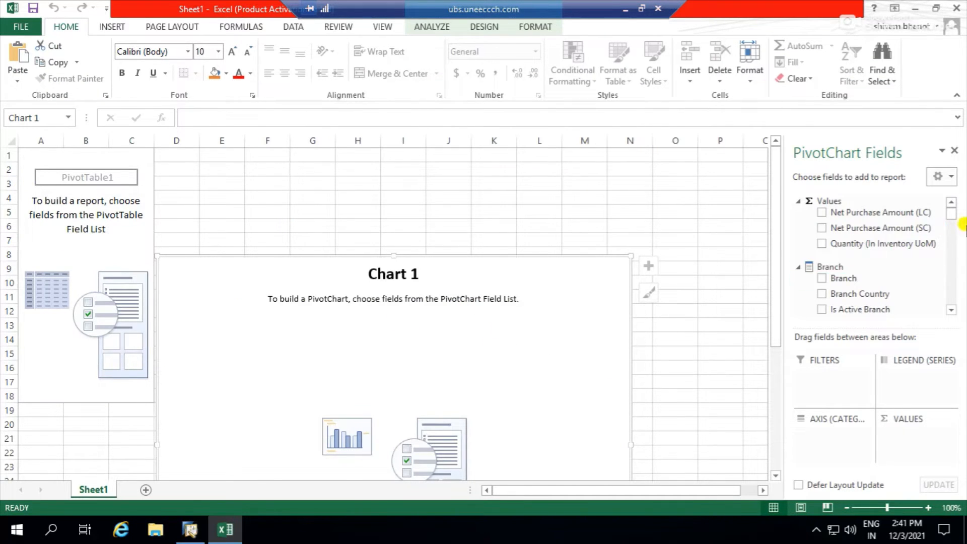
Add Net Purchase Amount (LC) as the pivot value and Business Partner Code as the row category.
{"action": "mouse_move", "coordinate": [952, 222]}
{"action": "left_mouse_down"}
{"action": "mouse_move", "coordinate": [952, 210]}
{"action": "mouse_move", "coordinate": [954, 251]}
{"action": "mouse_move", "coordinate": [951, 204]}
{"action": "left_mouse_up"}
{"action": "left_click", "coordinate": [822, 212]}
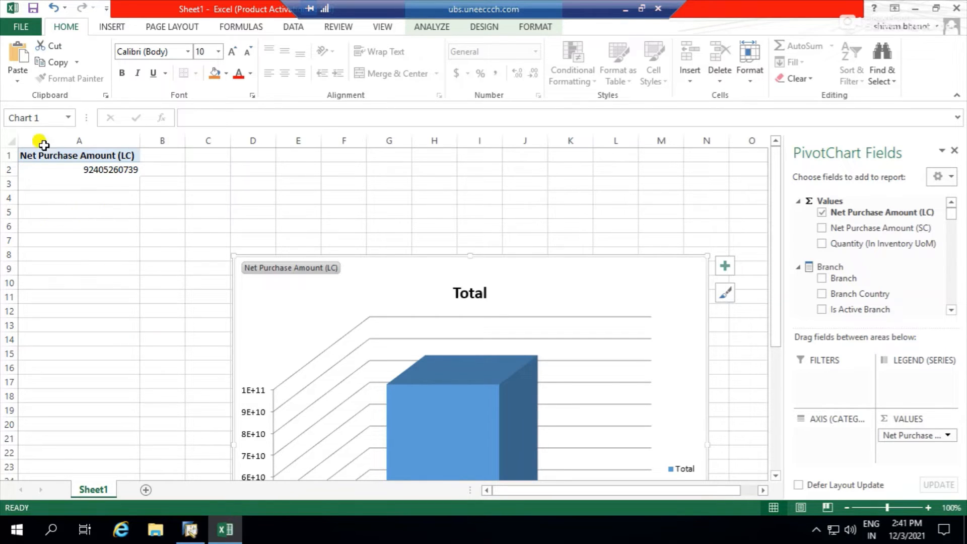
{"action": "left_click", "coordinate": [950, 309]}
{"action": "left_click", "coordinate": [951, 310]}
{"action": "left_click", "coordinate": [951, 309]}
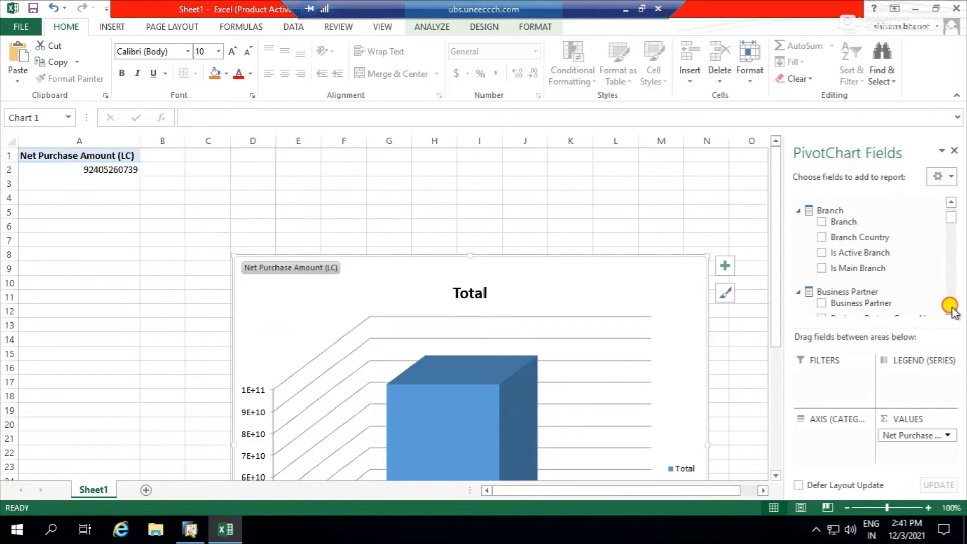
{"action": "left_click", "coordinate": [951, 310]}
{"action": "left_click", "coordinate": [951, 309]}
{"action": "left_click", "coordinate": [835, 271]}
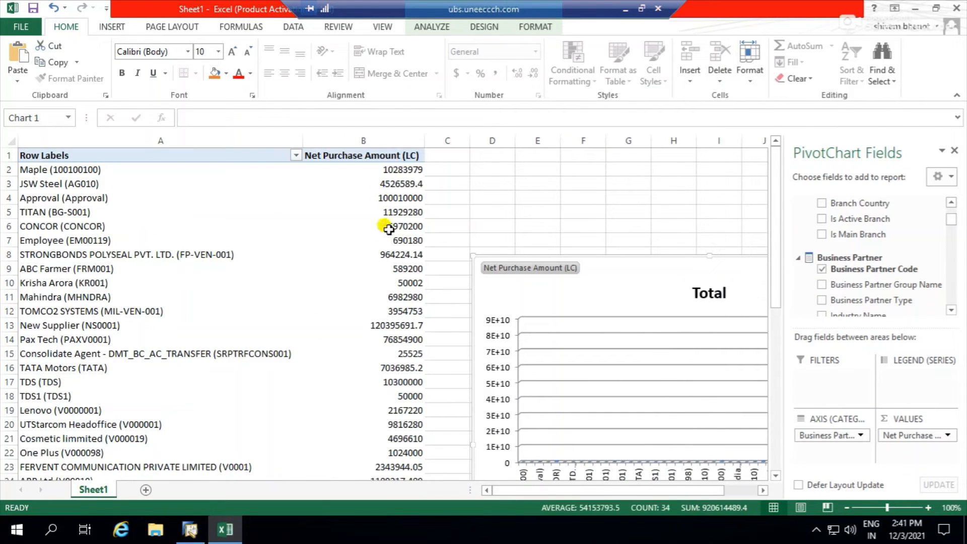
Add Document Year beneath each business partner in the pivot table and review the yearly purchase amounts.
{"action": "scroll", "coordinate": [391, 257], "scroll_direction": "down", "scroll_amount": 7}
{"action": "scroll", "coordinate": [242, 356], "scroll_direction": "down", "scroll_amount": 1}
{"action": "scroll", "coordinate": [243, 339], "scroll_direction": "up", "scroll_amount": 8}
{"action": "left_click_drag", "start_coordinate": [950, 312], "coordinate": [950, 312]}
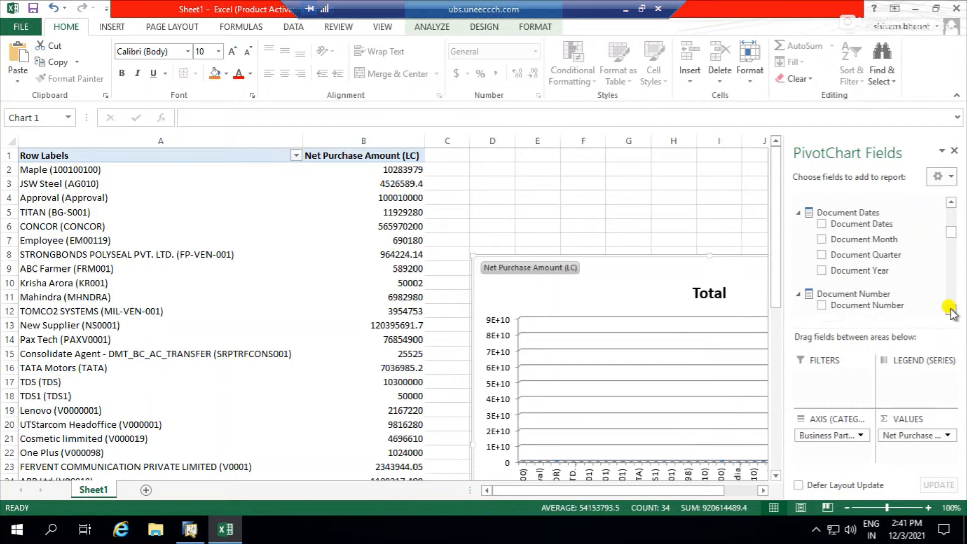
{"action": "left_click", "coordinate": [822, 270]}
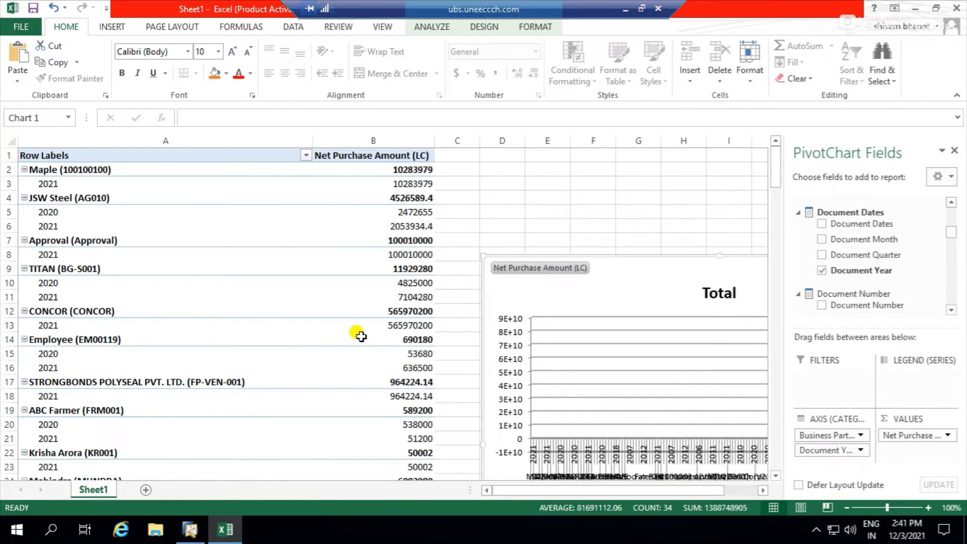
{"action": "scroll", "coordinate": [361, 332], "scroll_direction": "down", "scroll_amount": 9}
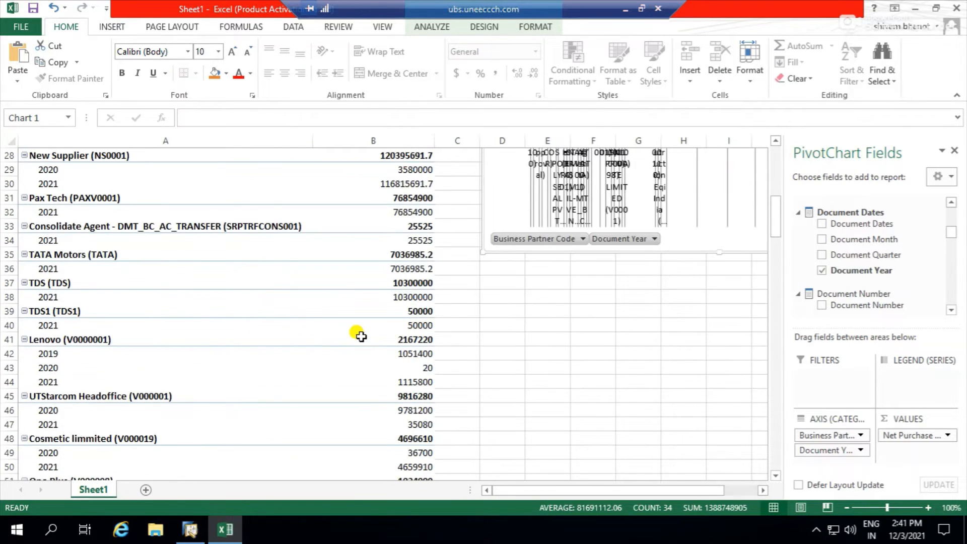
{"action": "scroll", "coordinate": [361, 332], "scroll_direction": "up", "scroll_amount": 8}
{"action": "scroll", "coordinate": [458, 312], "scroll_direction": "up", "scroll_amount": 1}
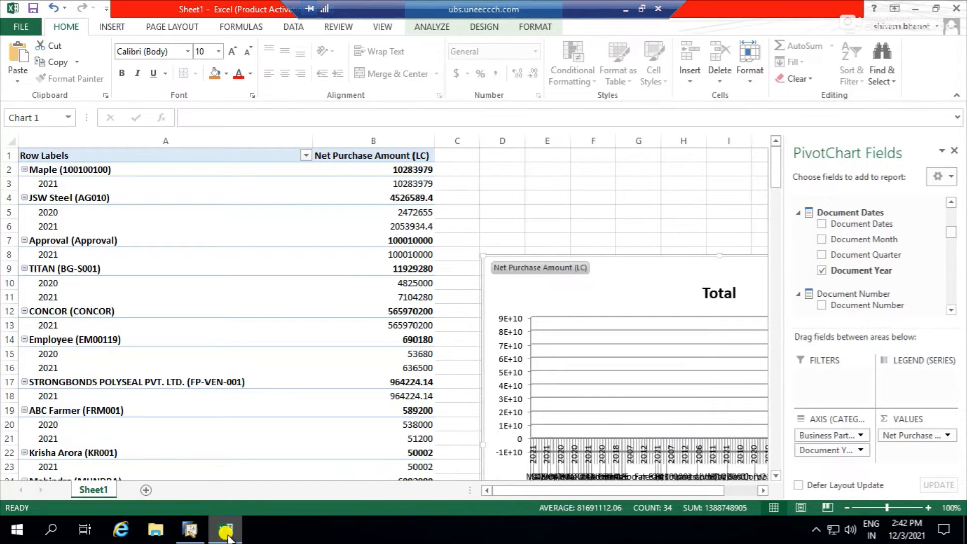
Switch back to the SAP Business One cockpit and run an enterprise search for "Parameter".
{"action": "left_click", "coordinate": [190, 528]}
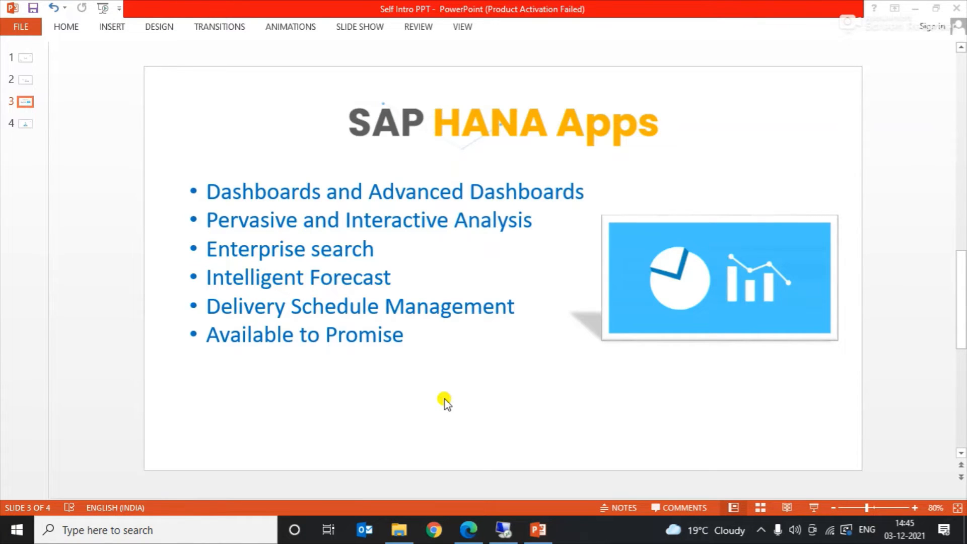
{"action": "left_click", "coordinate": [502, 533]}
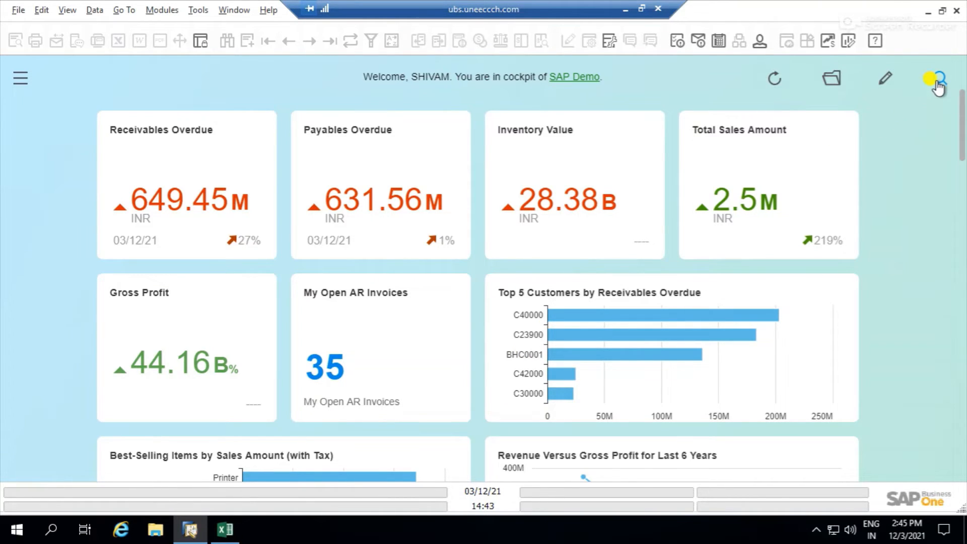
{"action": "left_click", "coordinate": [939, 85]}
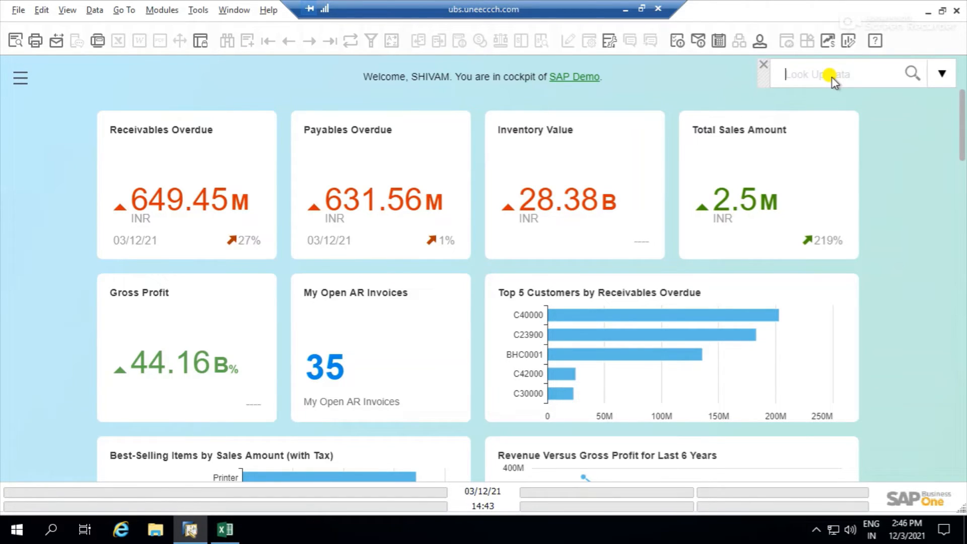
{"action": "left_click", "coordinate": [832, 76]}
{"action": "type", "text": "Parame"}
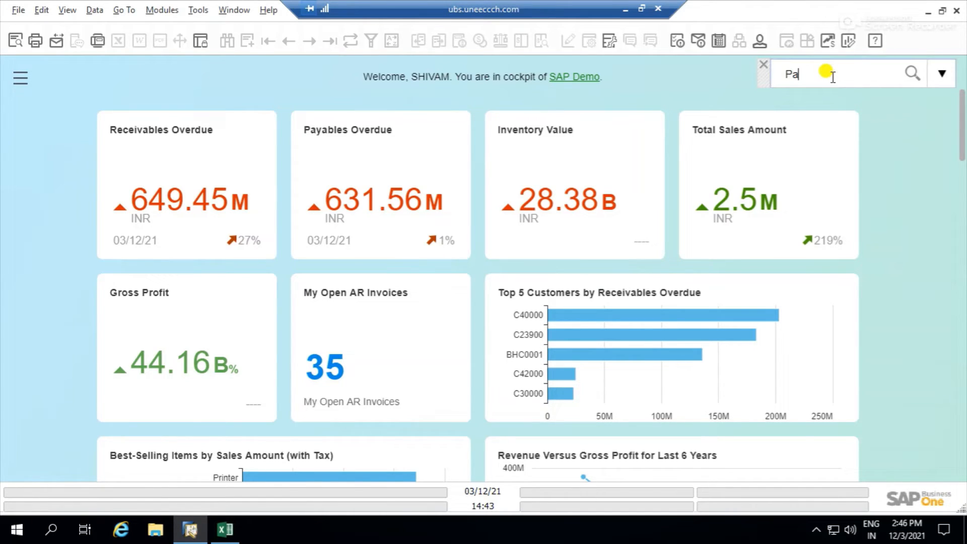
{"action": "type", "text": "ter"}
{"action": "key", "text": "Return"}
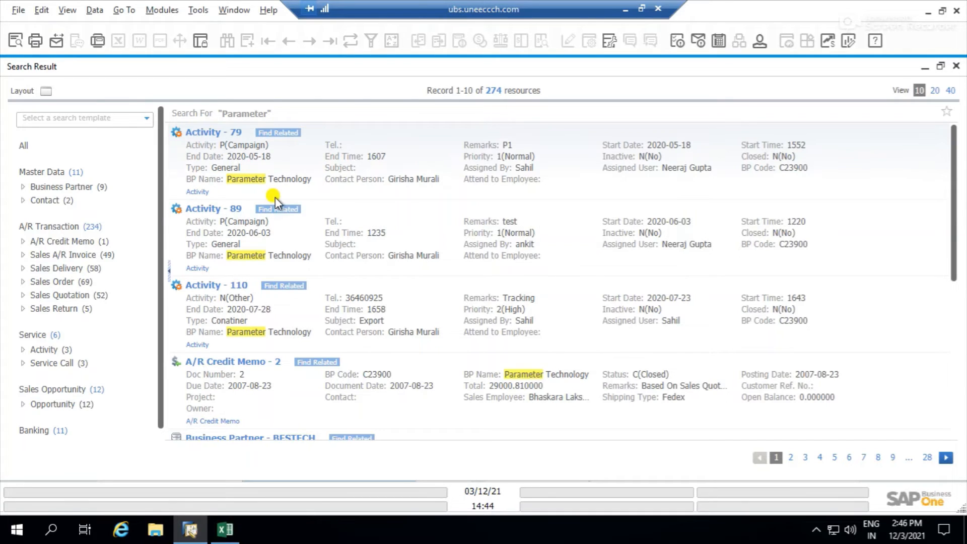
Narrow the search results to sales orders, exclude those with Closed status, and look through the remaining orders.
{"action": "mouse_move", "coordinate": [274, 402]}
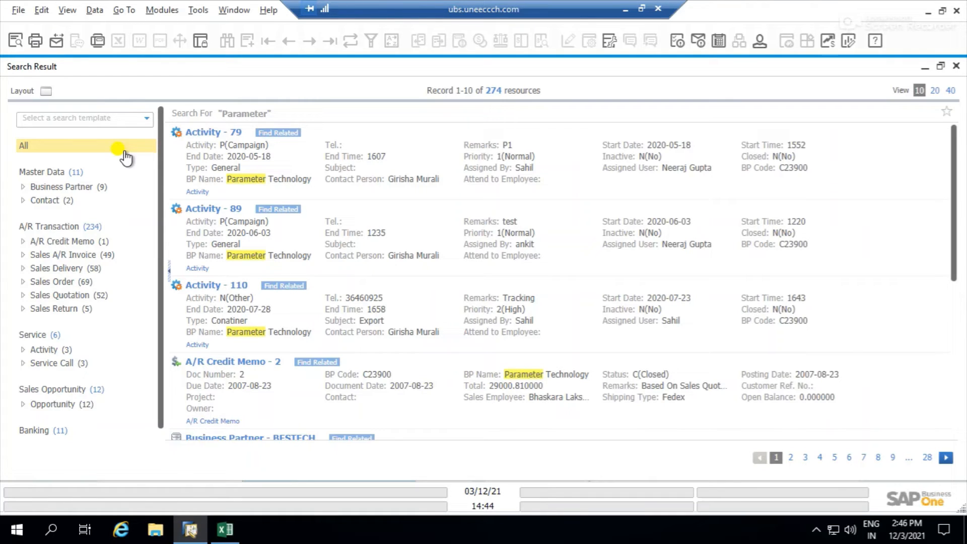
{"action": "mouse_move", "coordinate": [324, 410]}
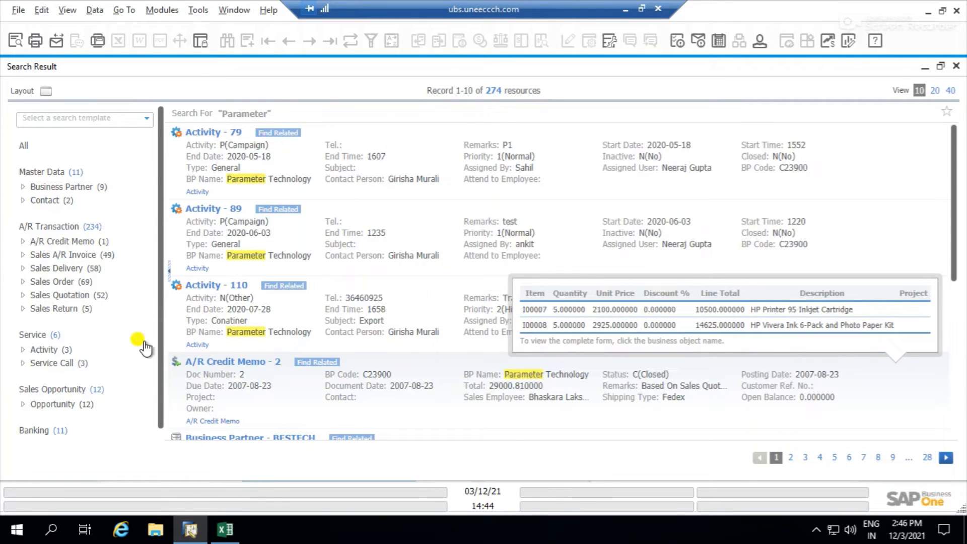
{"action": "left_click", "coordinate": [21, 283]}
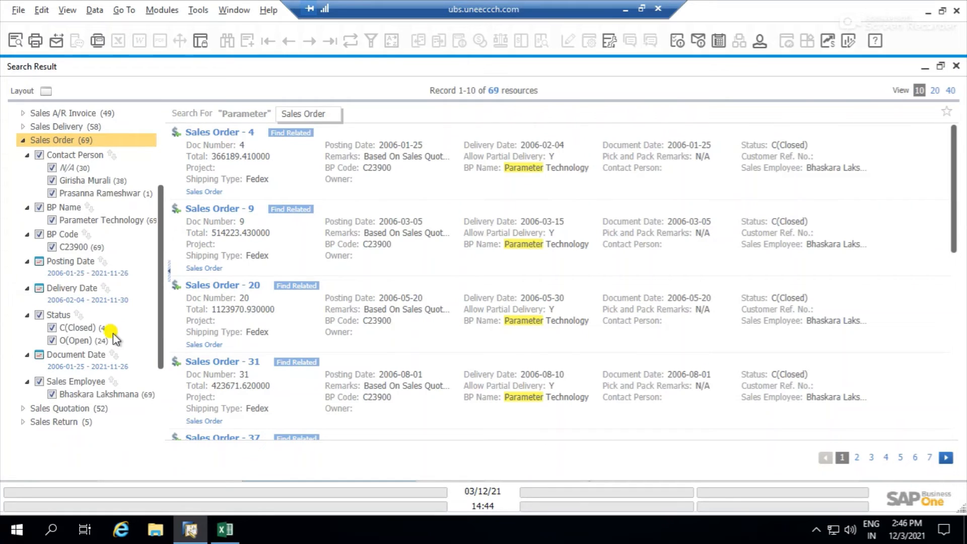
{"action": "left_click", "coordinate": [53, 329]}
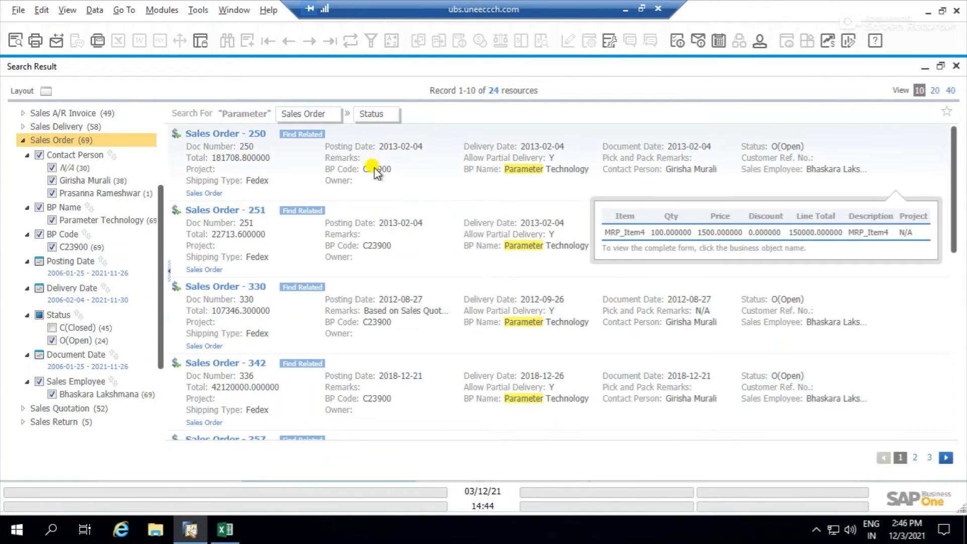
{"action": "scroll", "coordinate": [376, 398], "scroll_direction": "down", "scroll_amount": 5}
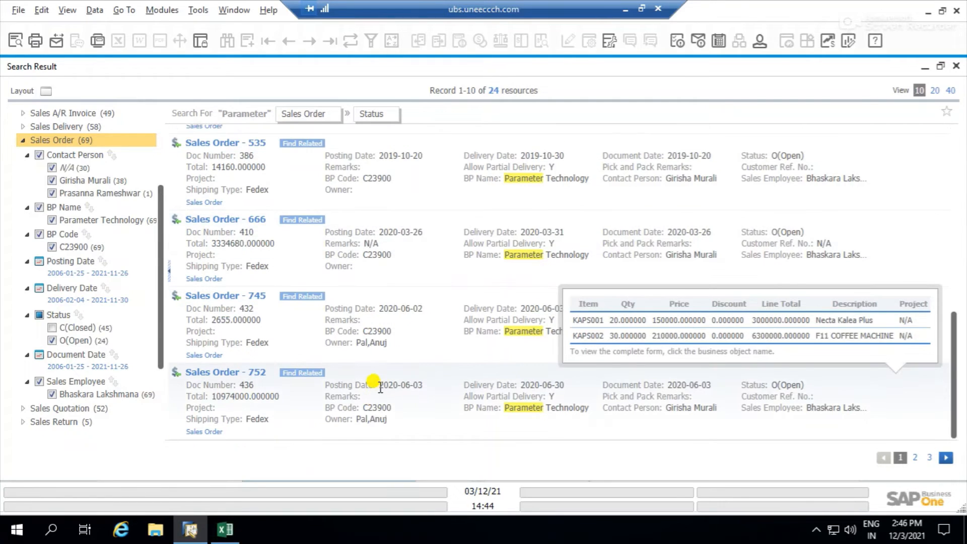
{"action": "scroll", "coordinate": [372, 384], "scroll_direction": "up", "scroll_amount": 5}
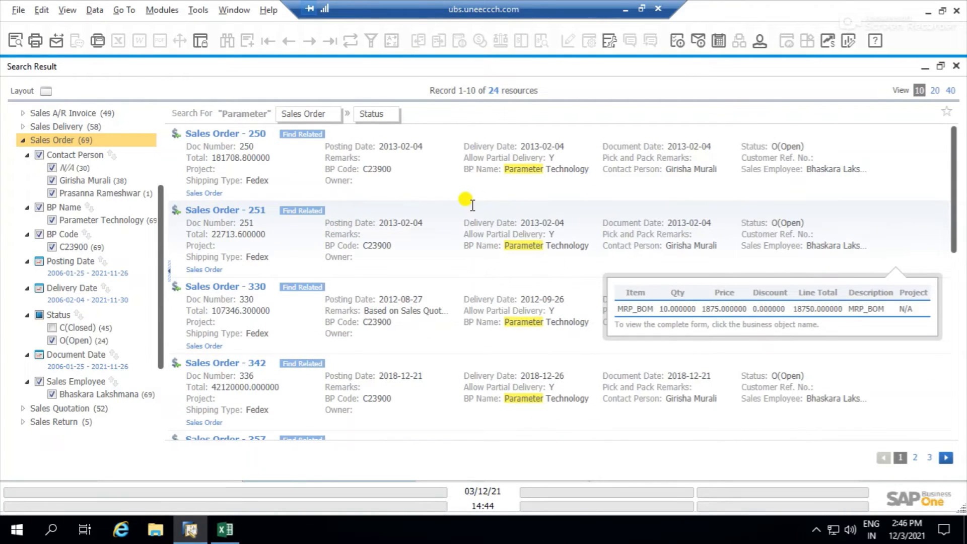
Preview the line items of the first open sales orders, open the first order's full form and close it.
{"action": "mouse_move", "coordinate": [241, 133]}
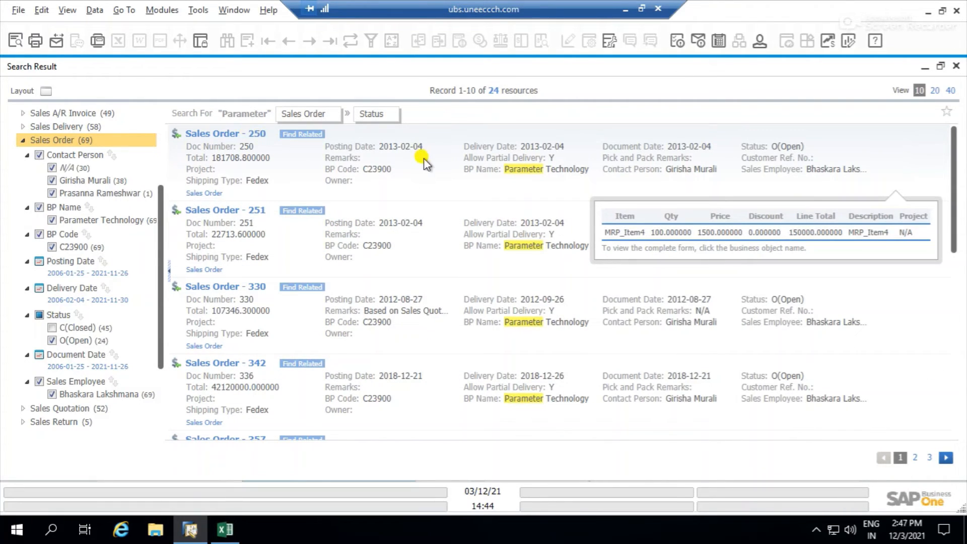
{"action": "mouse_move", "coordinate": [424, 231]}
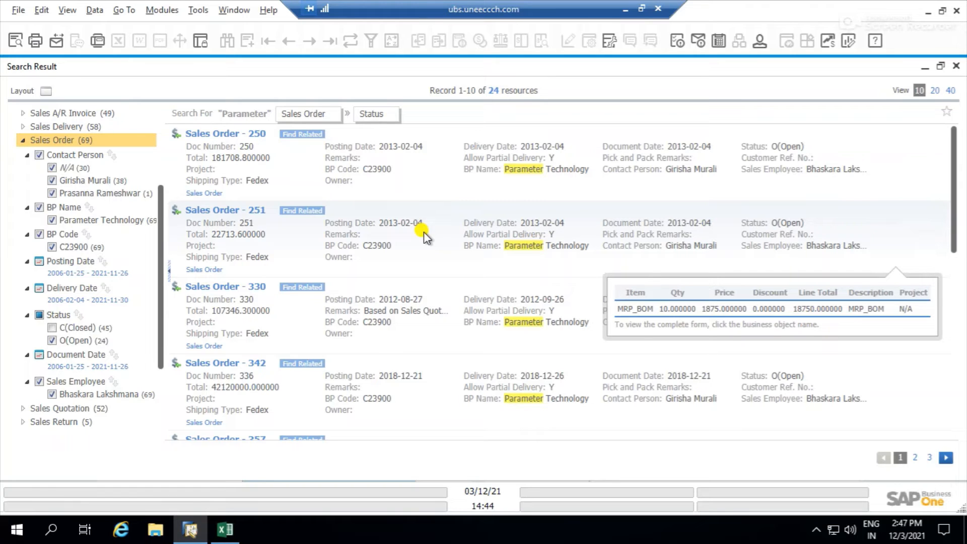
{"action": "left_click", "coordinate": [224, 133]}
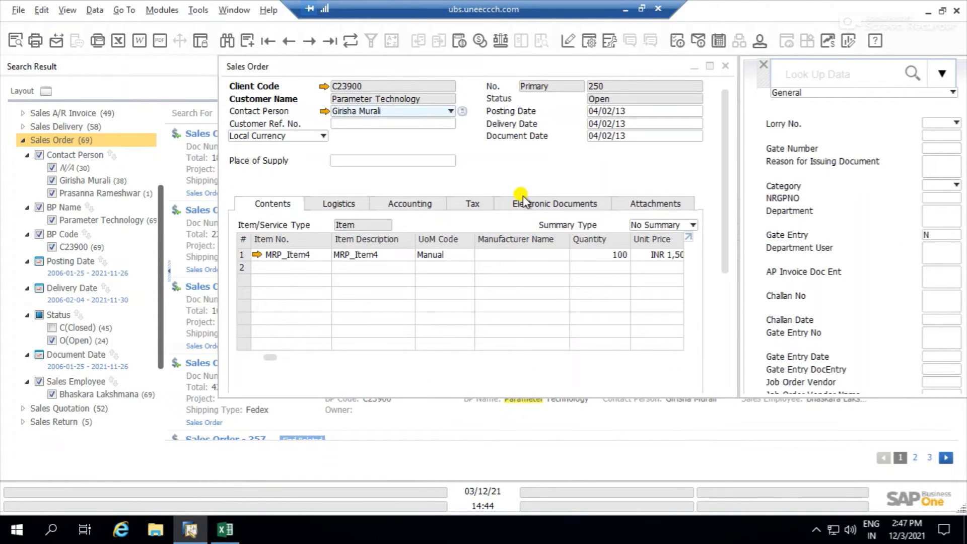
{"action": "left_click", "coordinate": [728, 68]}
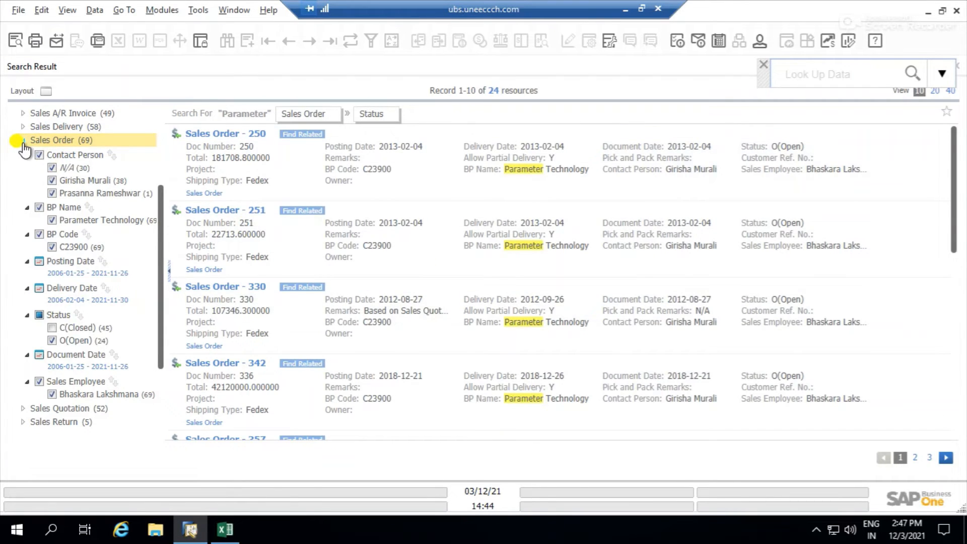
Collapse the Sales Order filters, dismiss the Look Up Data bar and close the search results.
{"action": "left_click", "coordinate": [23, 141]}
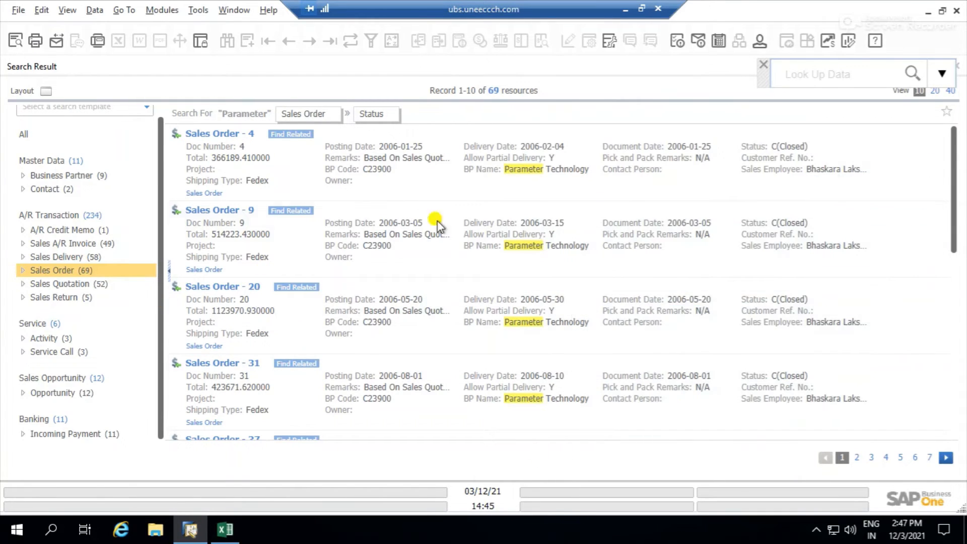
{"action": "left_click", "coordinate": [763, 65]}
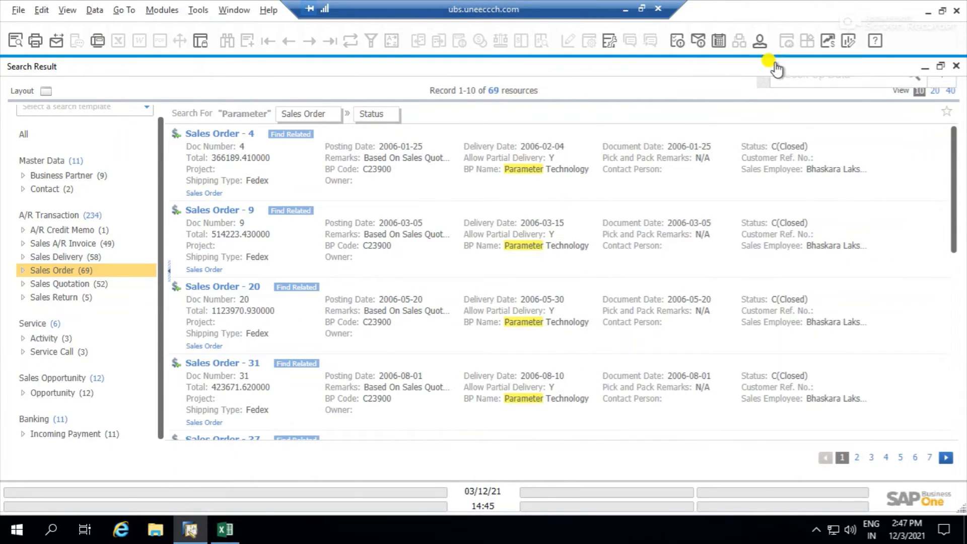
{"action": "left_click", "coordinate": [957, 66]}
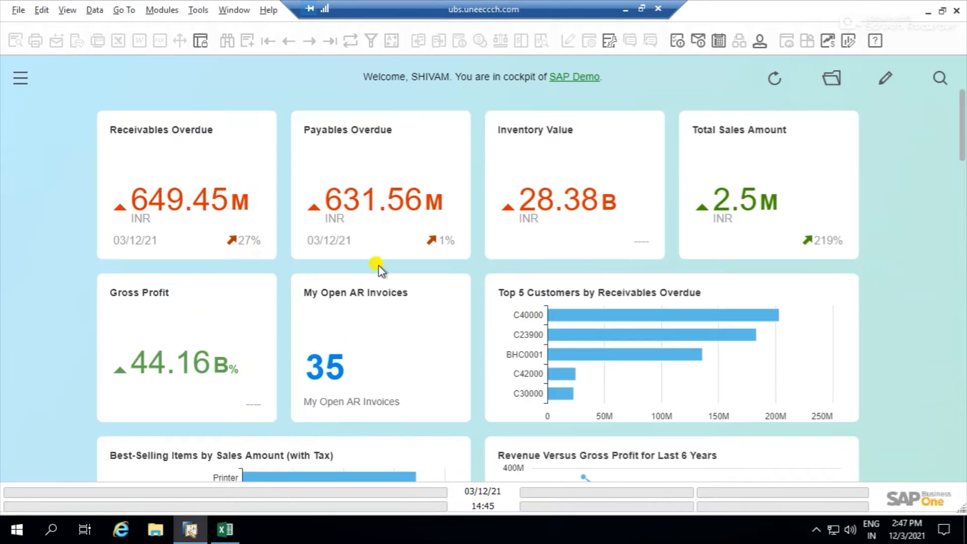
Open Forecasts from the MRP module and begin adding a new forecast.
{"action": "left_click", "coordinate": [14, 81]}
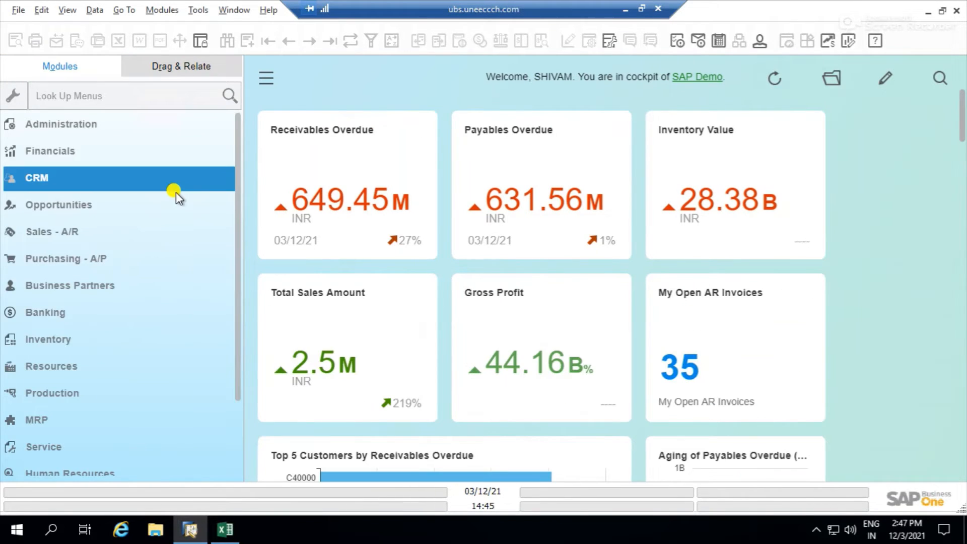
{"action": "left_click", "coordinate": [48, 418]}
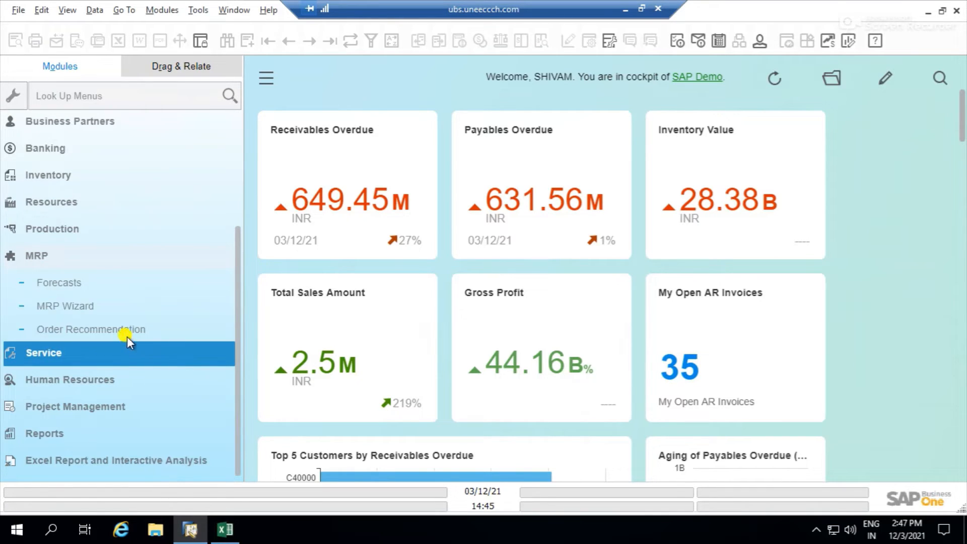
{"action": "left_click", "coordinate": [111, 306]}
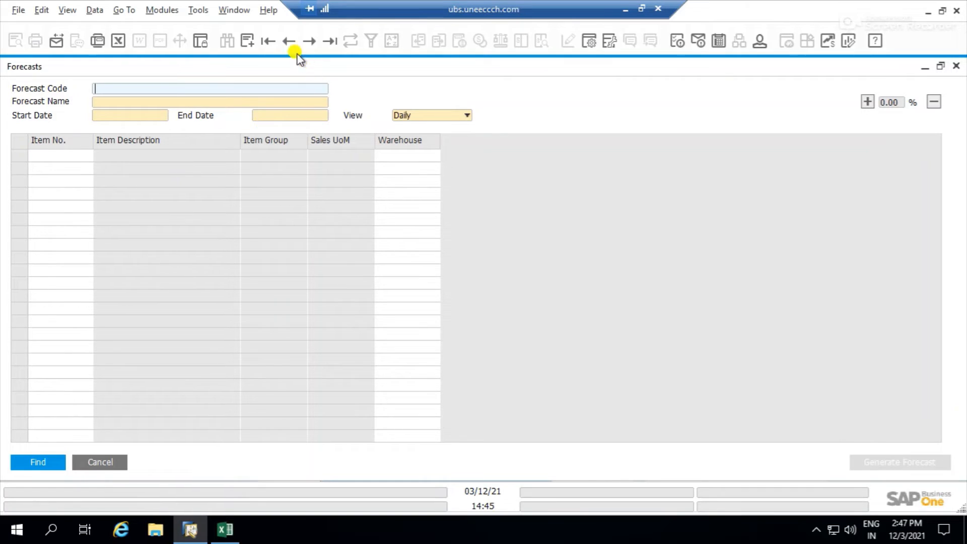
{"action": "left_click", "coordinate": [247, 41]}
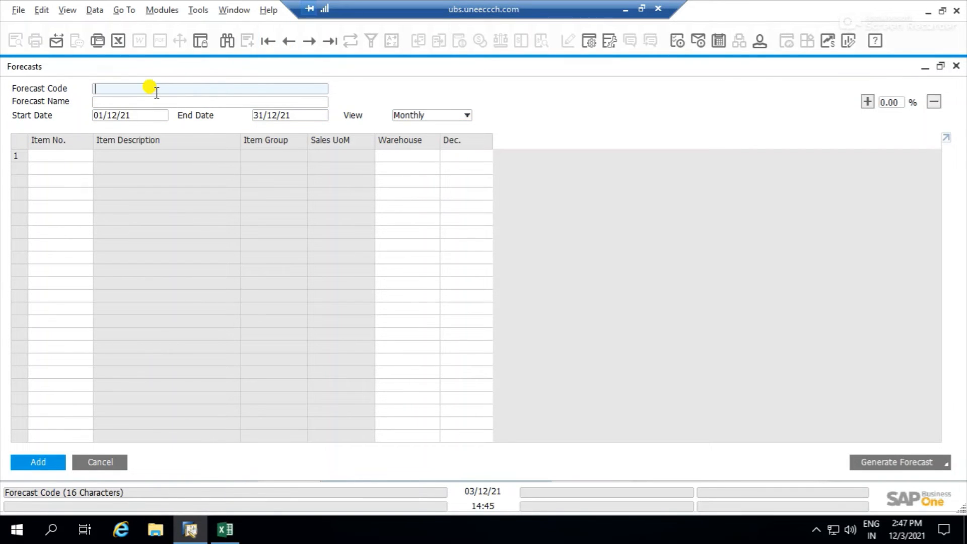
Enter SAMPLE as both forecast code and forecast name, and start generating an Intelligent Forecast.
{"action": "type", "text": "SAMPLE"}
{"action": "key", "text": "Tab"}
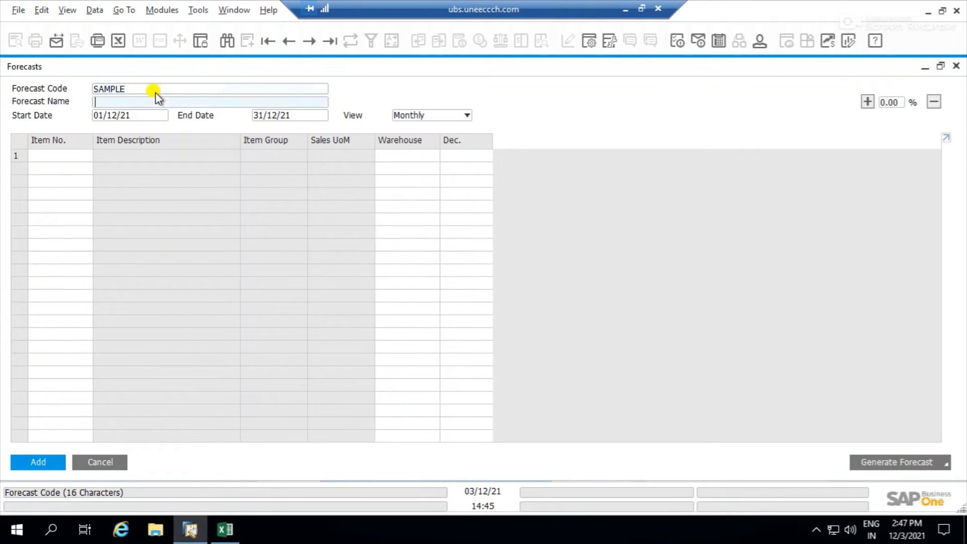
{"action": "type", "text": "SAMPLE"}
{"action": "key", "text": "Tab"}
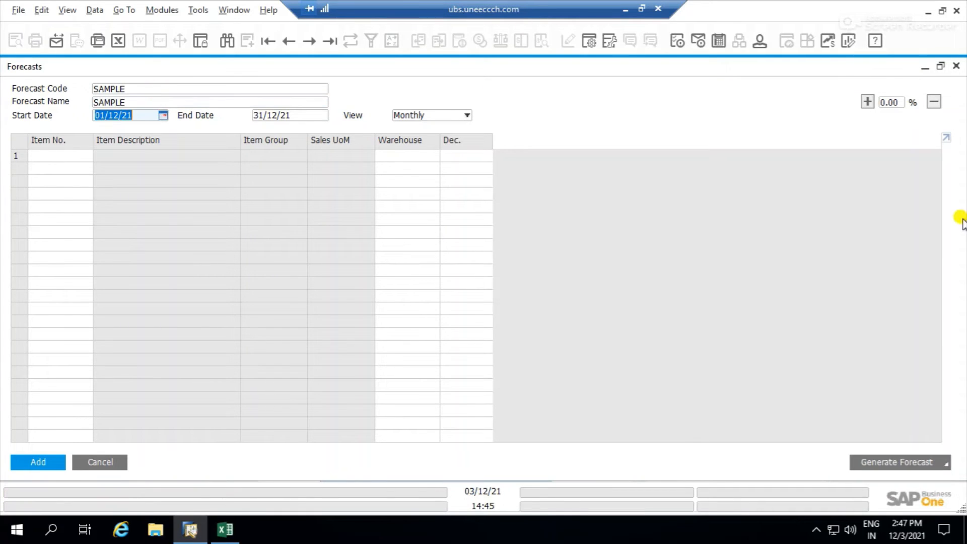
{"action": "left_click", "coordinate": [935, 461]}
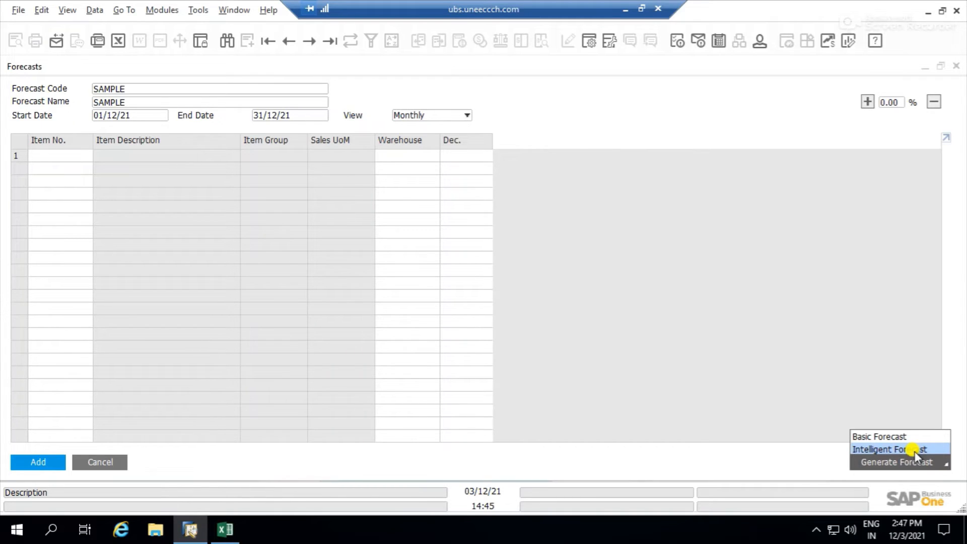
{"action": "left_click", "coordinate": [914, 449]}
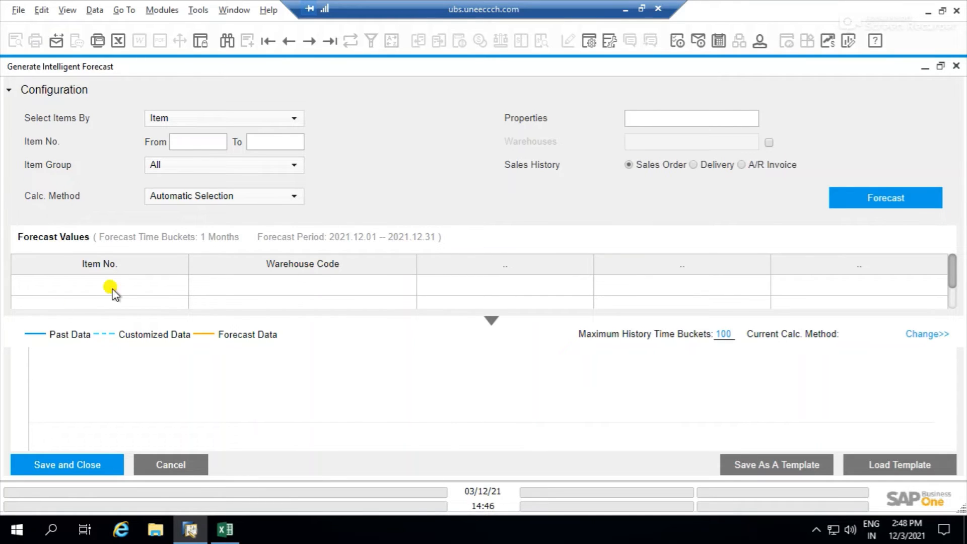
Generate the intelligent forecast with items selected by Default Warehouse, from warehouse code 01 to 01, accepting the long run time.
{"action": "left_click", "coordinate": [292, 121]}
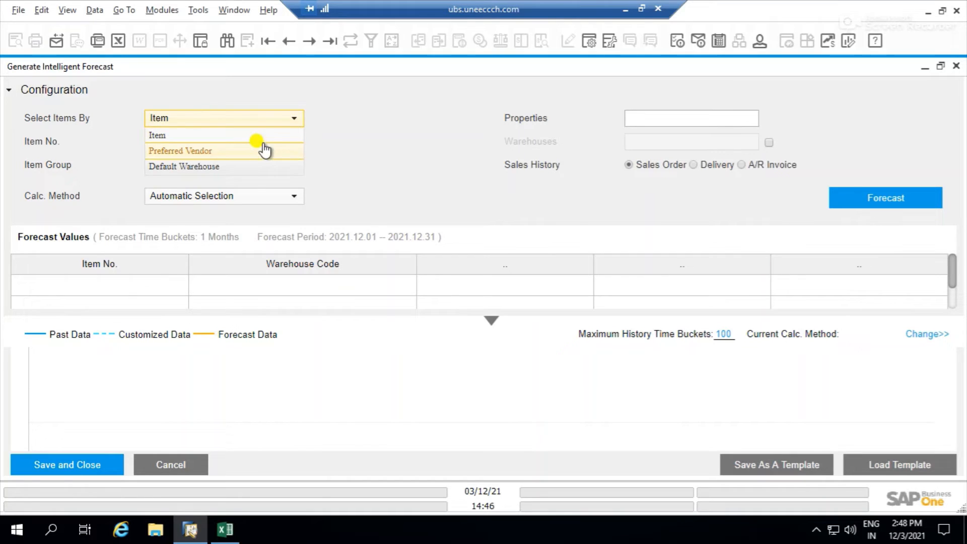
{"action": "left_click", "coordinate": [261, 166]}
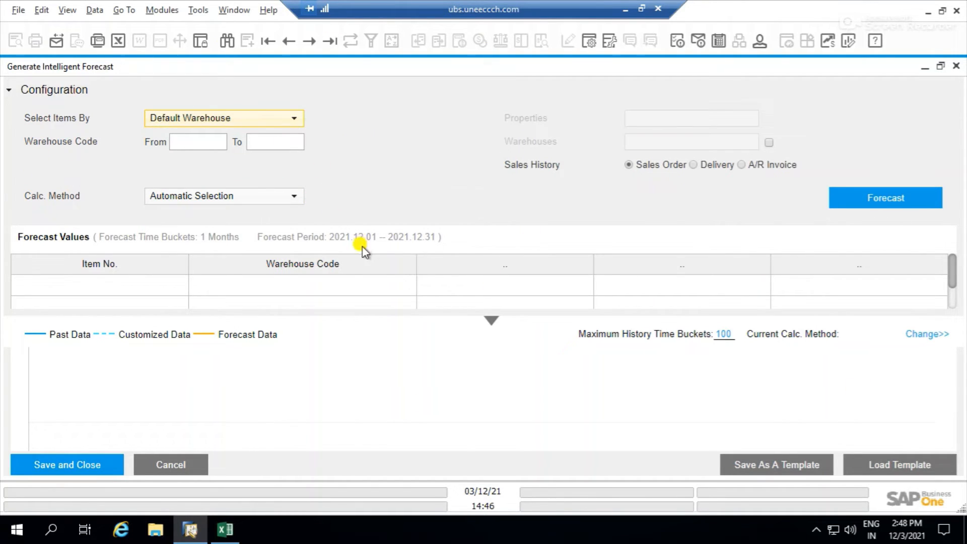
{"action": "left_click", "coordinate": [217, 143]}
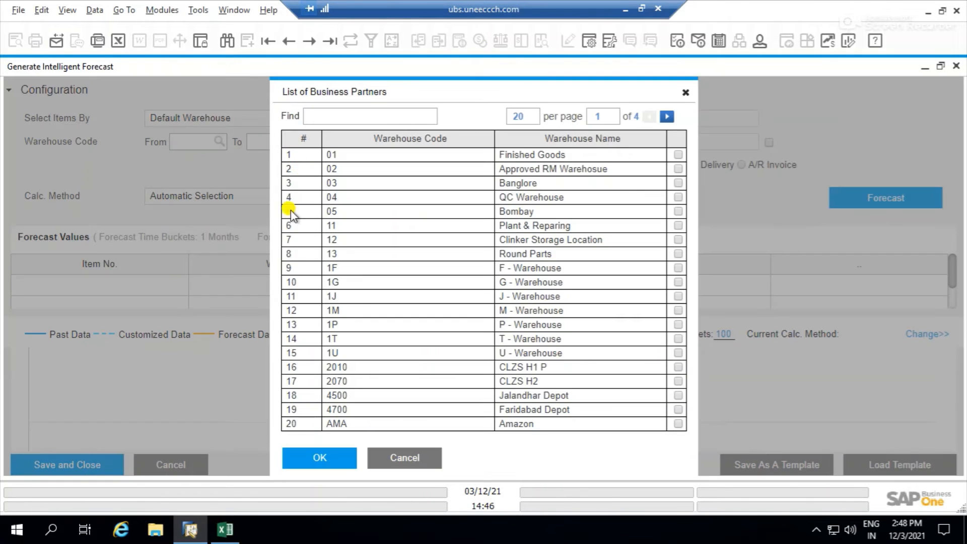
{"action": "left_click", "coordinate": [678, 154]}
{"action": "left_click", "coordinate": [299, 456]}
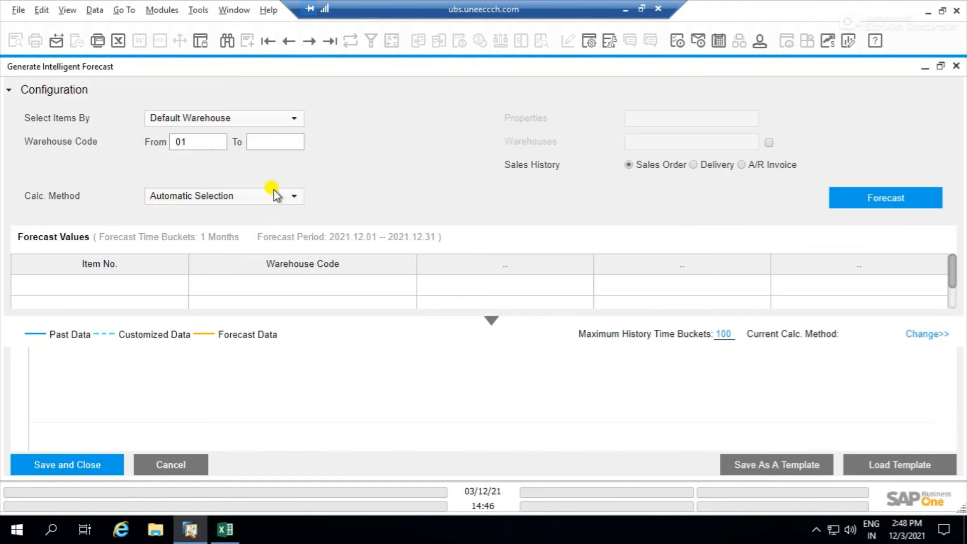
{"action": "left_click", "coordinate": [301, 142]}
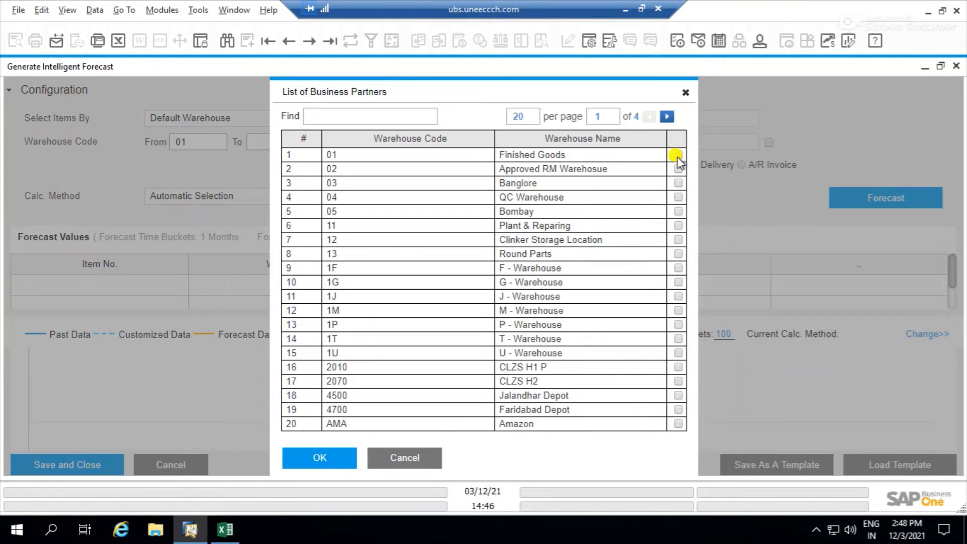
{"action": "left_click", "coordinate": [676, 155]}
{"action": "left_click", "coordinate": [323, 456]}
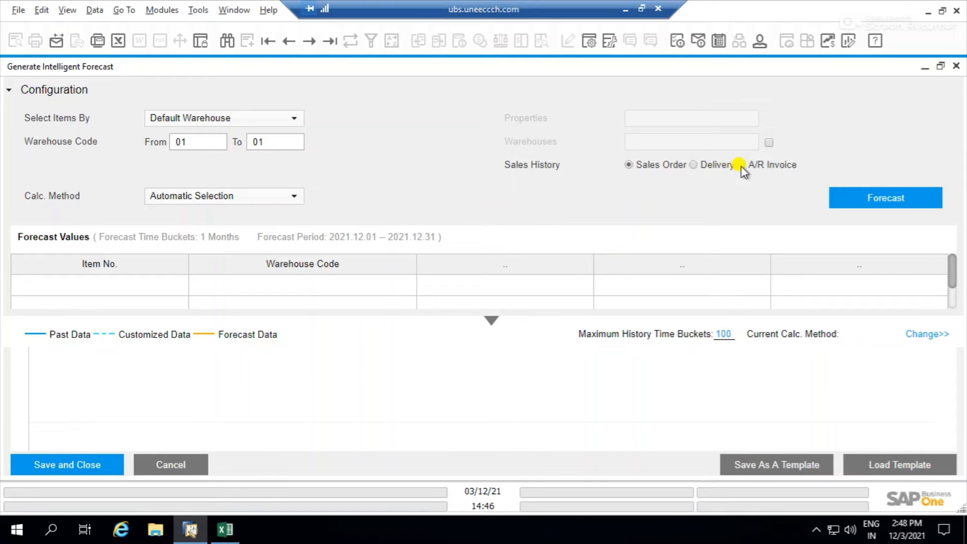
{"action": "left_click", "coordinate": [864, 201]}
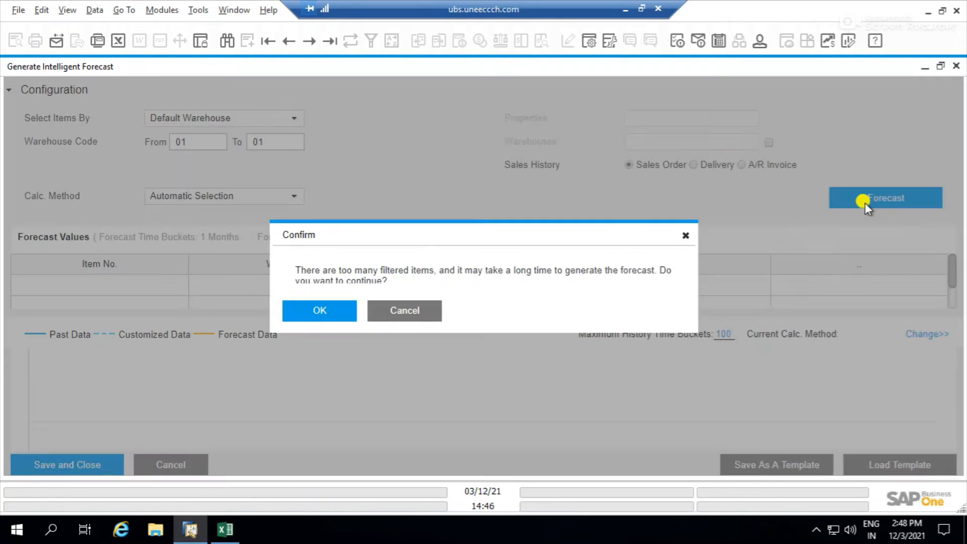
{"action": "left_click", "coordinate": [325, 310]}
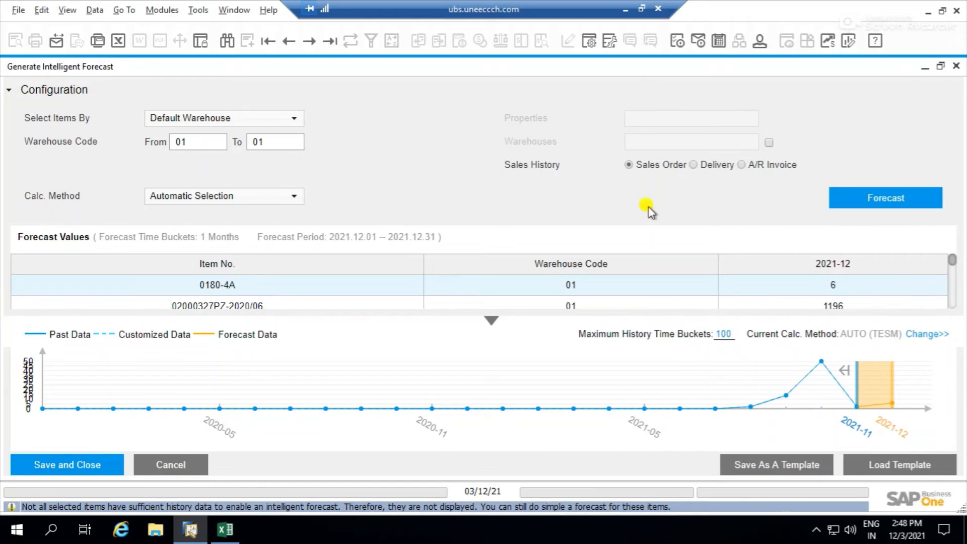
Review the 2021-12 forecast values in the expanded item table, restore the chart and close the intelligent forecast.
{"action": "left_click", "coordinate": [951, 262]}
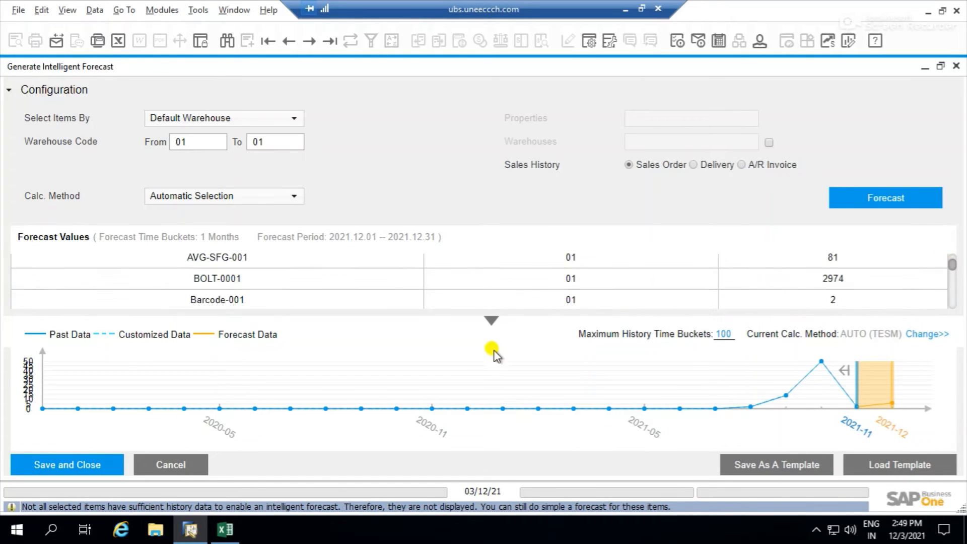
{"action": "left_click", "coordinate": [491, 321]}
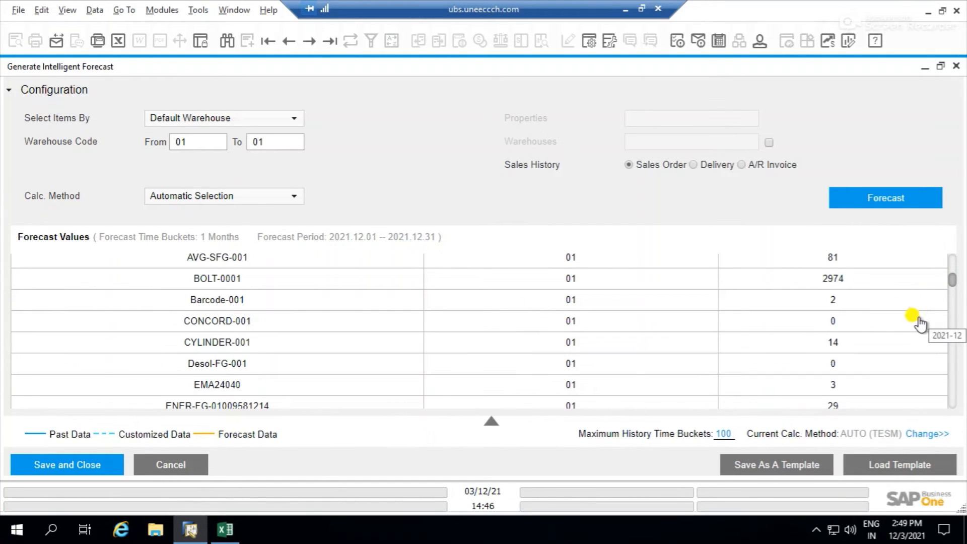
{"action": "scroll", "coordinate": [915, 324], "scroll_direction": "up", "scroll_amount": 5}
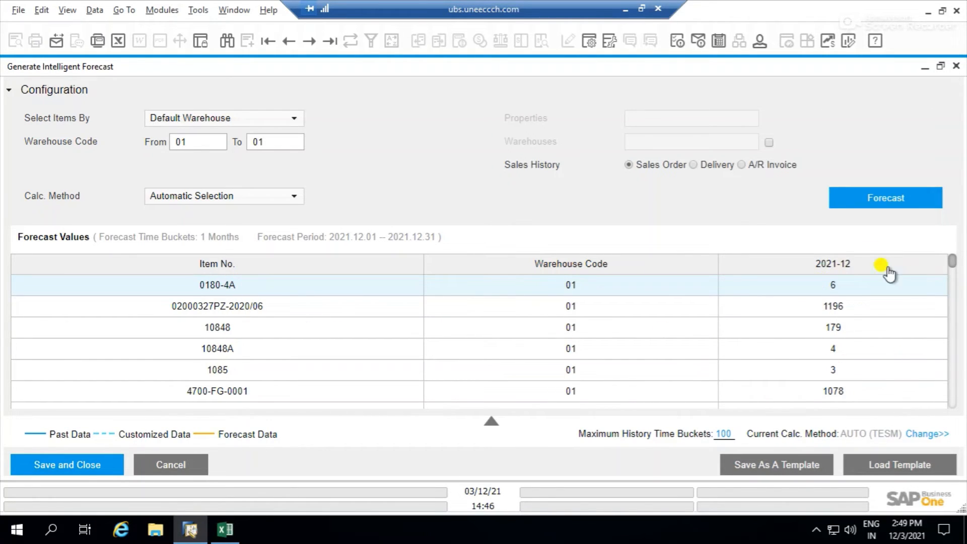
{"action": "left_click_drag", "start_coordinate": [950, 260], "coordinate": [956, 403]}
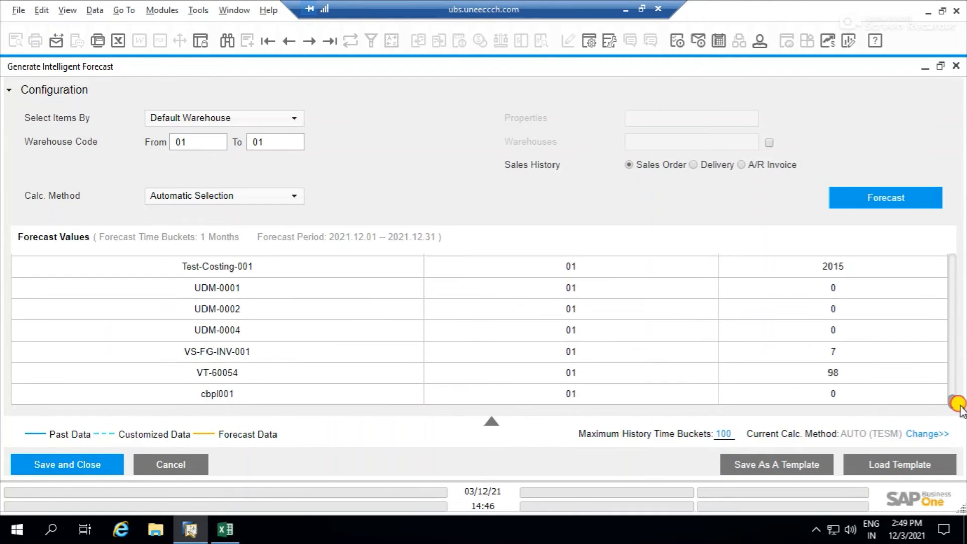
{"action": "left_click", "coordinate": [491, 419]}
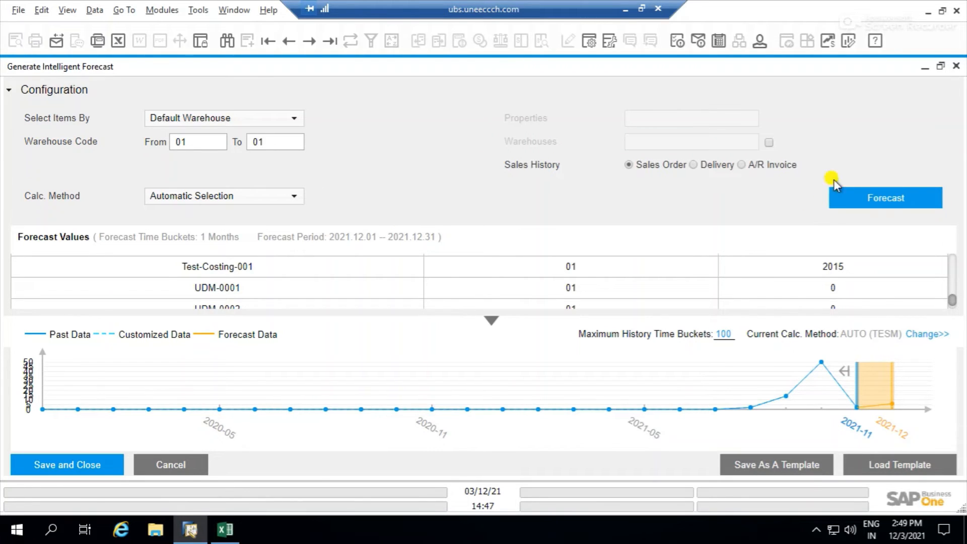
{"action": "left_click", "coordinate": [956, 67]}
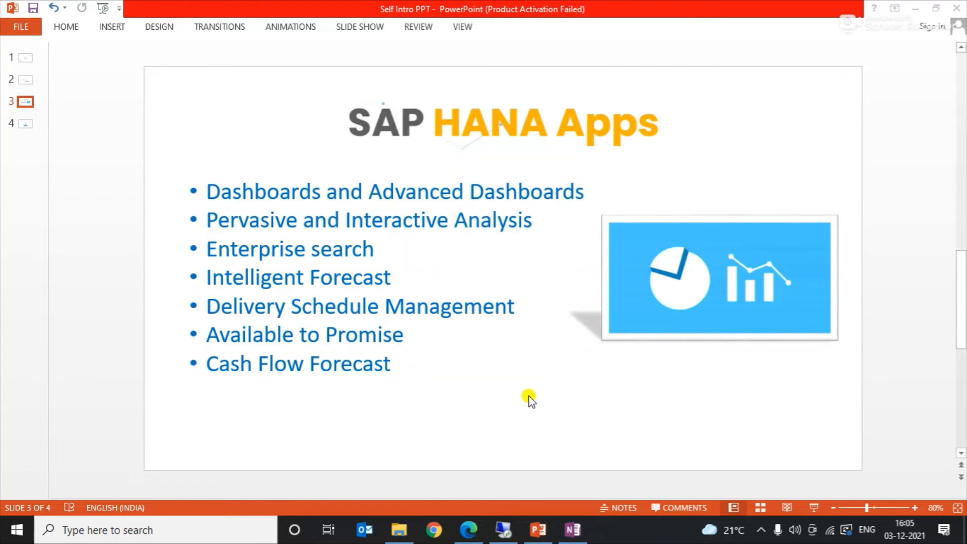
Switch to SAP Business One and look up item C00003 in the Item Master Data.
{"action": "left_click", "coordinate": [501, 530]}
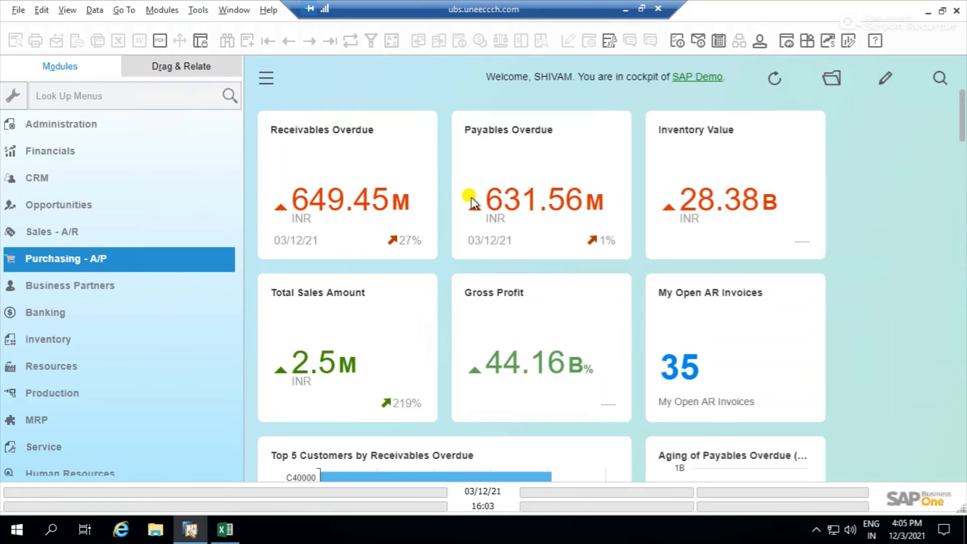
{"action": "left_click", "coordinate": [64, 346]}
{"action": "left_click", "coordinate": [112, 174]}
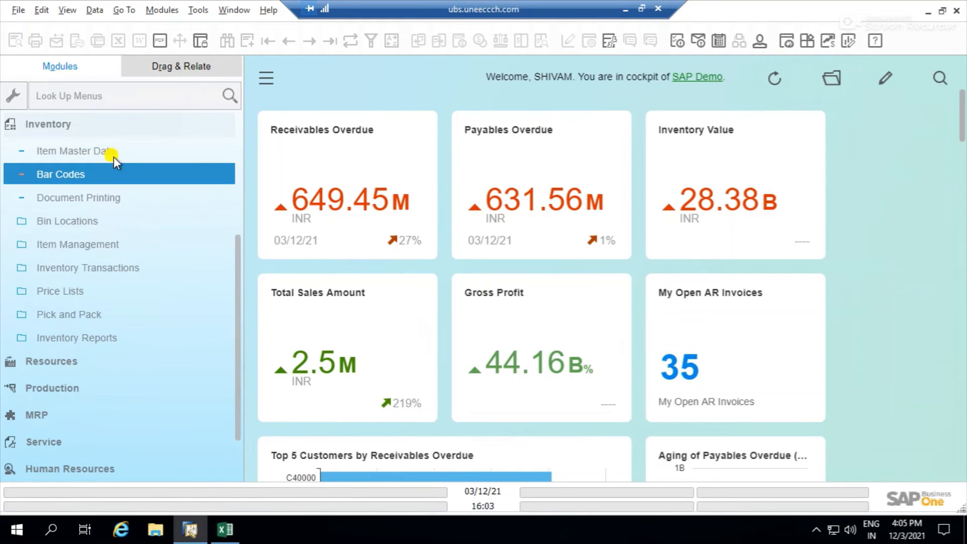
{"action": "left_click", "coordinate": [113, 152]}
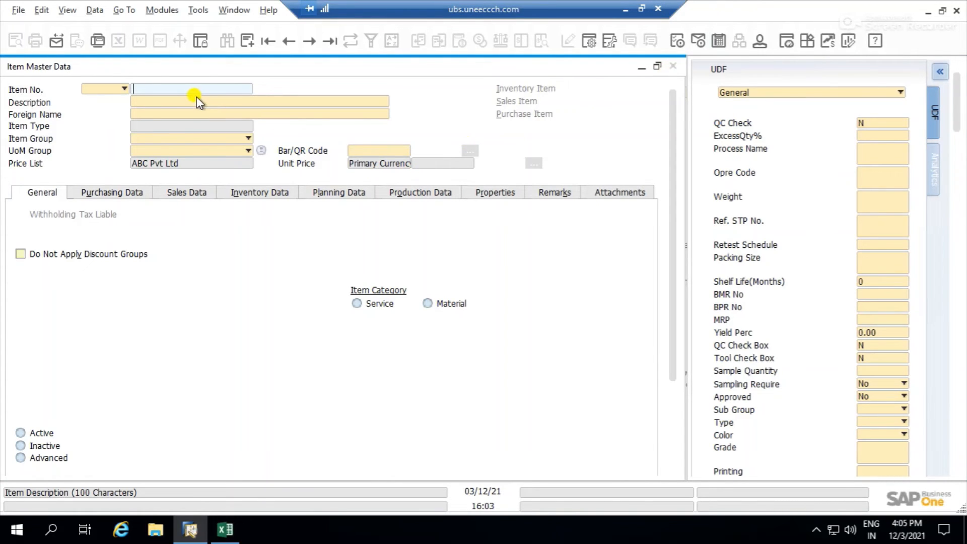
{"action": "type", "text": "C00003"}
{"action": "key", "text": "Return"}
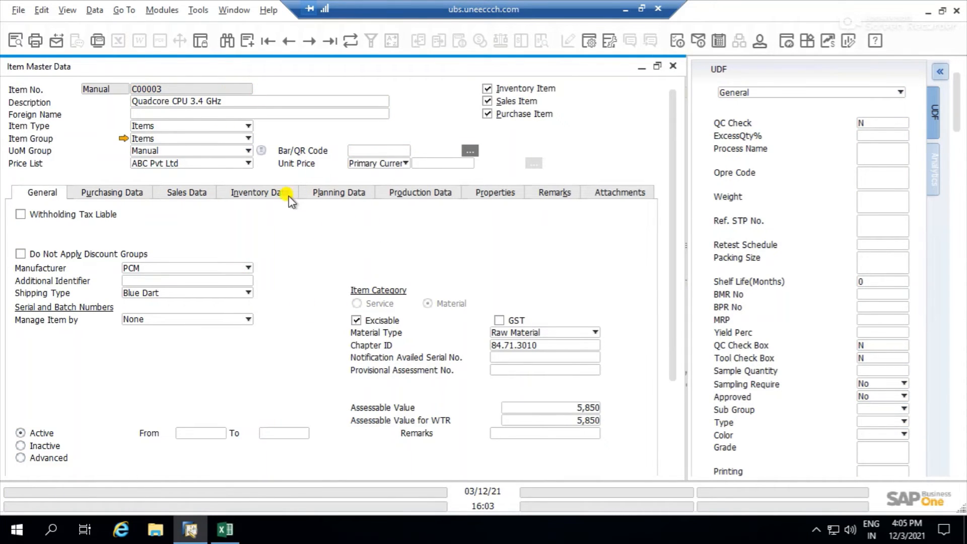
Review item C00003's stock by warehouse and its Available-to-Promise report, and close both windows.
{"action": "left_click", "coordinate": [265, 192]}
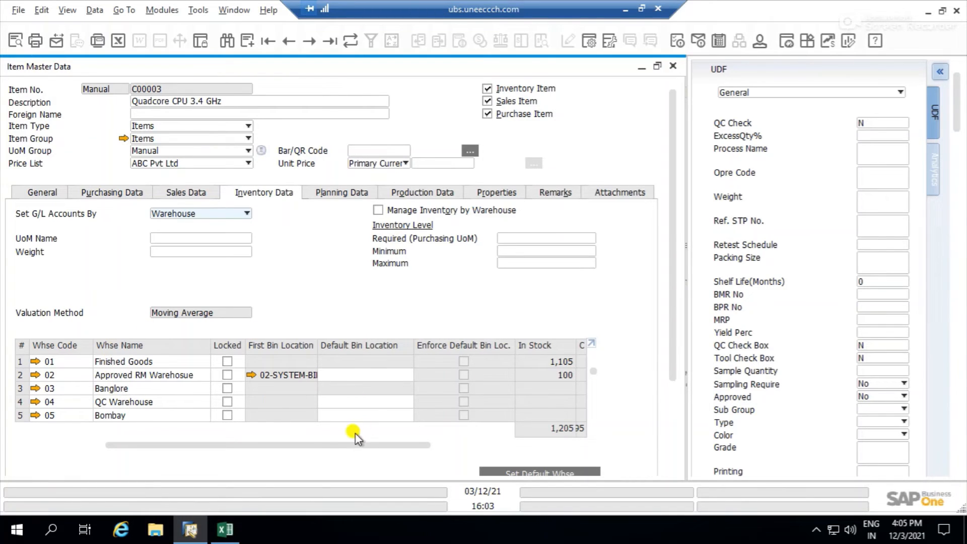
{"action": "mouse_move", "coordinate": [319, 443]}
{"action": "left_mouse_down"}
{"action": "mouse_move", "coordinate": [449, 433]}
{"action": "mouse_move", "coordinate": [259, 442]}
{"action": "mouse_move", "coordinate": [232, 432]}
{"action": "mouse_move", "coordinate": [301, 438]}
{"action": "mouse_move", "coordinate": [485, 416]}
{"action": "left_mouse_up"}
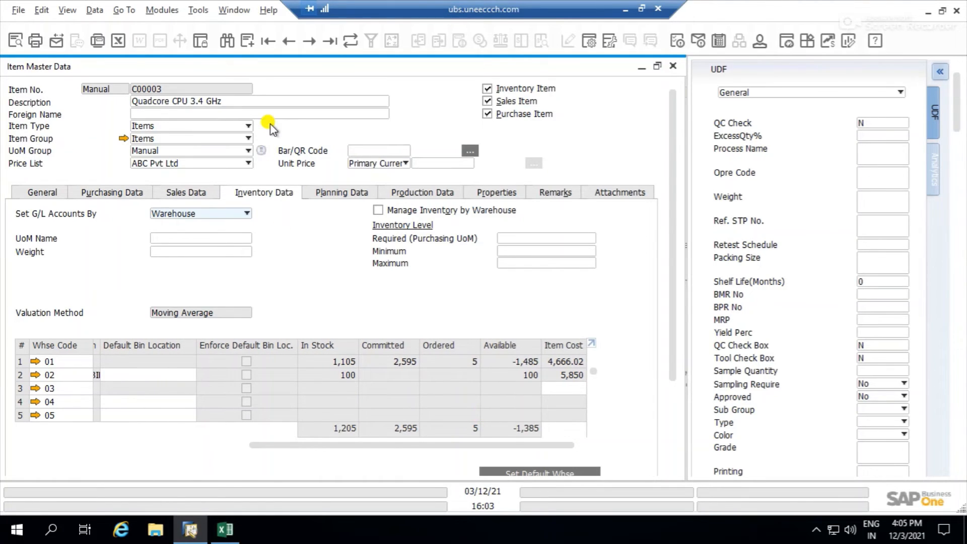
{"action": "right_click", "coordinate": [434, 117]}
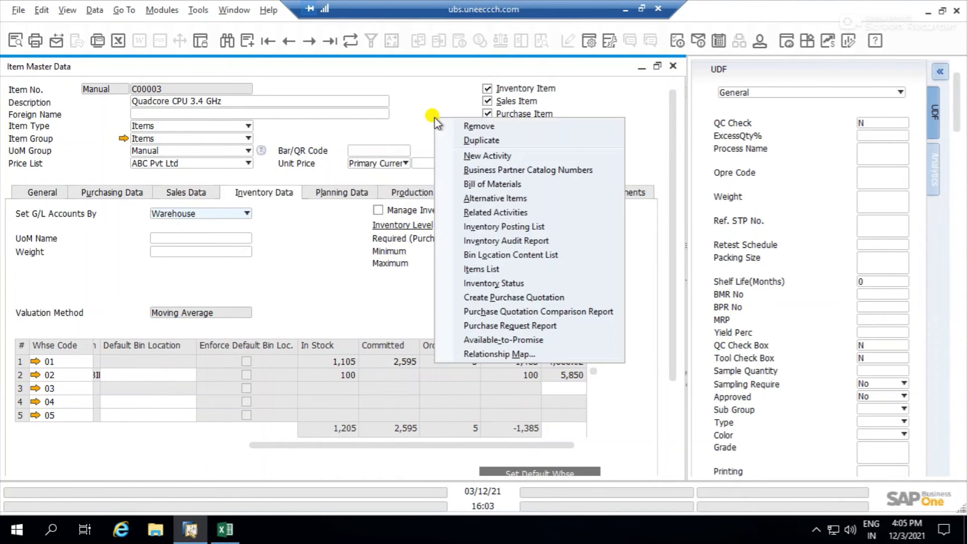
{"action": "left_click", "coordinate": [539, 340]}
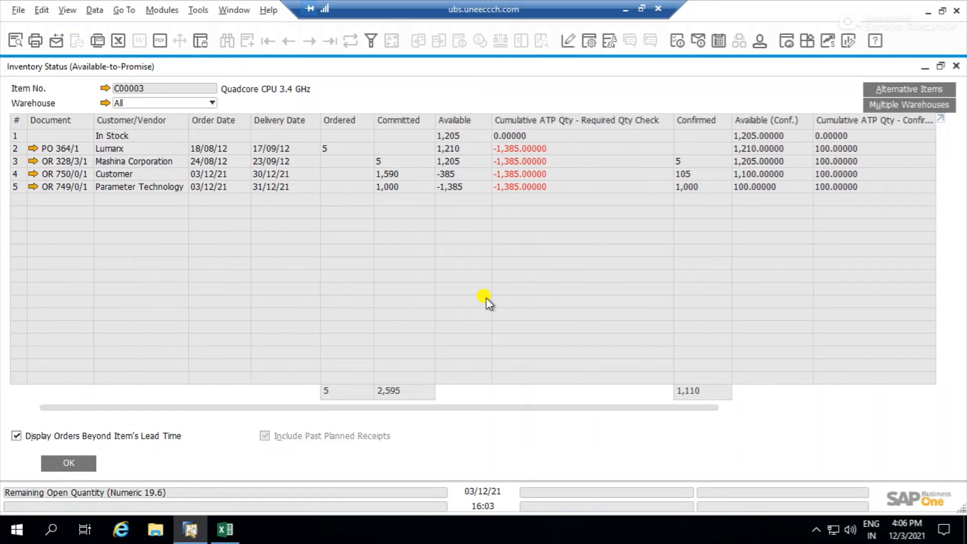
{"action": "left_click", "coordinate": [955, 66]}
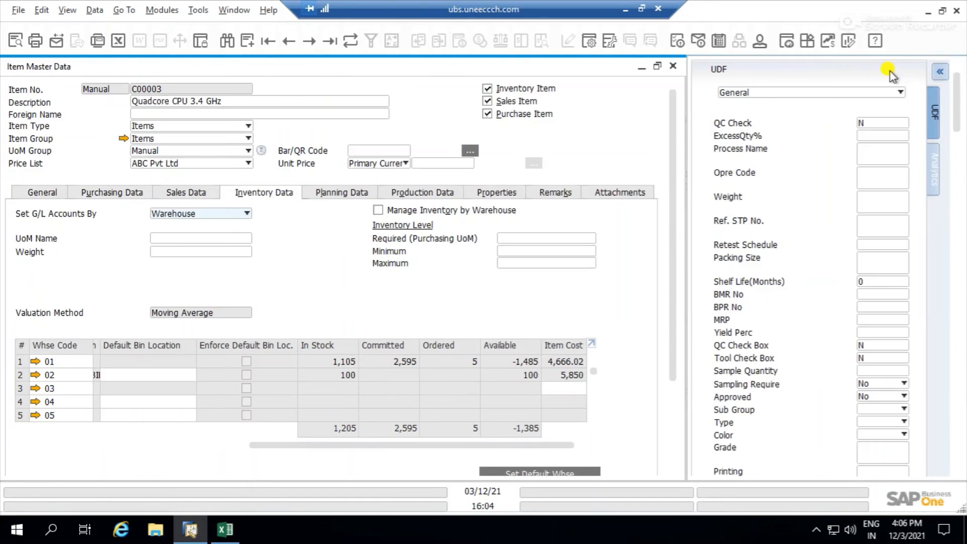
{"action": "left_click", "coordinate": [671, 69]}
Start a new sales order from the CRM module and choose the business partner named Customer as client.
{"action": "left_click", "coordinate": [77, 126]}
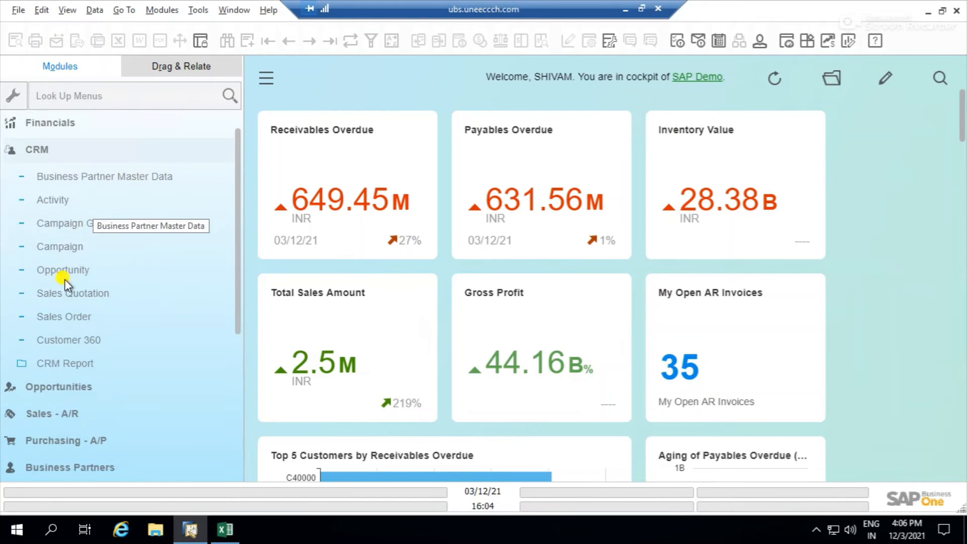
{"action": "left_click", "coordinate": [65, 291]}
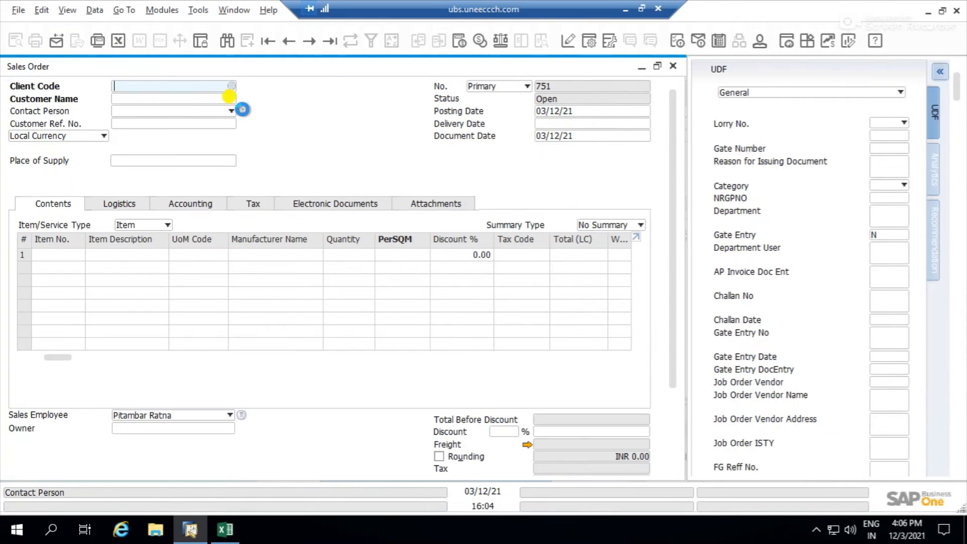
{"action": "key", "text": "Tab"}
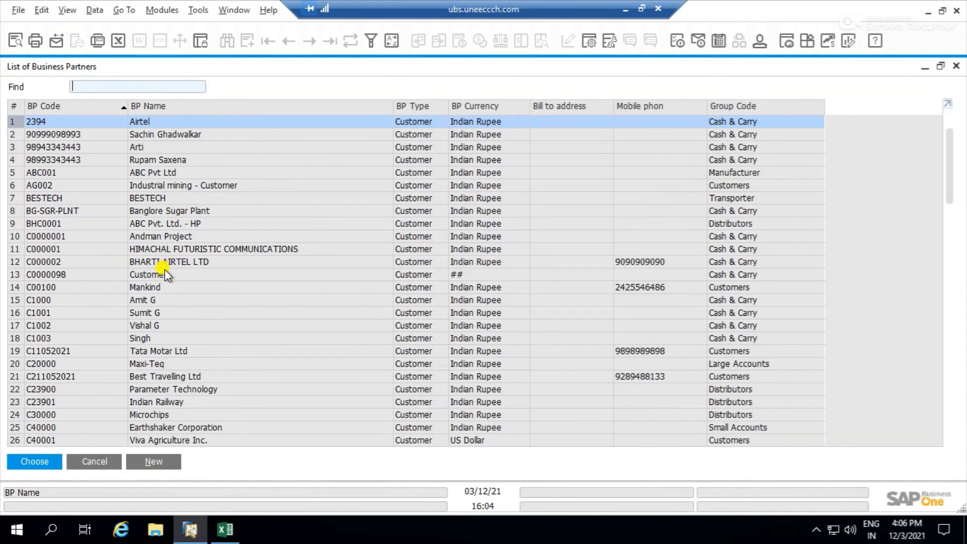
{"action": "left_click", "coordinate": [146, 274]}
{"action": "double_click", "coordinate": [143, 272]}
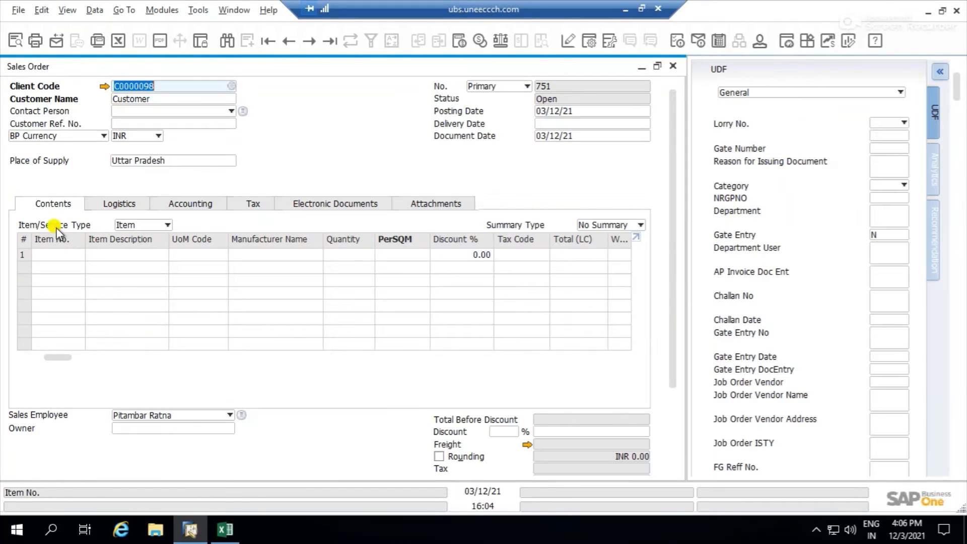
Add item C00003 to the first row of the sales order.
{"action": "left_click", "coordinate": [57, 254]}
{"action": "type", "text": "C00003"}
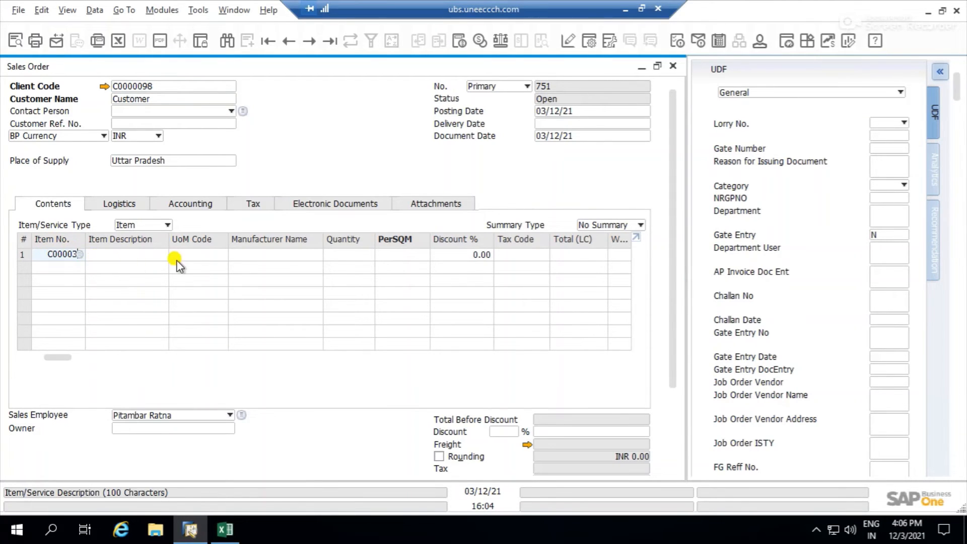
{"action": "key", "text": "Tab"}
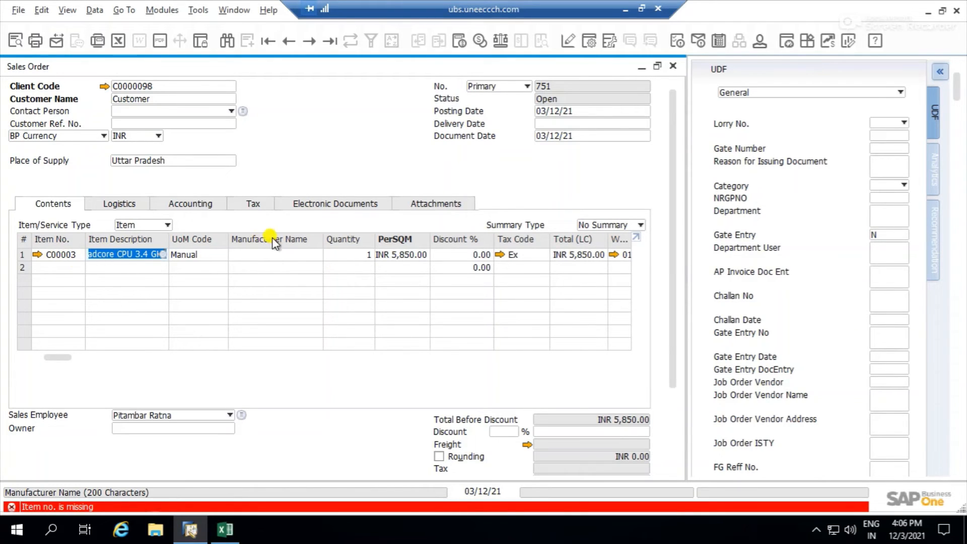
{"action": "left_click", "coordinate": [235, 254]}
Review the Available-to-Promise report for the sales order's C00003 row and close the order without saving.
{"action": "right_click", "coordinate": [73, 257]}
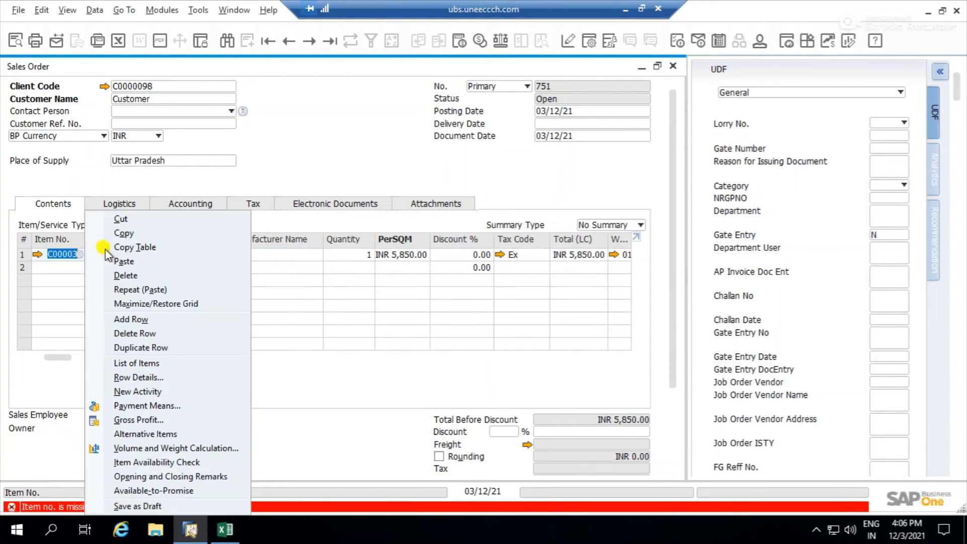
{"action": "left_click", "coordinate": [194, 490]}
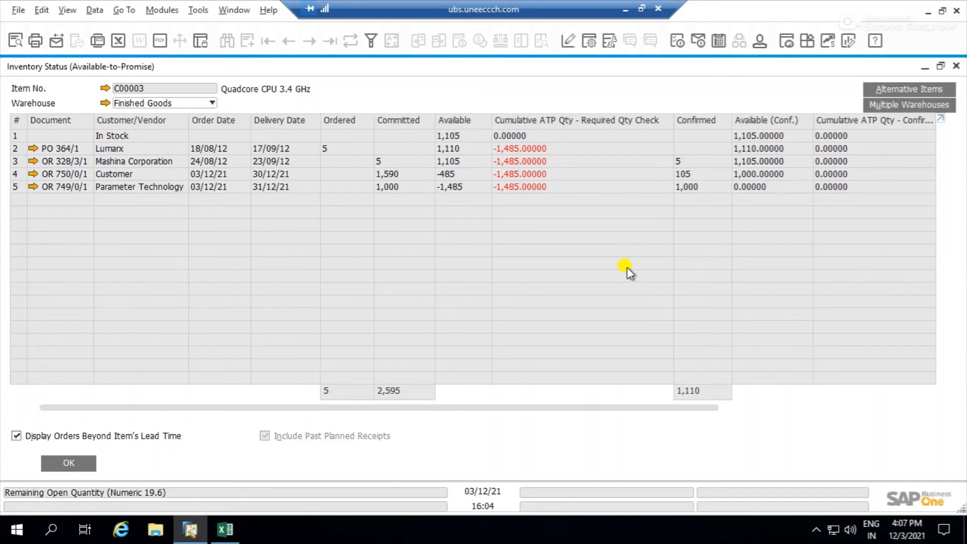
{"action": "left_click", "coordinate": [69, 462]}
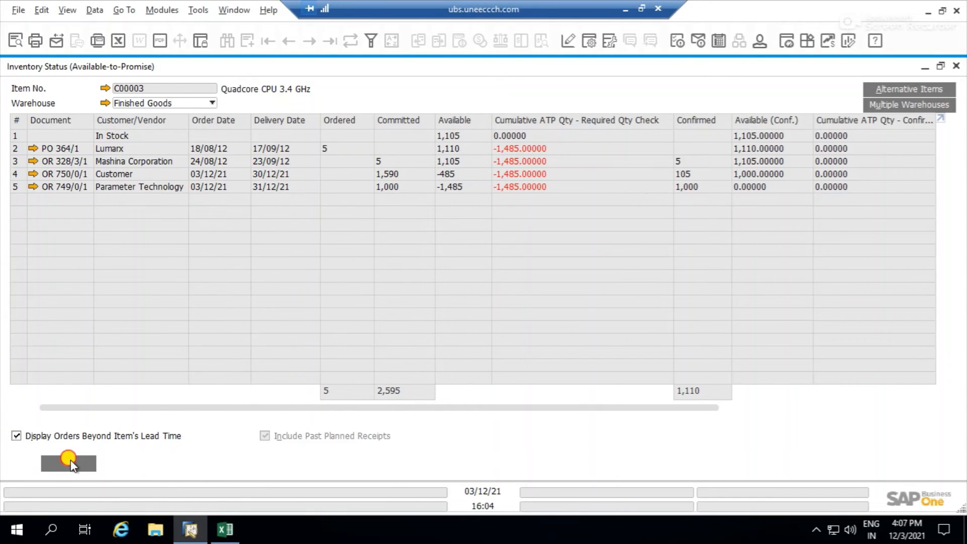
{"action": "left_click", "coordinate": [673, 66]}
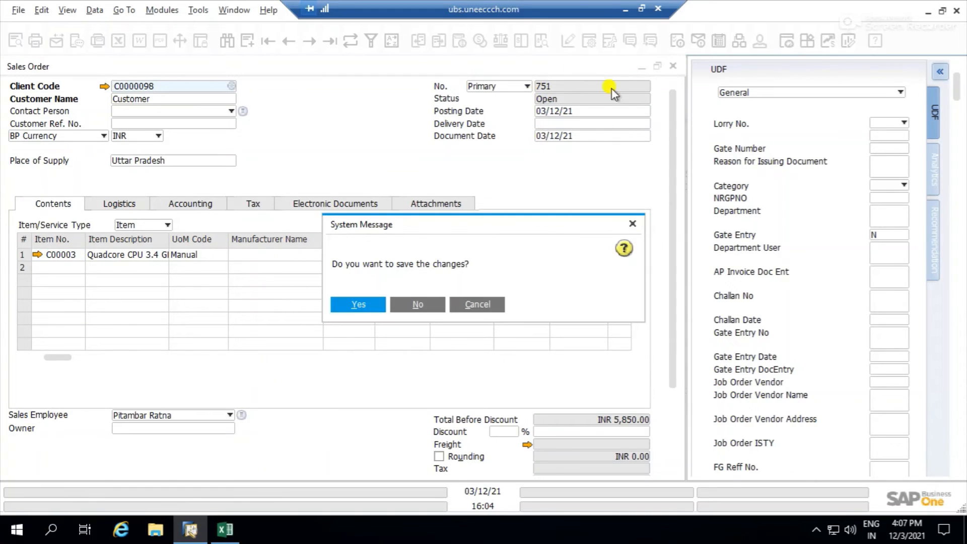
{"action": "left_click", "coordinate": [418, 304]}
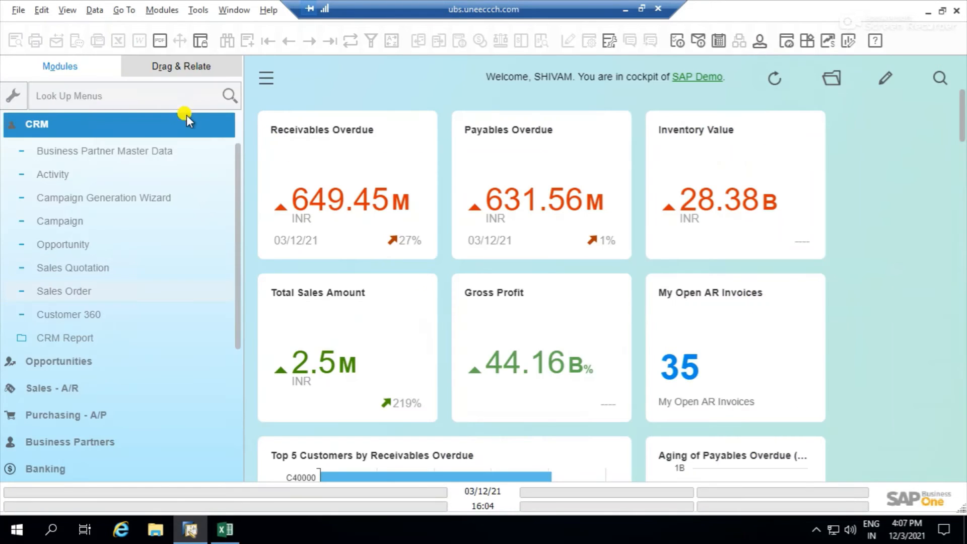
Collapse the CRM module, open the Available-to-Promise Check and maximize its window.
{"action": "left_click", "coordinate": [184, 123]}
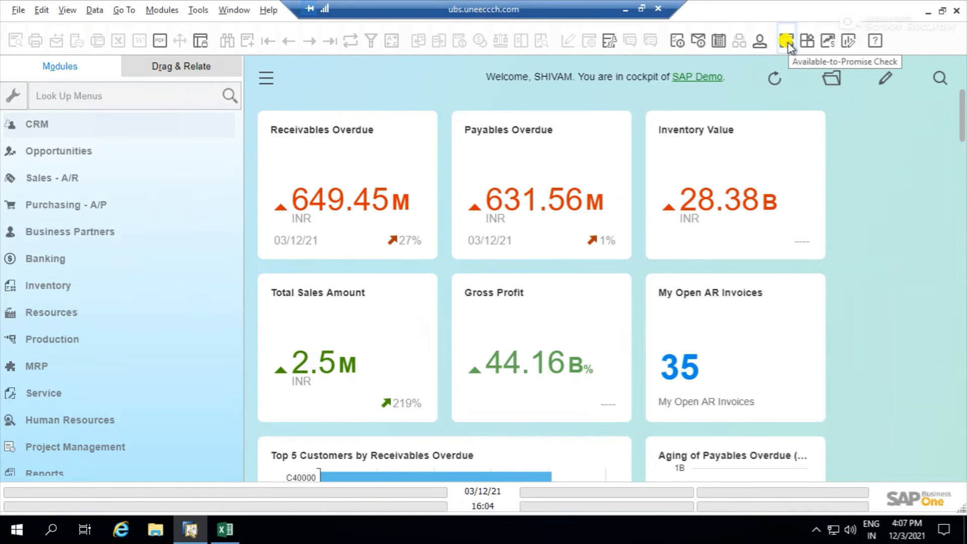
{"action": "left_click", "coordinate": [786, 40]}
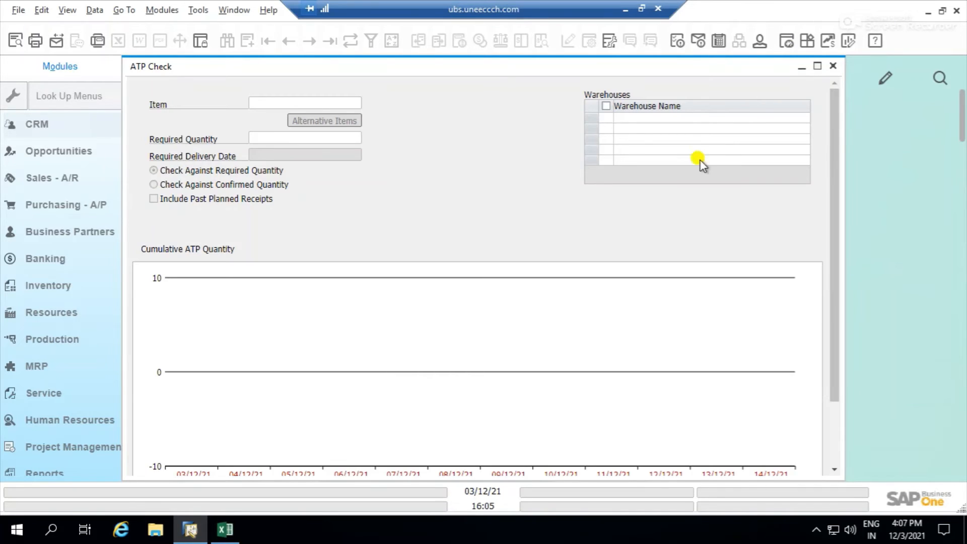
{"action": "left_click", "coordinate": [337, 103]}
{"action": "left_click", "coordinate": [817, 66]}
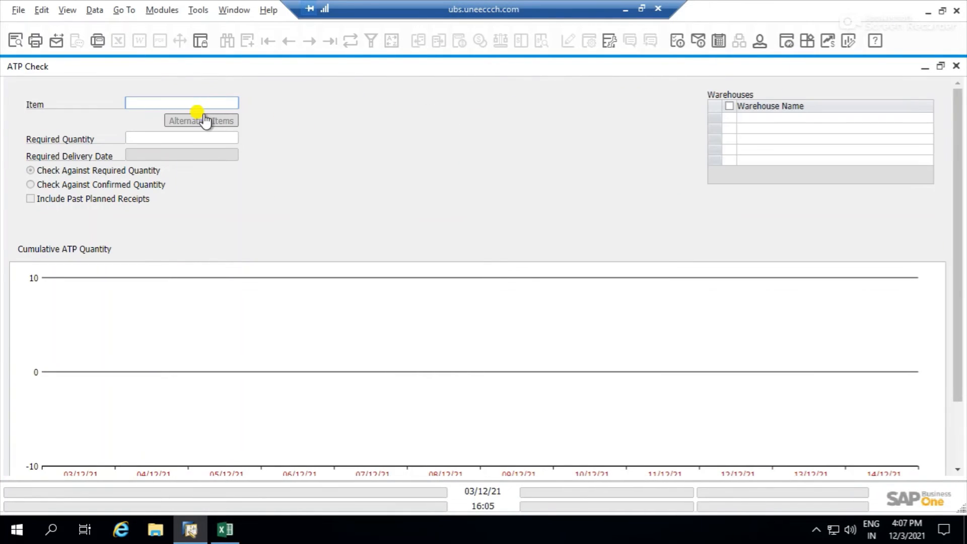
{"action": "type", "text": "C000001 - Chilly Chicken0"}
{"action": "key", "text": "Return"}
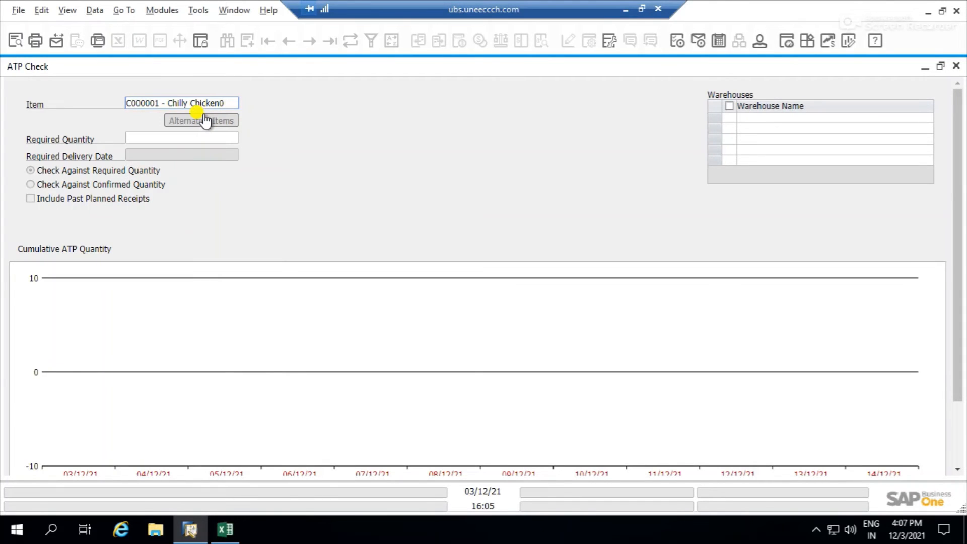
{"action": "type", "text": "3"}
{"action": "key", "text": "BackSpace"}
{"action": "key", "text": "BackSpace"}
{"action": "key", "text": "BackSpace"}
{"action": "key", "text": "BackSpace"}
{"action": "key", "text": "BackSpace"}
{"action": "key", "text": "BackSpace"}
{"action": "key", "text": "BackSpace"}
{"action": "key", "text": "BackSpace"}
{"action": "key", "text": "BackSpace"}
{"action": "key", "text": "BackSpace"}
{"action": "key", "text": "BackSpace"}
{"action": "key", "text": "BackSpace"}
{"action": "key", "text": "BackSpace"}
{"action": "key", "text": "BackSpace"}
{"action": "key", "text": "BackSpace"}
{"action": "key", "text": "BackSpace"}
{"action": "key", "text": "BackSpace"}
{"action": "key", "text": "BackSpace"}
{"action": "key", "text": "BackSpace"}
{"action": "key", "text": "BackSpace"}
{"action": "type", "text": "0003"}
{"action": "key", "text": "BackSpace"}
{"action": "key", "text": "BackSpace"}
{"action": "key", "text": "BackSpace"}
{"action": "key", "text": "BackSpace"}
{"action": "key", "text": "BackSpace"}
{"action": "key", "text": "BackSpace"}
{"action": "key", "text": "BackSpace"}
{"action": "key", "text": "BackSpace"}
{"action": "key", "text": "BackSpace"}
{"action": "key", "text": "BackSpace"}
{"action": "key", "text": "BackSpace"}
{"action": "key", "text": "BackSpace"}
{"action": "key", "text": "BackSpace"}
{"action": "key", "text": "BackSpace"}
{"action": "key", "text": "BackSpace"}
{"action": "key", "text": "BackSpace"}
{"action": "key", "text": "BackSpace"}
{"action": "key", "text": "BackSpace"}
{"action": "key", "text": "BackSpace"}
{"action": "key", "text": "BackSpace"}
Run the ATP check for item C00003 across all warehouses and view its cumulative quantity against required quantity.
{"action": "type", "text": "C00003"}
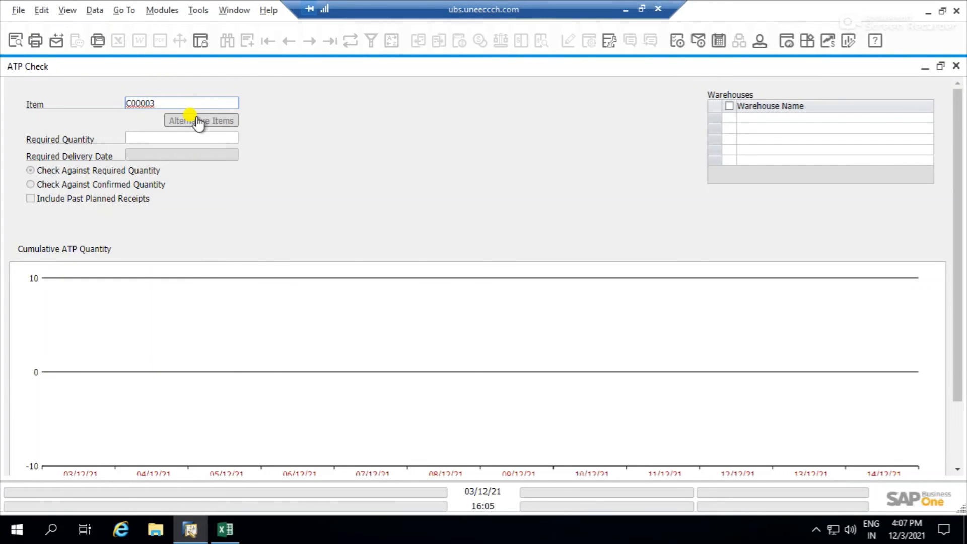
{"action": "key", "text": "Tab"}
{"action": "key", "text": "Tab"}
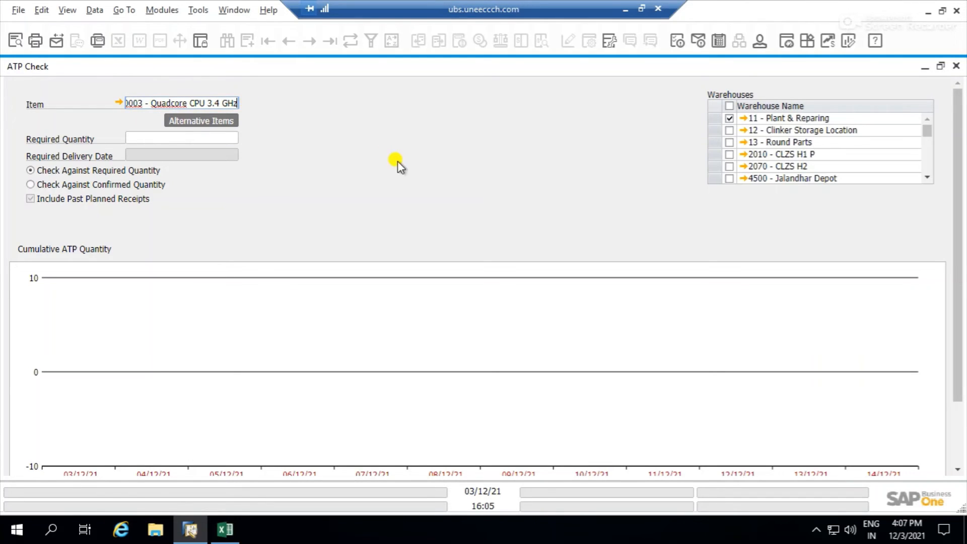
{"action": "left_click", "coordinate": [730, 106]}
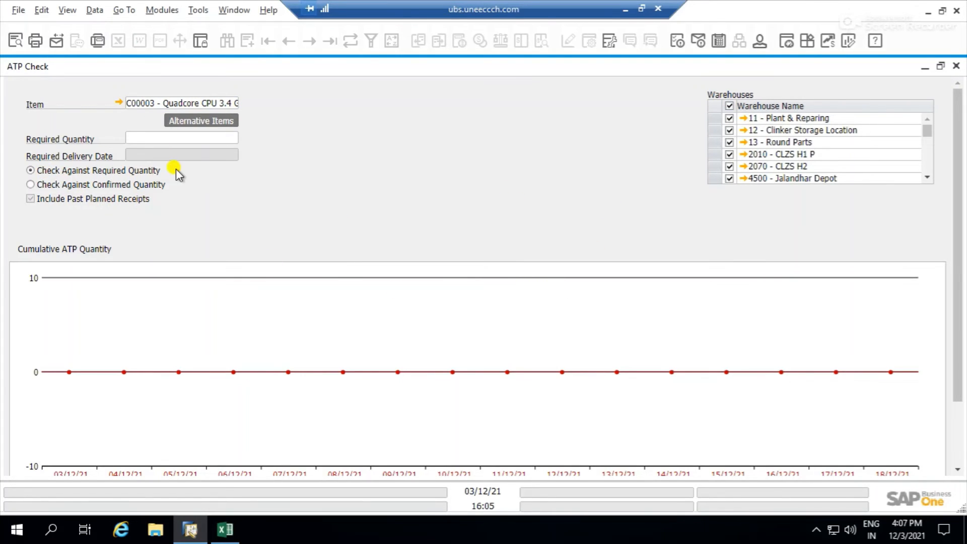
{"action": "scroll", "coordinate": [625, 347], "scroll_direction": "down", "scroll_amount": 3}
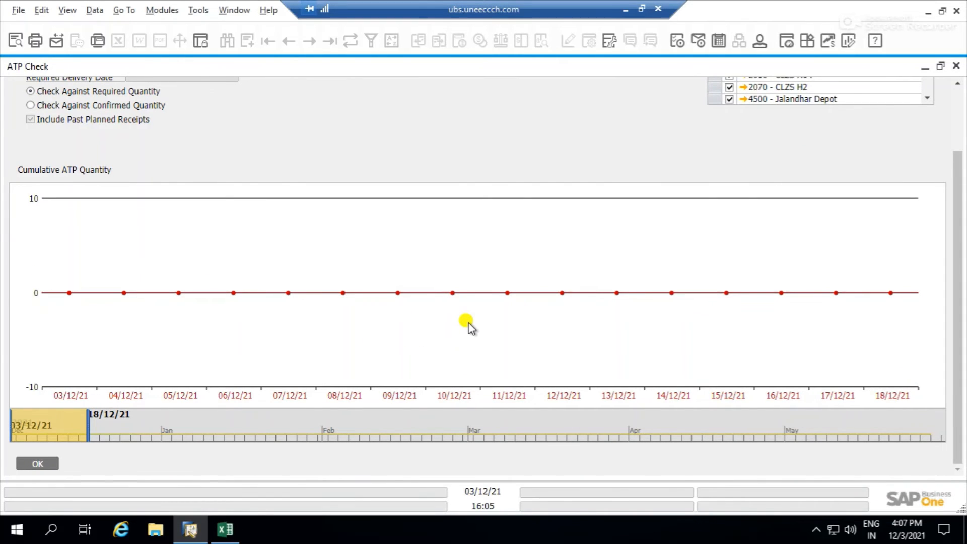
{"action": "scroll", "coordinate": [471, 328], "scroll_direction": "up", "scroll_amount": 3}
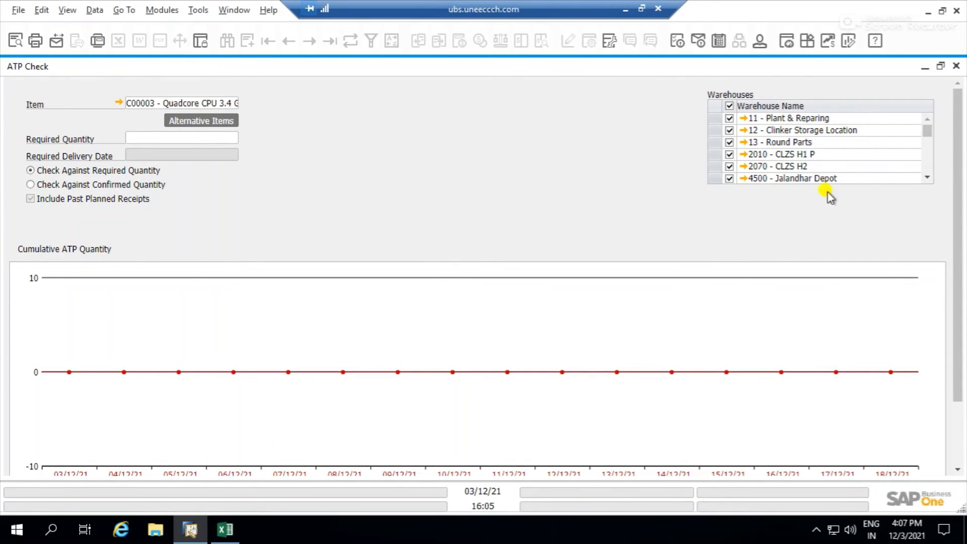
{"action": "scroll", "coordinate": [899, 244], "scroll_direction": "down", "scroll_amount": 3}
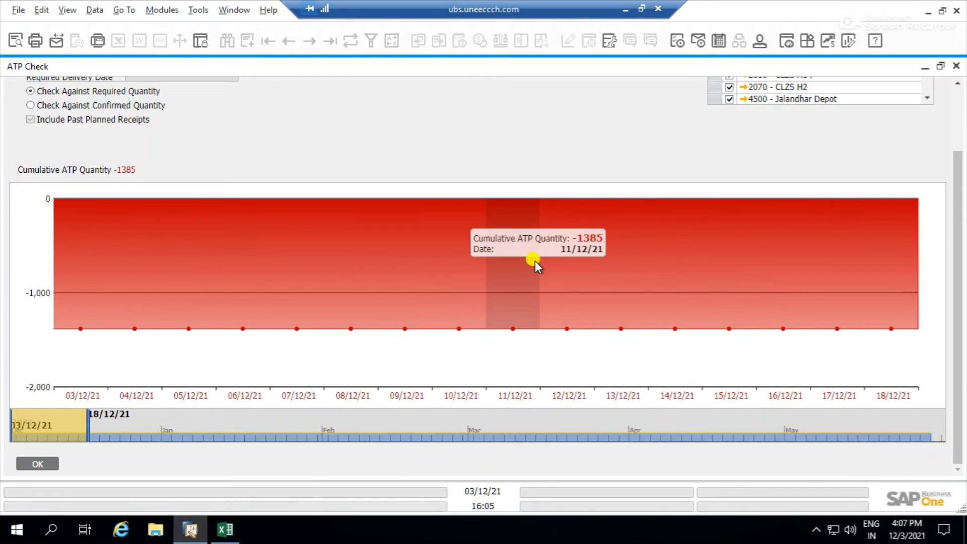
Check the cumulative ATP quantity against the confirmed quantity, inspect the daily chart values and close the ATP check.
{"action": "left_click", "coordinate": [136, 108]}
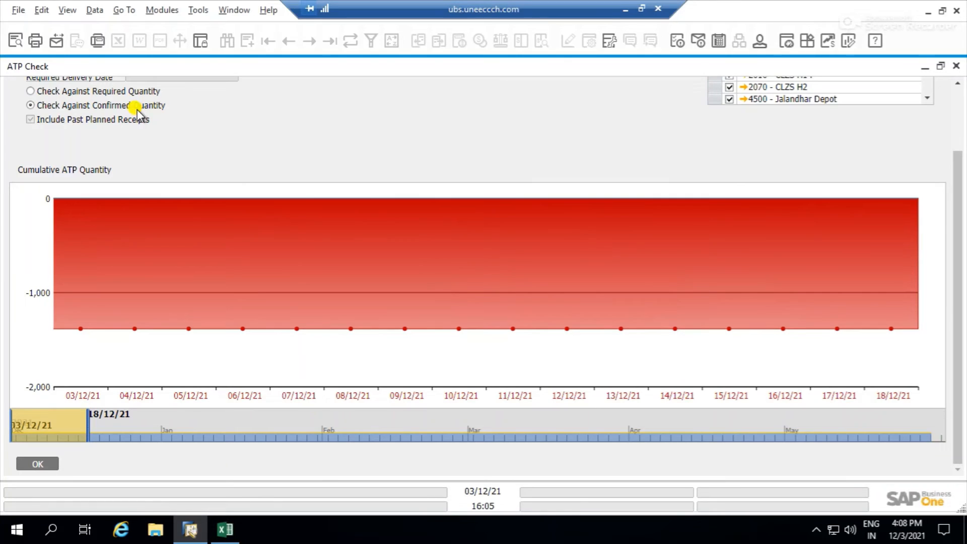
{"action": "mouse_move", "coordinate": [441, 248]}
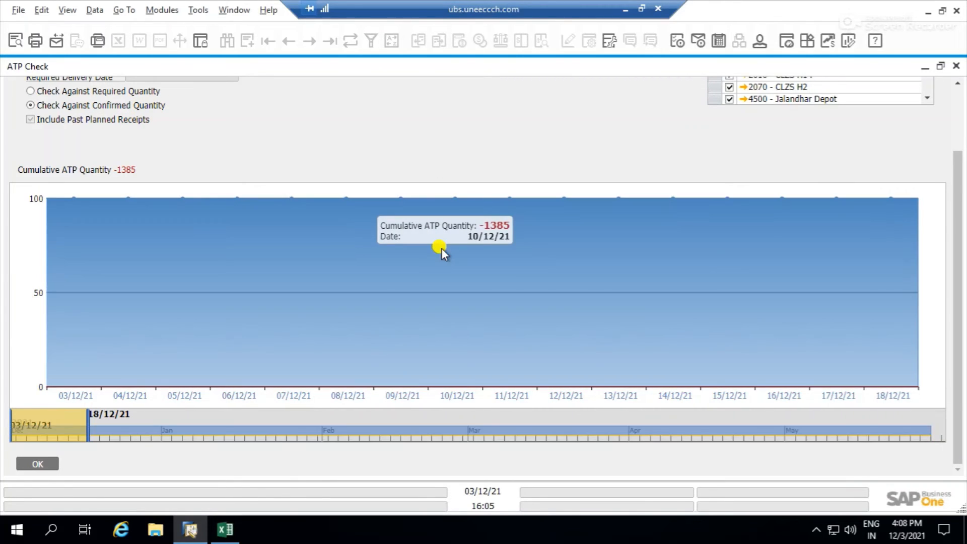
{"action": "mouse_move", "coordinate": [368, 330]}
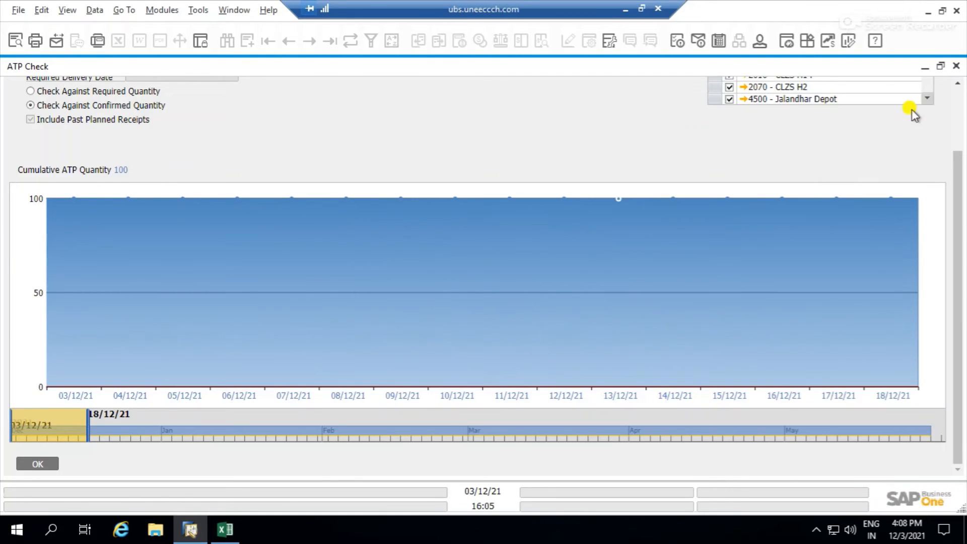
{"action": "scroll", "coordinate": [901, 105], "scroll_direction": "up", "scroll_amount": 2}
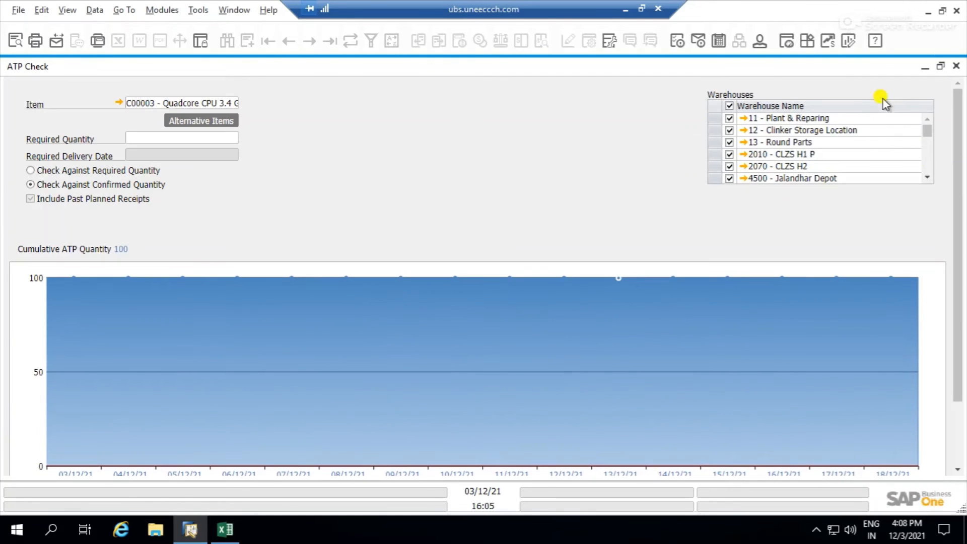
{"action": "left_click", "coordinate": [956, 66]}
{"action": "scroll", "coordinate": [125, 210], "scroll_direction": "up", "scroll_amount": 2}
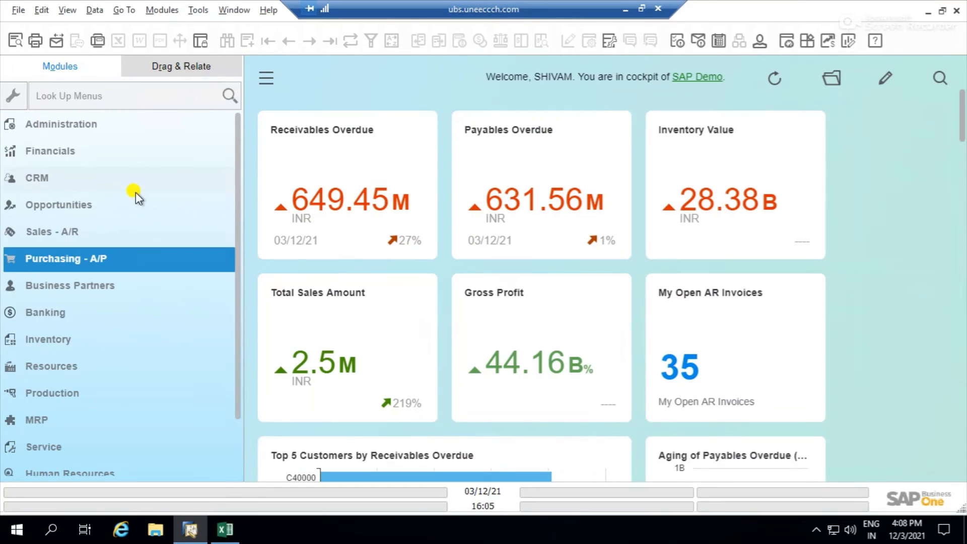
Start a new purchase order from the Purchasing - A/P module with New Supplier as the vendor.
{"action": "left_click", "coordinate": [85, 259]}
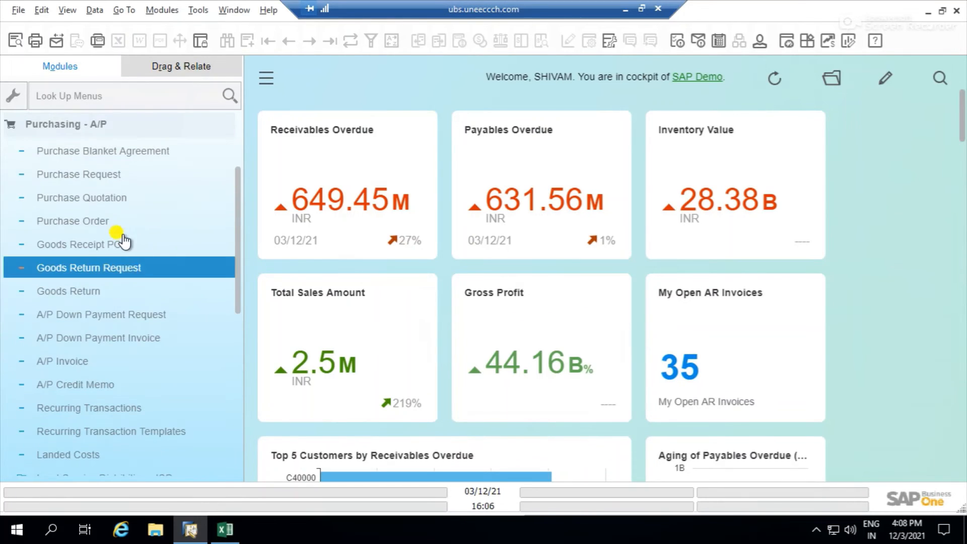
{"action": "left_click", "coordinate": [94, 221]}
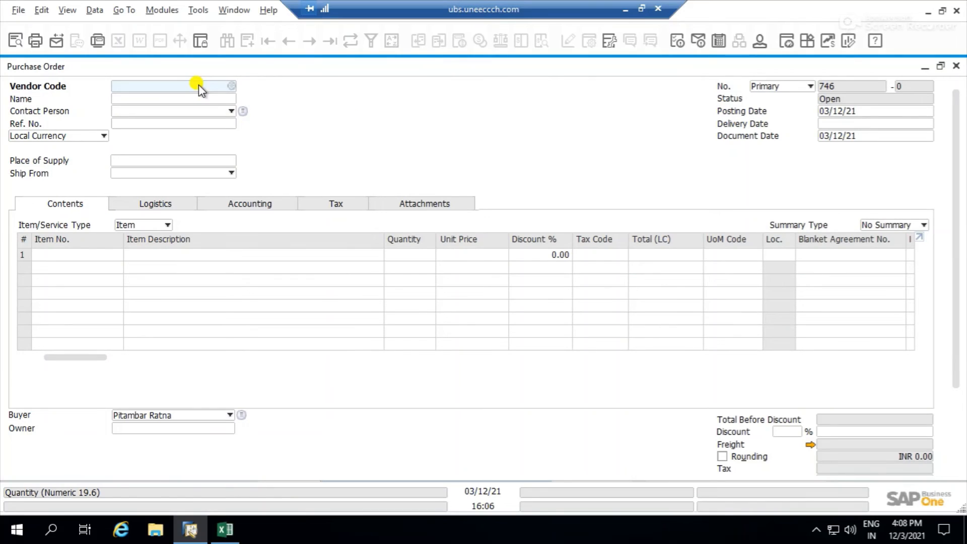
{"action": "left_click", "coordinate": [199, 85]}
{"action": "key", "text": "Tab"}
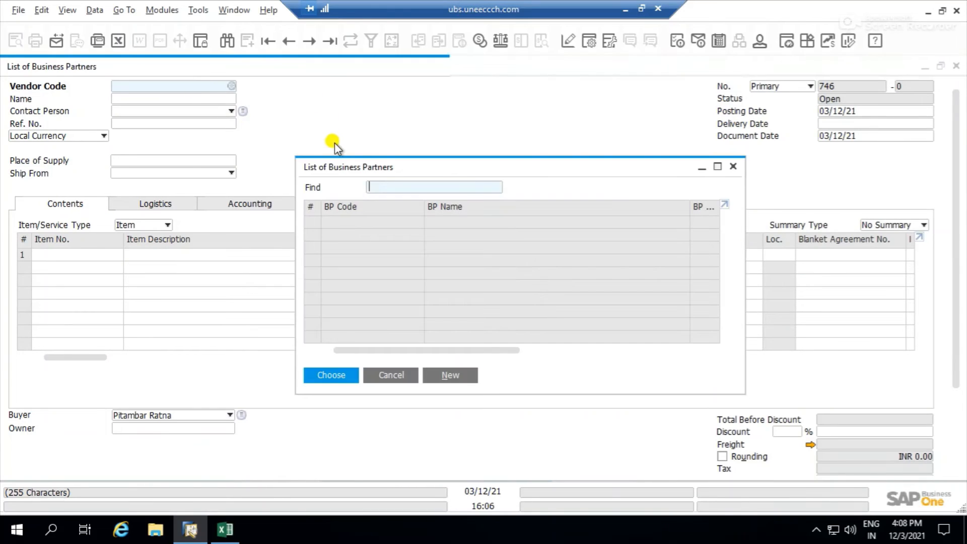
{"action": "double_click", "coordinate": [158, 262]}
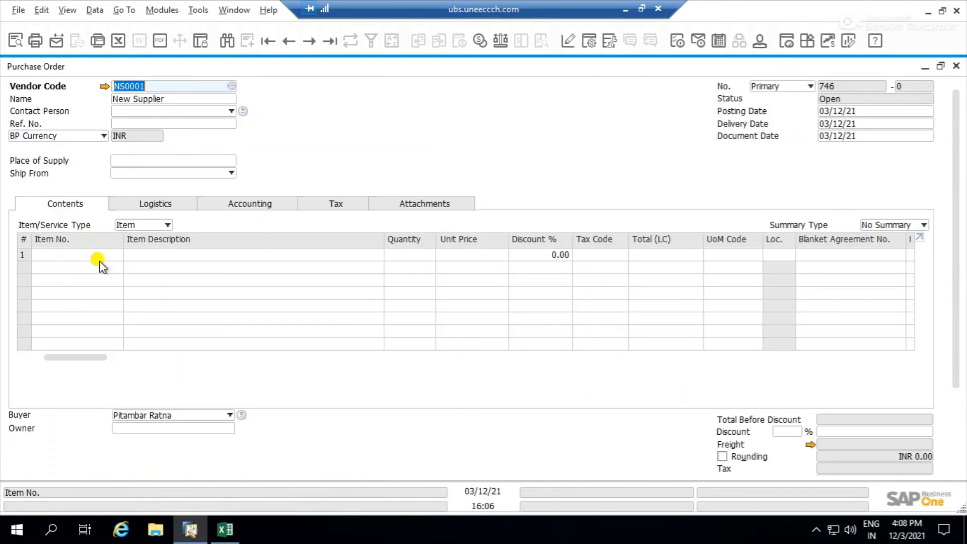
Add item C00003 to the first line, check its proposed quantity, and close the purchase order without saving.
{"action": "left_click", "coordinate": [65, 255]}
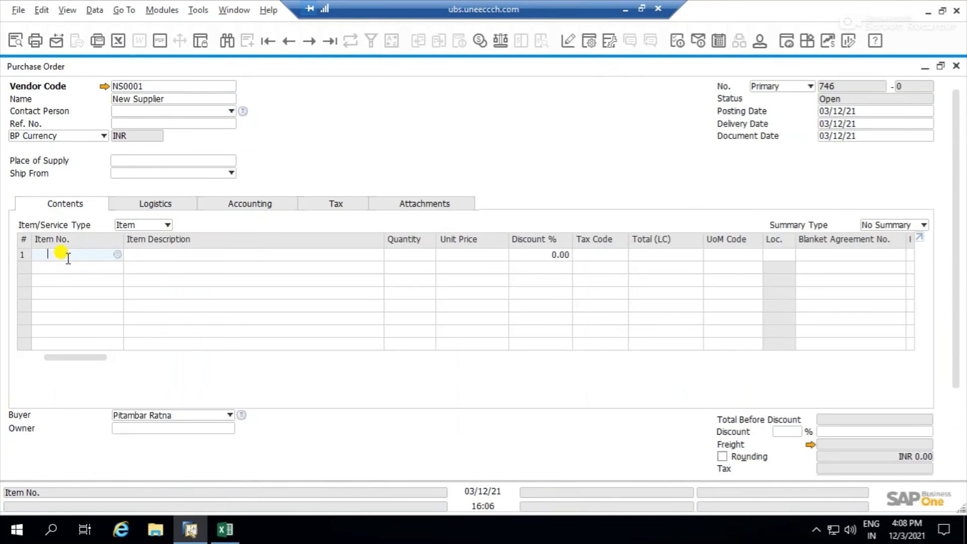
{"action": "type", "text": "C00003"}
{"action": "key", "text": "Tab"}
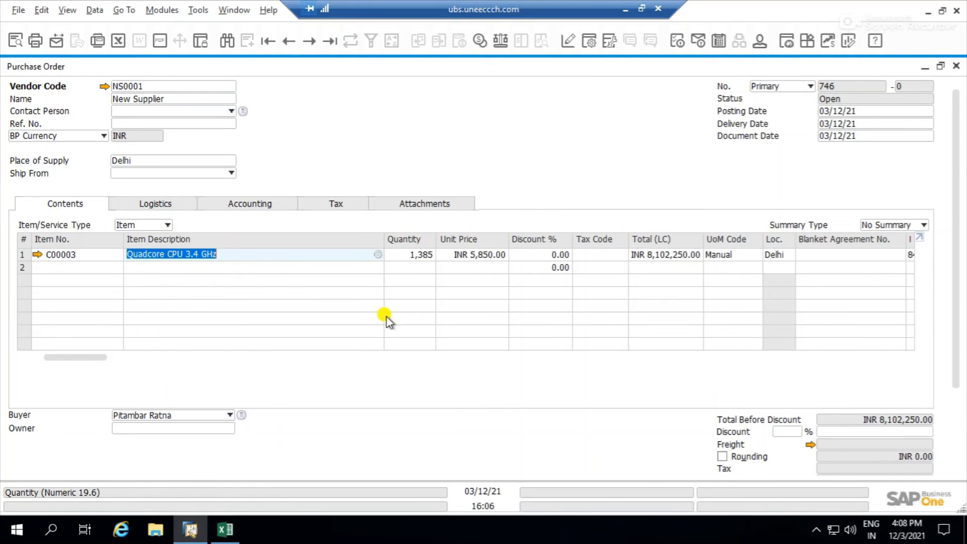
{"action": "left_click", "coordinate": [397, 256]}
{"action": "key", "text": "Tab"}
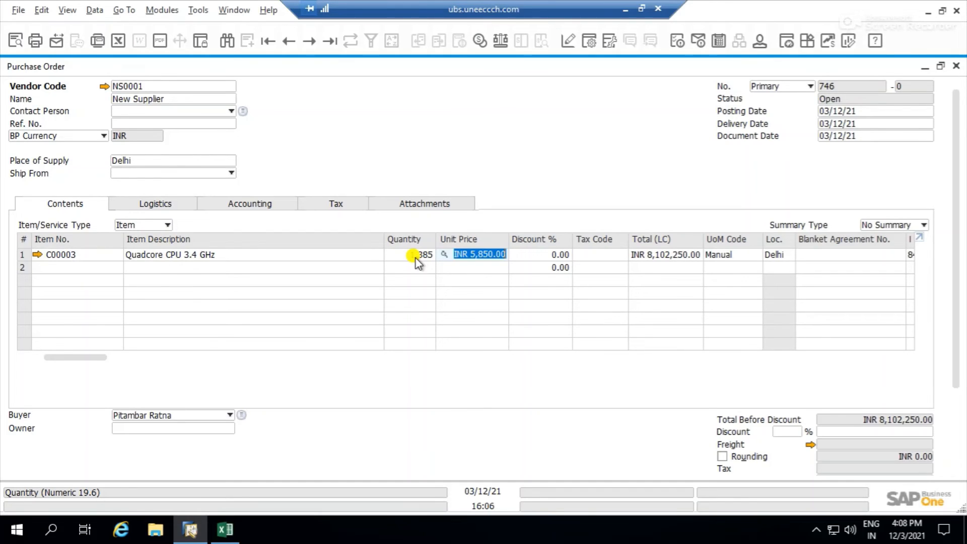
{"action": "left_click", "coordinate": [416, 258]}
{"action": "key", "text": "Tab"}
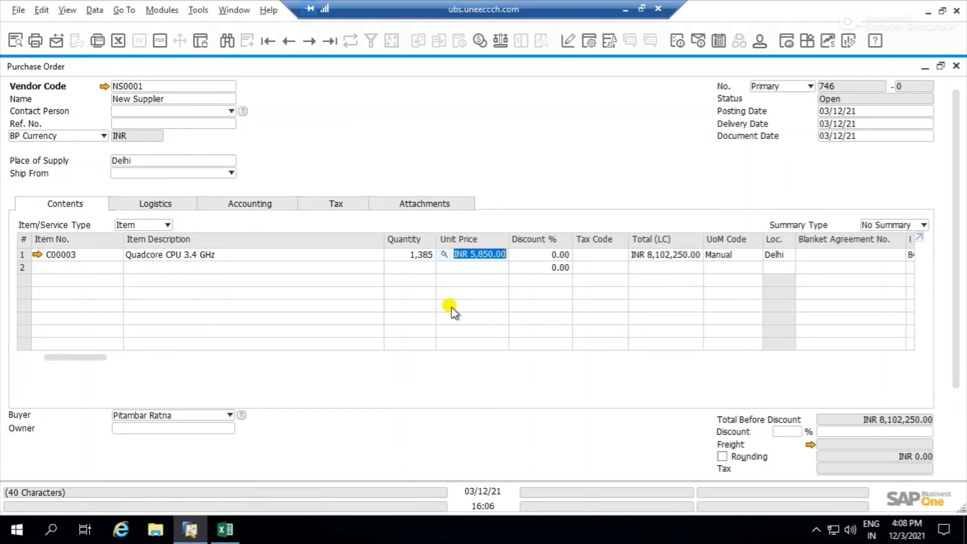
{"action": "left_click", "coordinate": [956, 66]}
{"action": "left_click", "coordinate": [421, 305]}
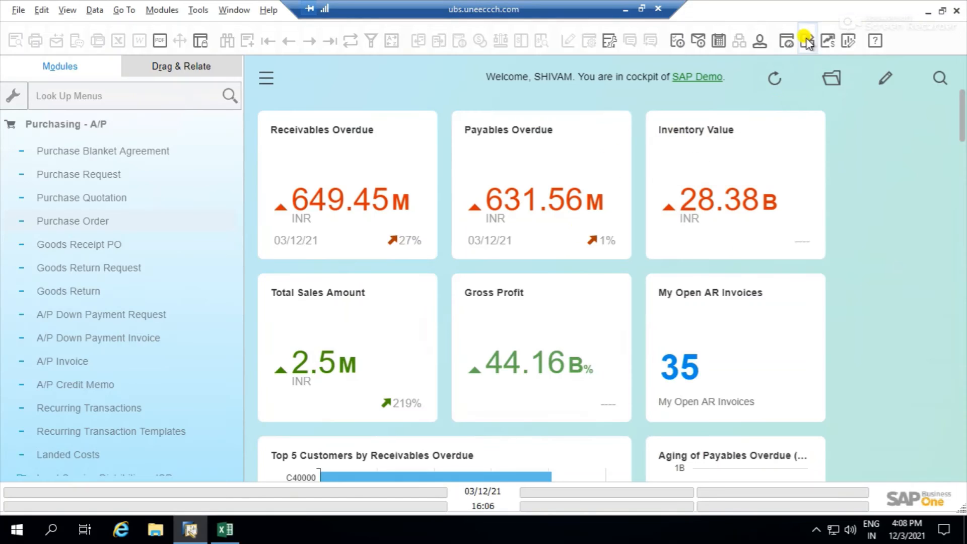
Open Delivery Schedule Management and list the documents for item C00003 in warehouse 01 - Finished Goods.
{"action": "left_click", "coordinate": [806, 40]}
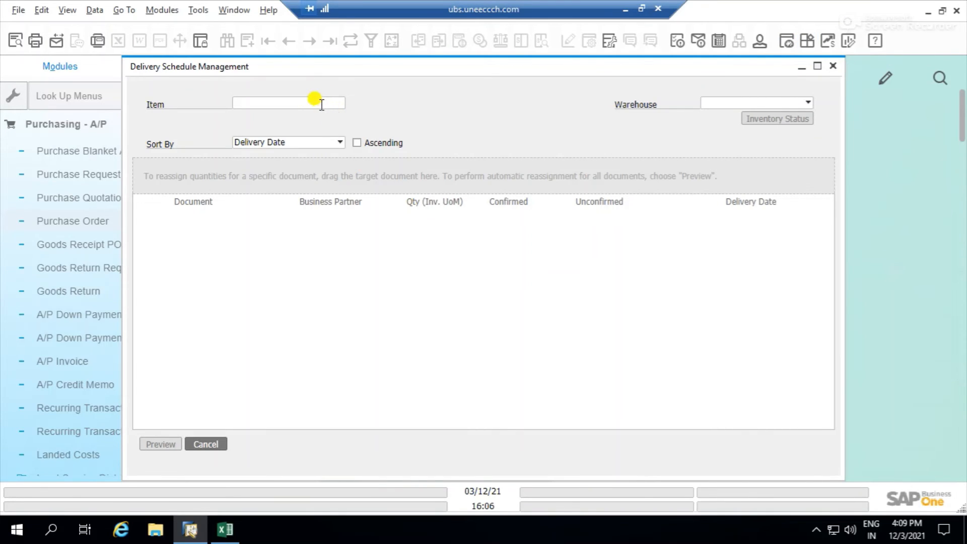
{"action": "left_click", "coordinate": [318, 101]}
{"action": "type", "text": "C00003"}
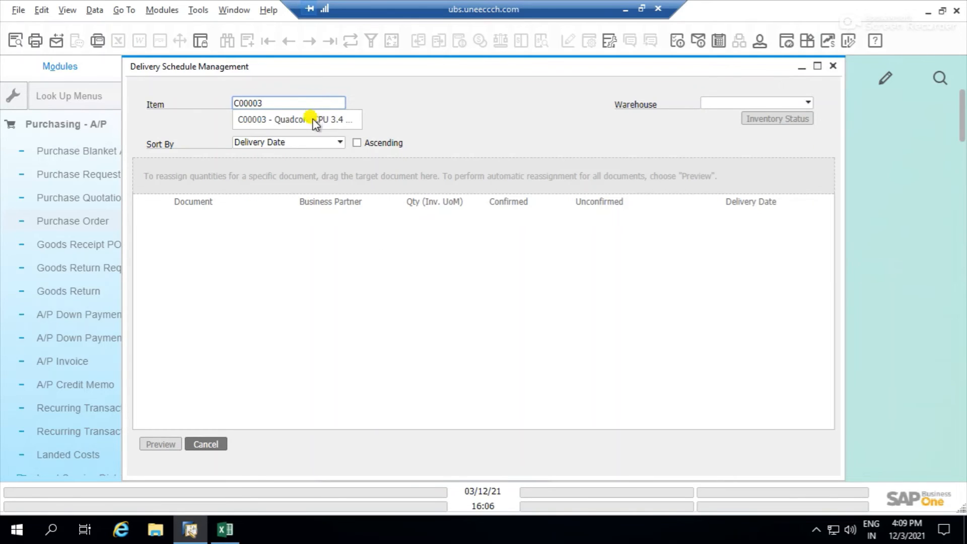
{"action": "left_click", "coordinate": [313, 119]}
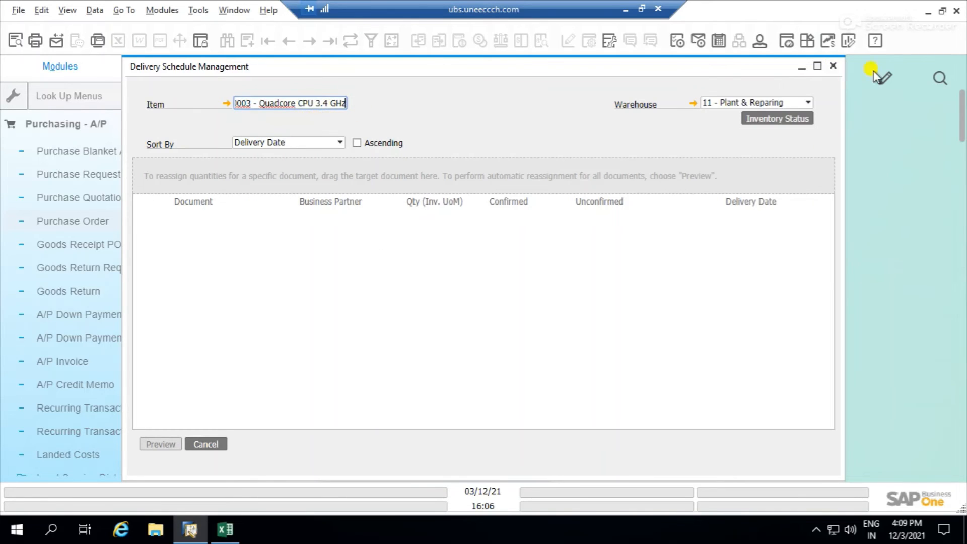
{"action": "left_click", "coordinate": [793, 104]}
{"action": "left_click", "coordinate": [763, 191]}
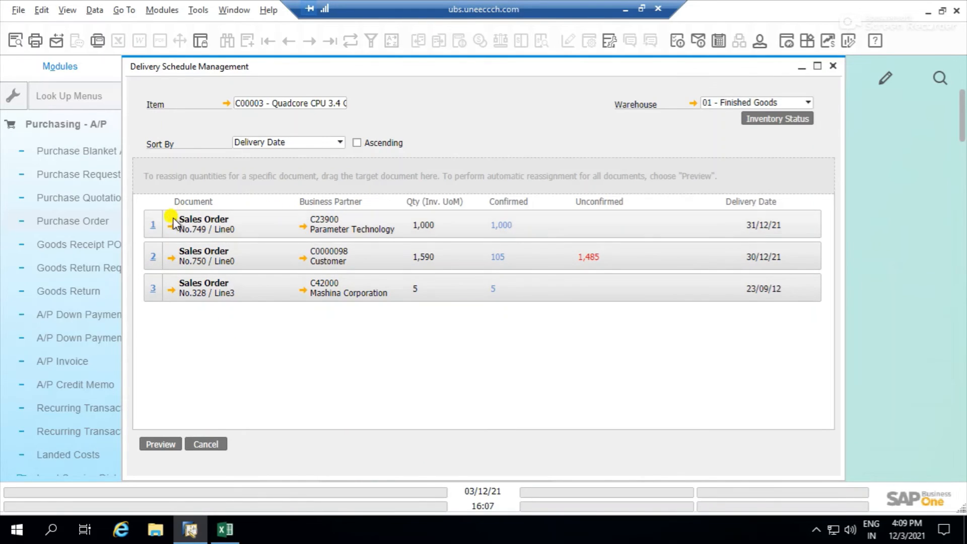
Make the Parameter Technology sales order the target document, expand its scheduled delivery and view the available sort options.
{"action": "left_click_drag", "start_coordinate": [172, 223], "coordinate": [158, 177]}
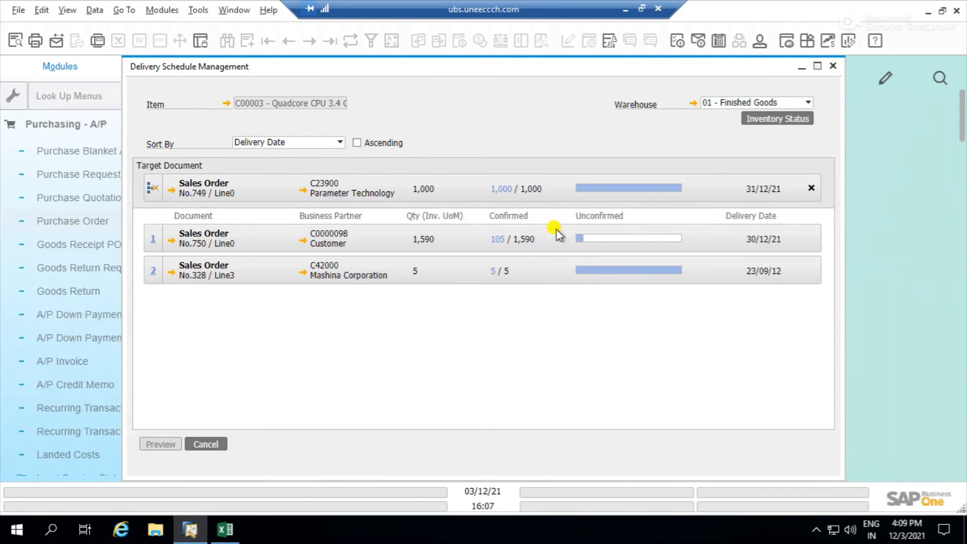
{"action": "left_click", "coordinate": [660, 188]}
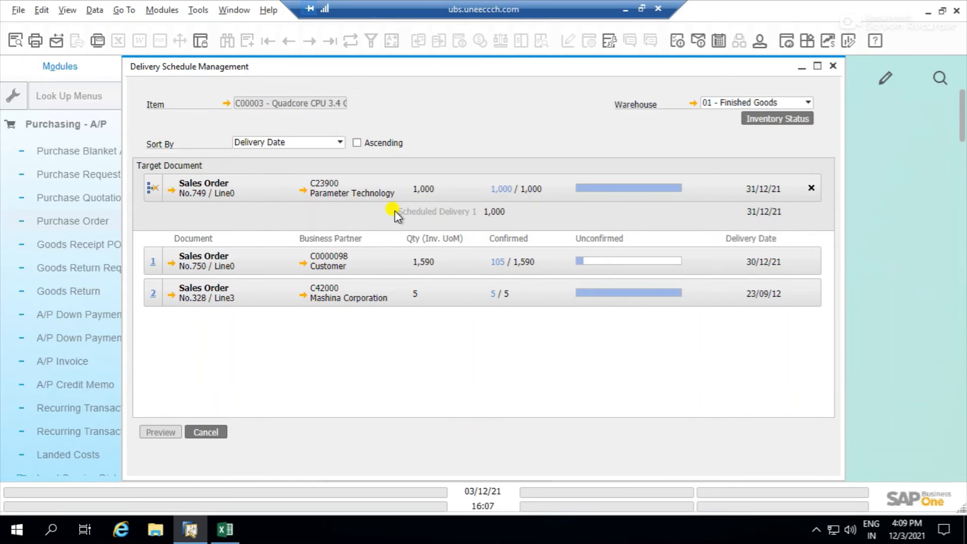
{"action": "left_click", "coordinate": [334, 143]}
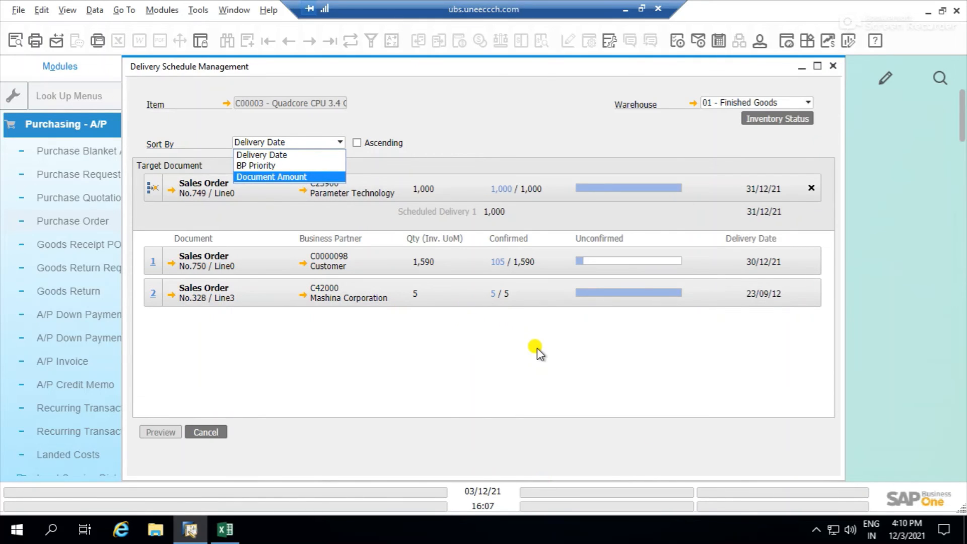
{"action": "left_click", "coordinate": [466, 111]}
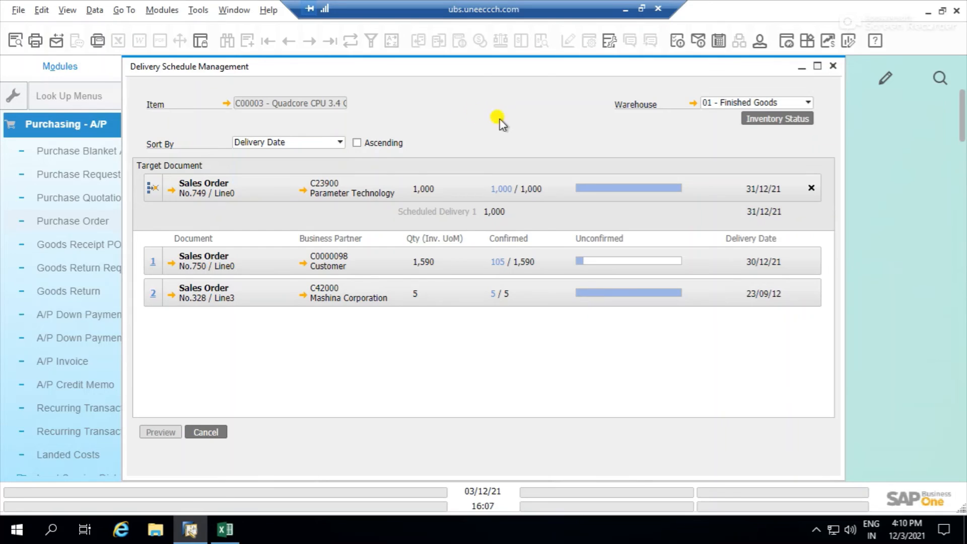
Review the item's inventory status, close it along with Delivery Schedule Management, and hide the module menu.
{"action": "left_click", "coordinate": [765, 120]}
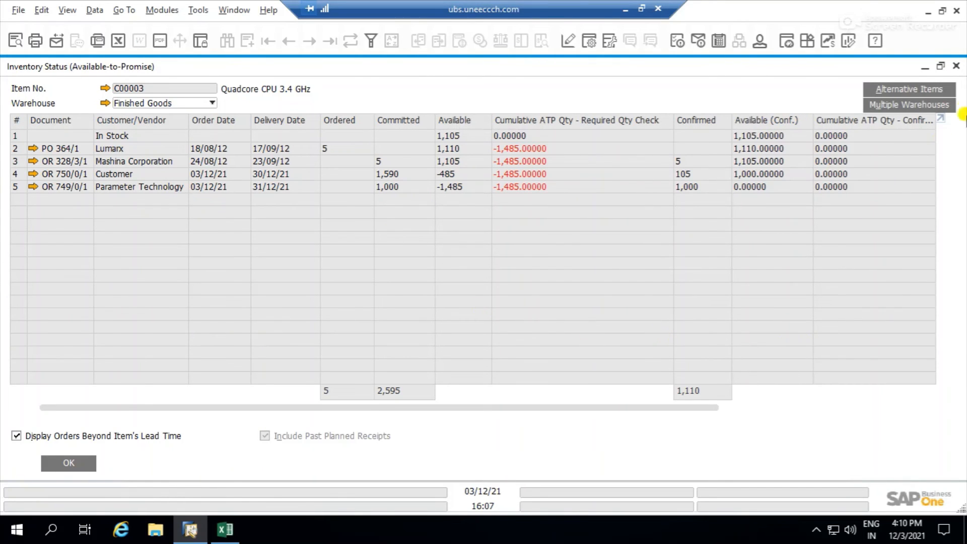
{"action": "left_click", "coordinate": [954, 67]}
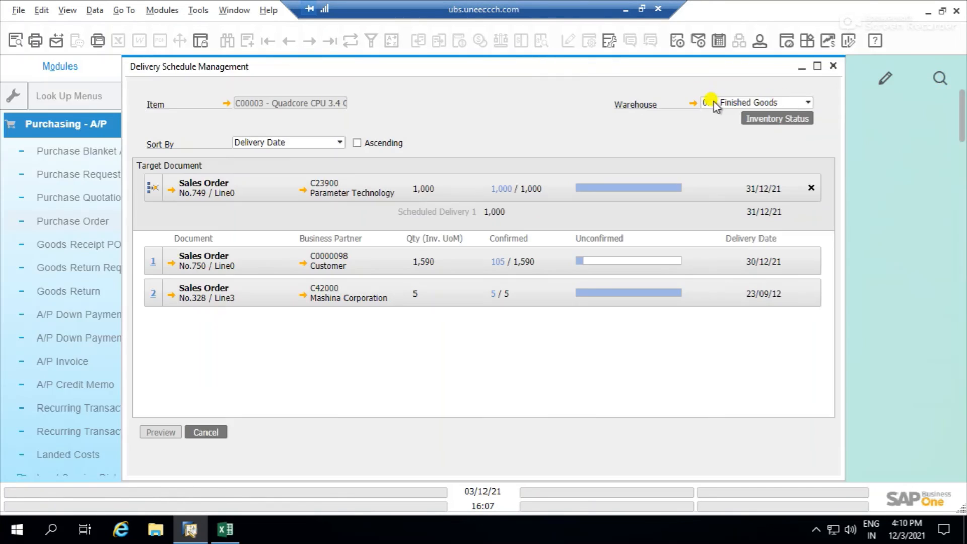
{"action": "left_click", "coordinate": [832, 66]}
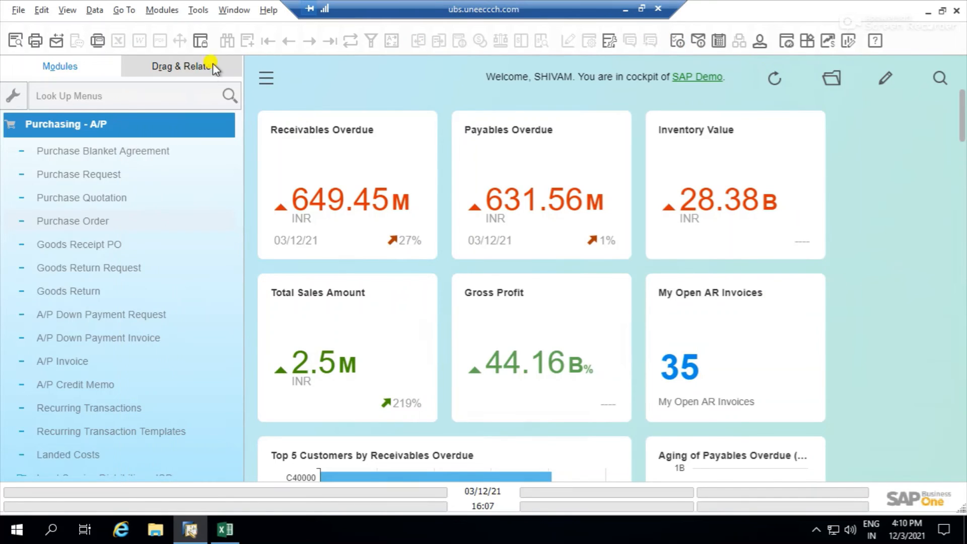
{"action": "left_click", "coordinate": [266, 79]}
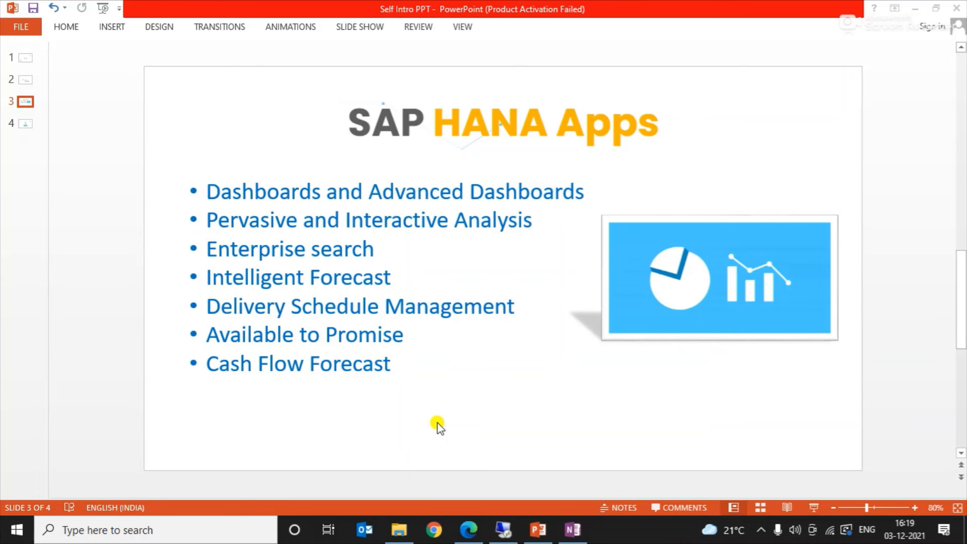
Switch to the remote SAP Business One session, open the Cash Flow Forecast and expand its configuration.
{"action": "left_click", "coordinate": [503, 536]}
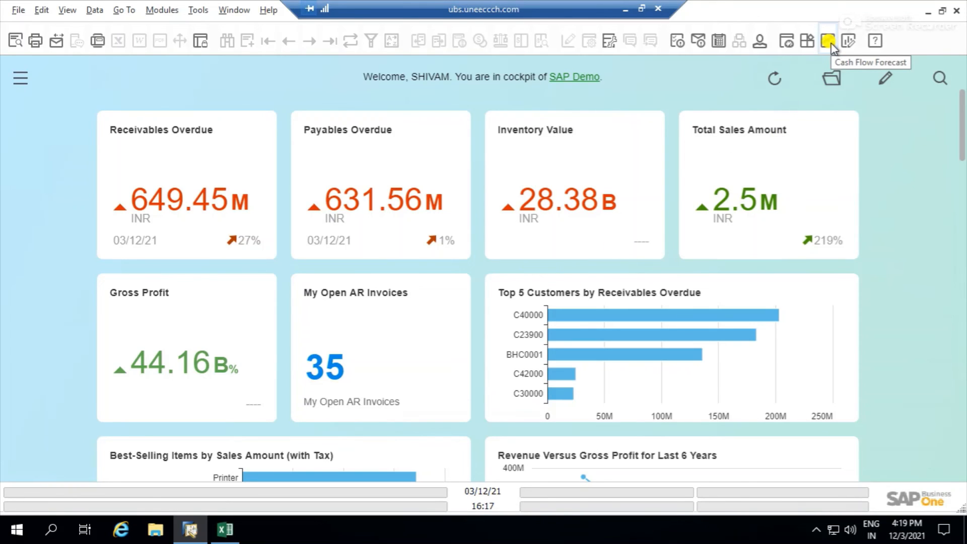
{"action": "left_click", "coordinate": [829, 41]}
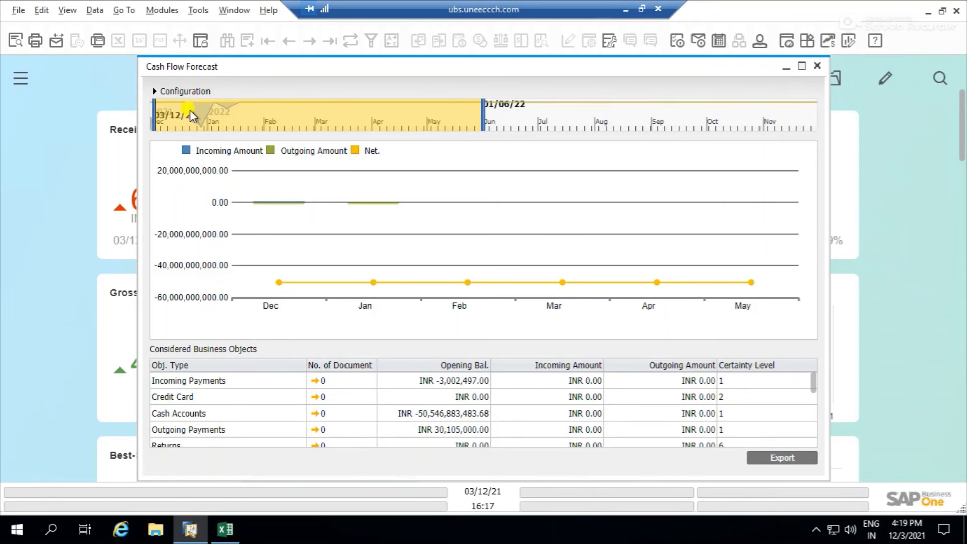
{"action": "left_click", "coordinate": [153, 92]}
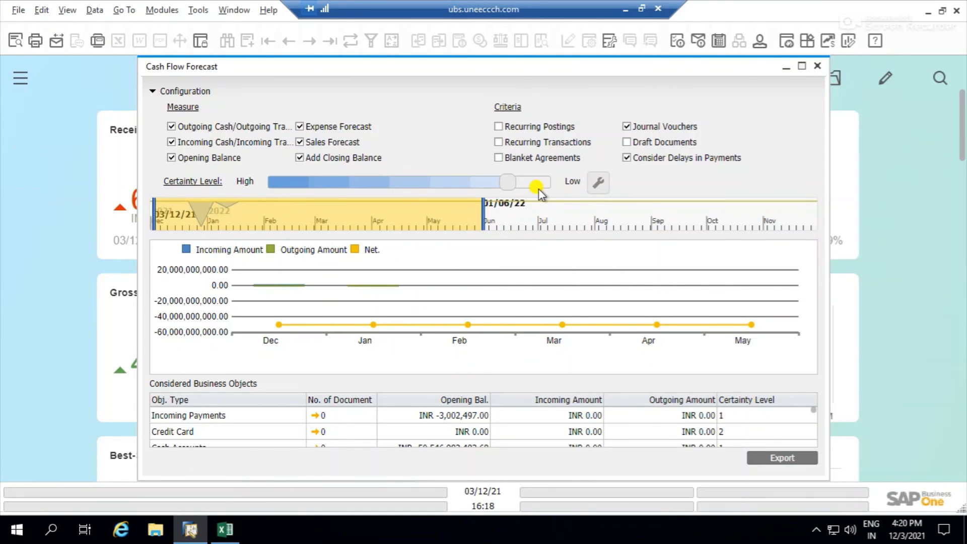
Maximize the forecast window, move Delivery to Certainty Level 2 in the certainty level settings and save them.
{"action": "left_click", "coordinate": [597, 184]}
{"action": "left_click", "coordinate": [802, 66]}
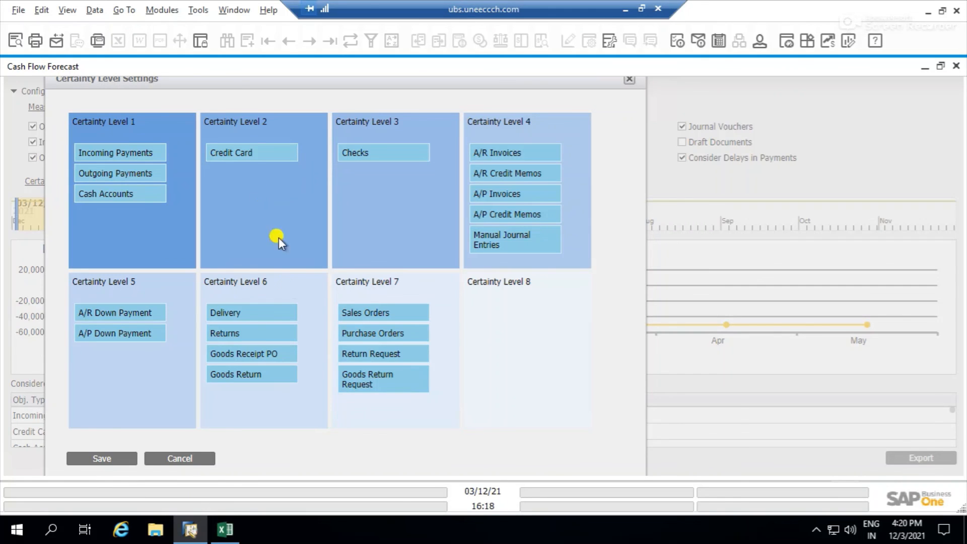
{"action": "left_click_drag", "start_coordinate": [261, 312], "coordinate": [277, 182]}
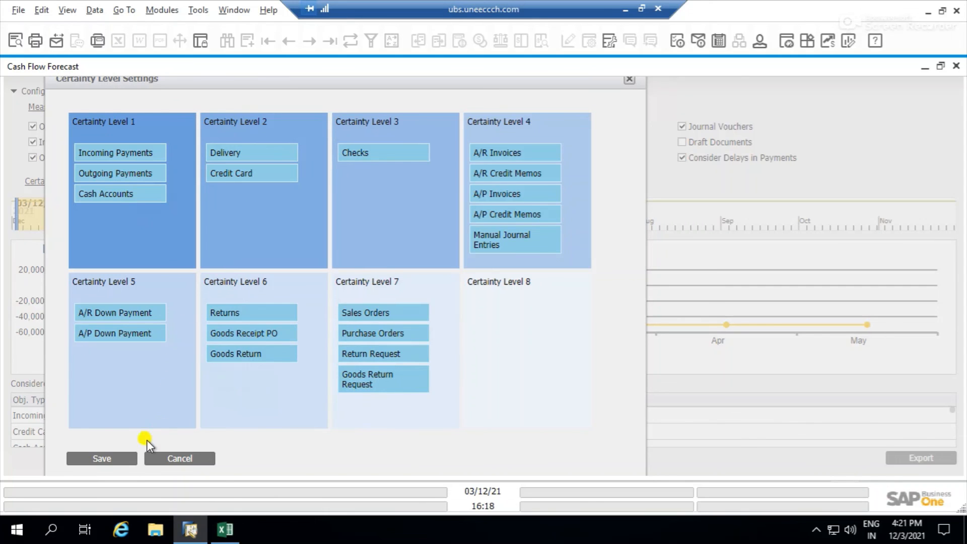
{"action": "left_click", "coordinate": [113, 457]}
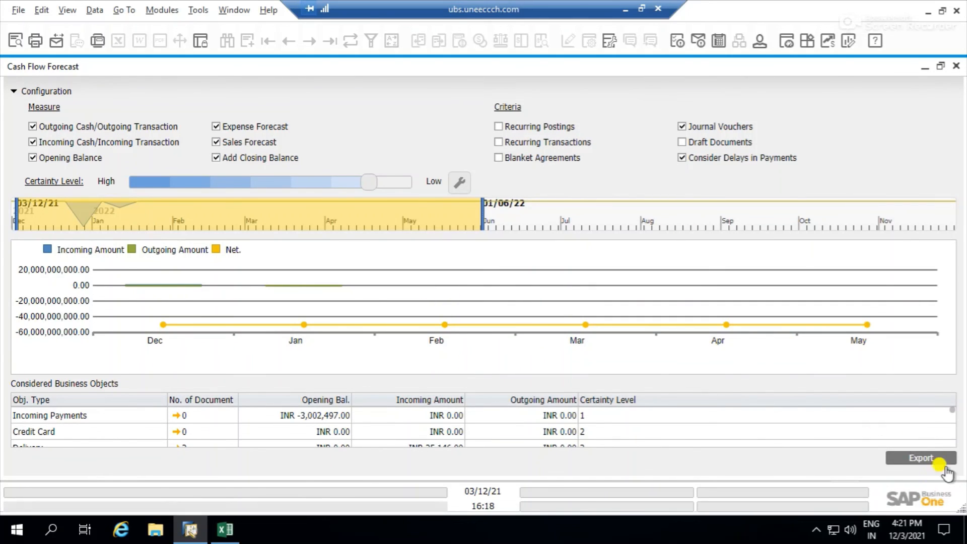
Export the cash flow forecast to the Desktop as an Excel 97-2003 worksheet named cff_overview-new.
{"action": "left_click", "coordinate": [921, 458]}
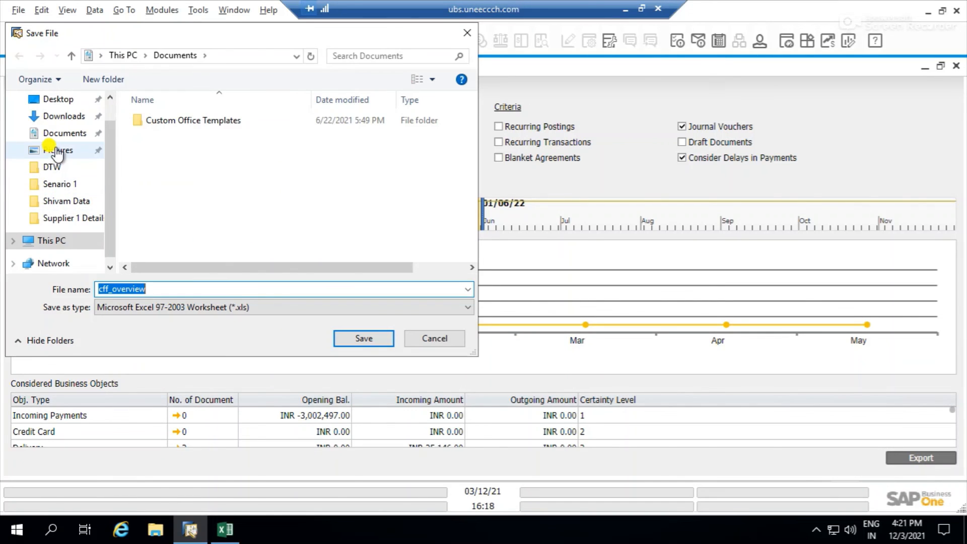
{"action": "scroll", "coordinate": [72, 169], "scroll_direction": "up", "scroll_amount": 1}
{"action": "left_click", "coordinate": [63, 128]}
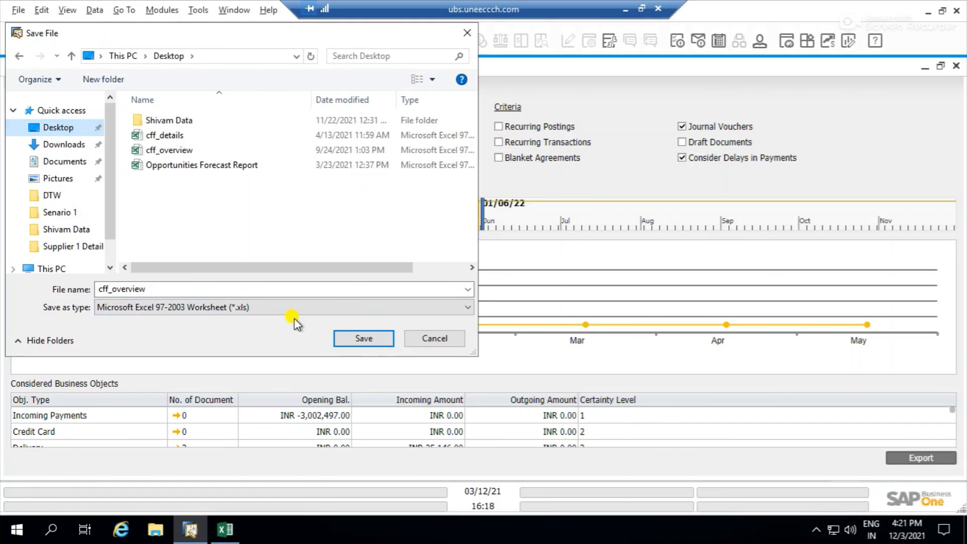
{"action": "left_click", "coordinate": [196, 289]}
{"action": "left_click", "coordinate": [194, 288]}
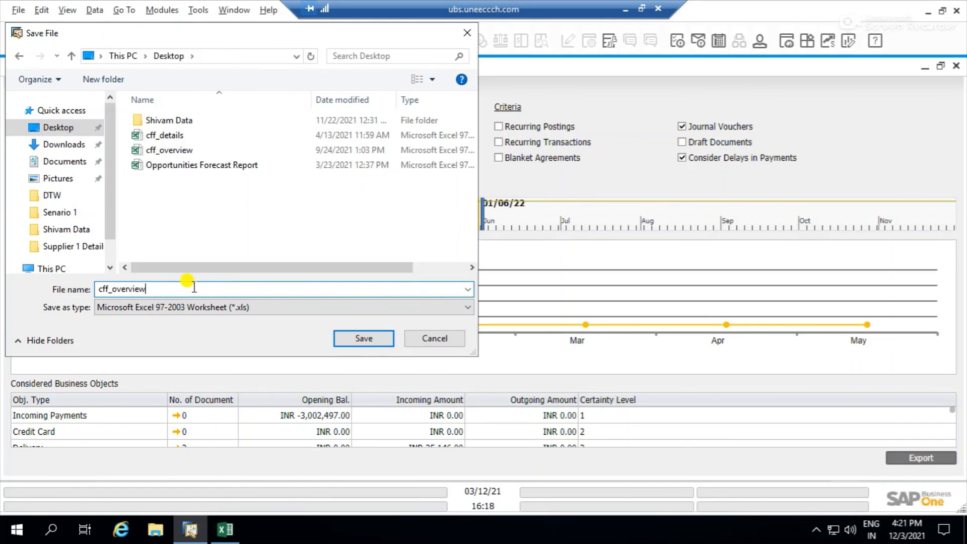
{"action": "type", "text": "-new"}
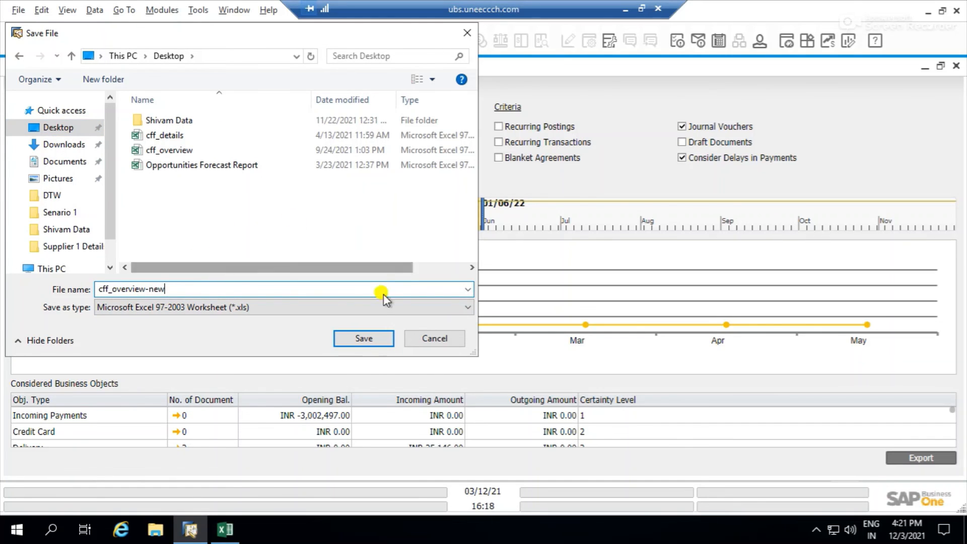
{"action": "left_click", "coordinate": [369, 344]}
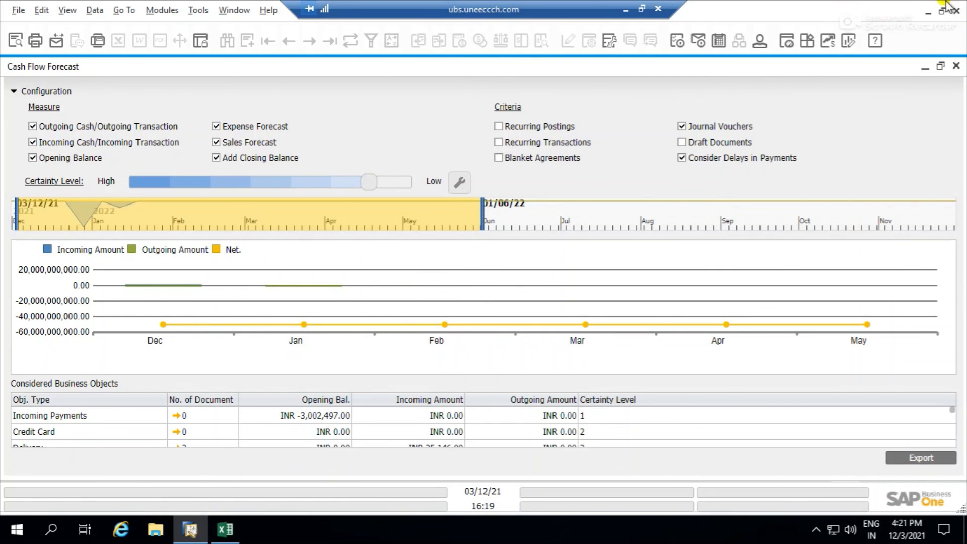
Minimize the open windows, open the exported cff_overview-new file from the desktop in Excel and select the whole sheet.
{"action": "left_click", "coordinate": [930, 11]}
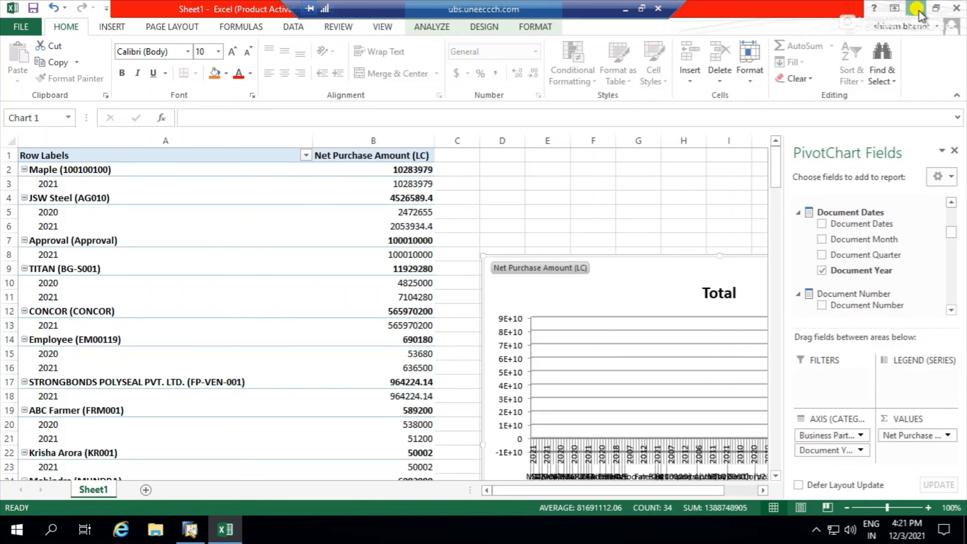
{"action": "left_click", "coordinate": [917, 12]}
{"action": "double_click", "coordinate": [125, 173]}
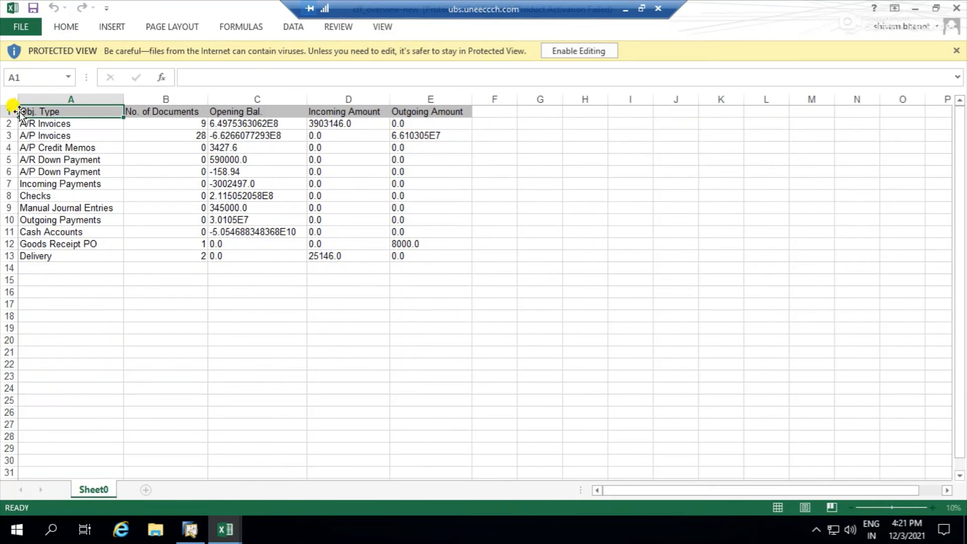
{"action": "left_click", "coordinate": [11, 99]}
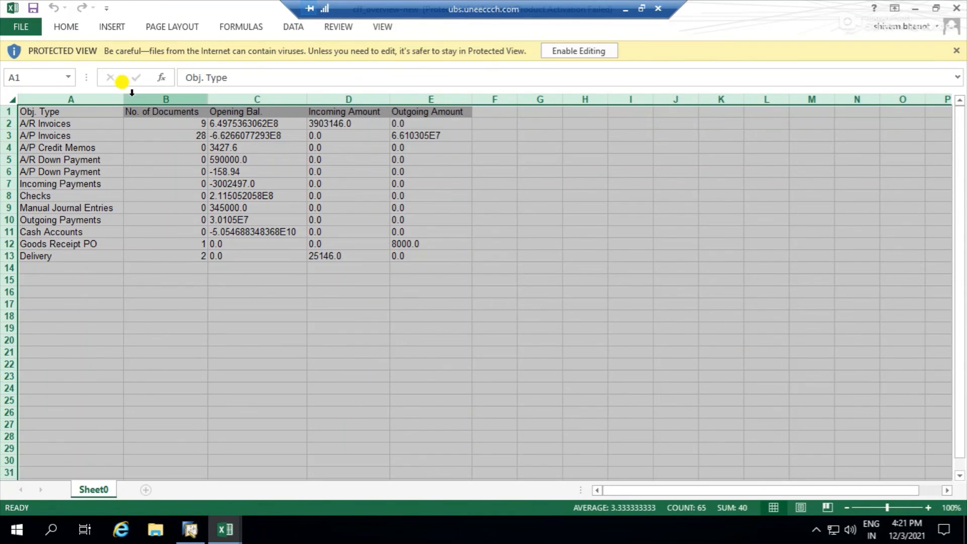
Fit the column widths to their contents and review the document count, opening balance, incoming and outgoing amount columns.
{"action": "double_click", "coordinate": [123, 99]}
{"action": "left_click", "coordinate": [71, 147]}
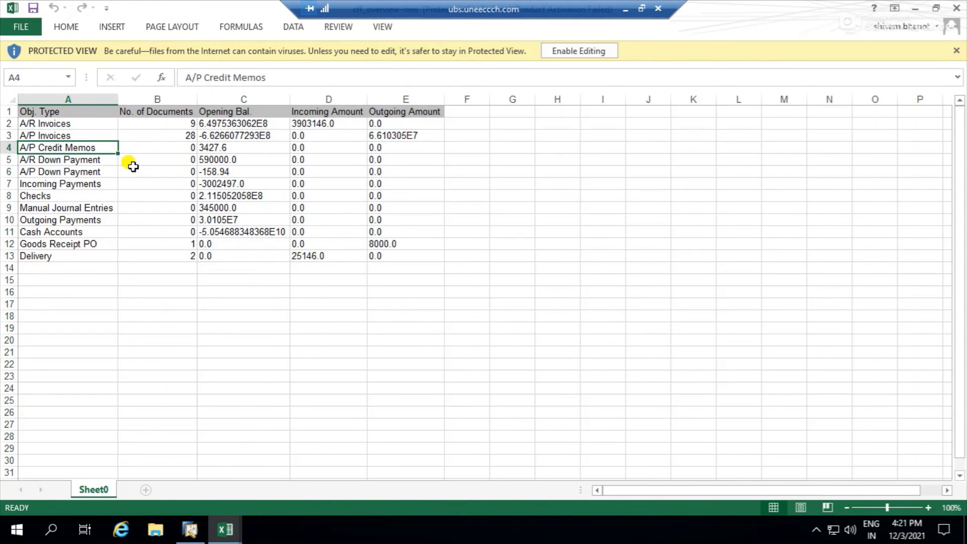
{"action": "left_click_drag", "start_coordinate": [157, 127], "coordinate": [162, 255]}
{"action": "left_click_drag", "start_coordinate": [255, 121], "coordinate": [265, 252]}
{"action": "left_click_drag", "start_coordinate": [339, 124], "coordinate": [333, 232]}
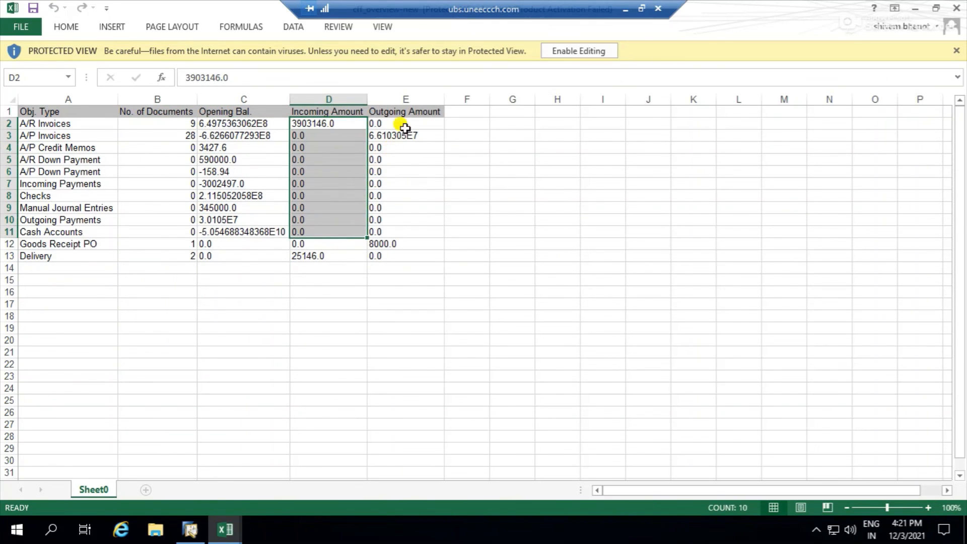
{"action": "left_click_drag", "start_coordinate": [405, 128], "coordinate": [401, 245]}
Enable editing of the exported worksheet and widen the Incoming Amount column.
{"action": "left_click", "coordinate": [572, 53]}
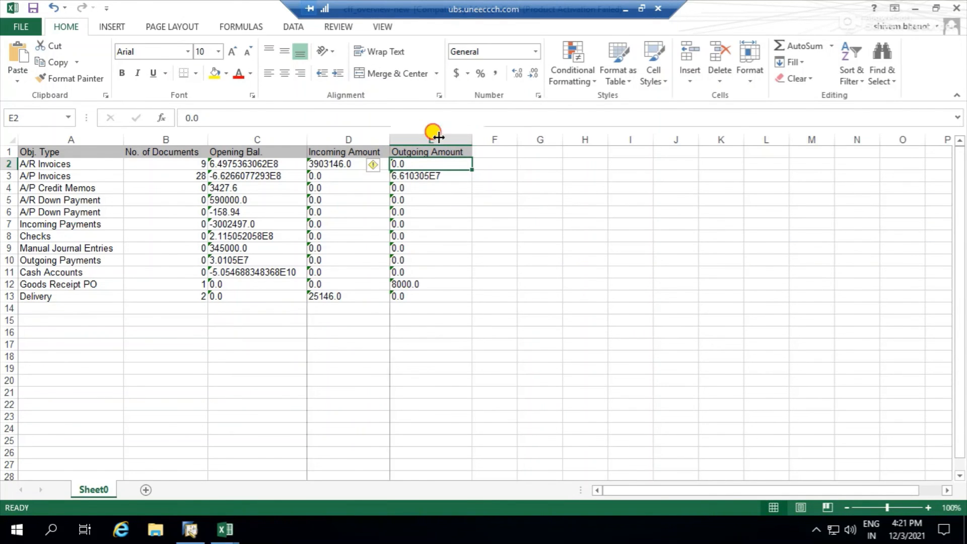
{"action": "left_click_drag", "start_coordinate": [438, 137], "coordinate": [472, 137]}
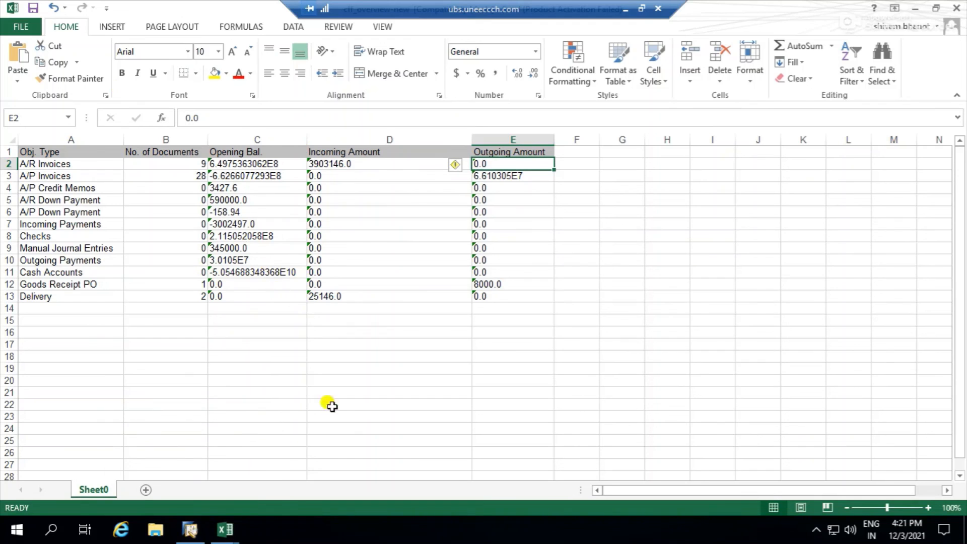
Switch to SAP Business One, close the Cash Flow Forecast and minimize the remote session to return to the PowerPoint presentation.
{"action": "left_click", "coordinate": [190, 529]}
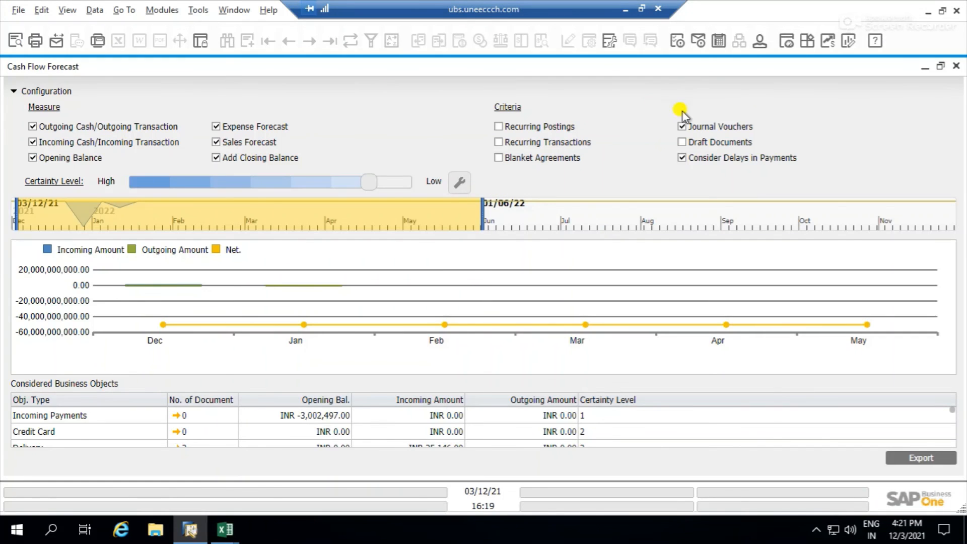
{"action": "left_click", "coordinate": [956, 66]}
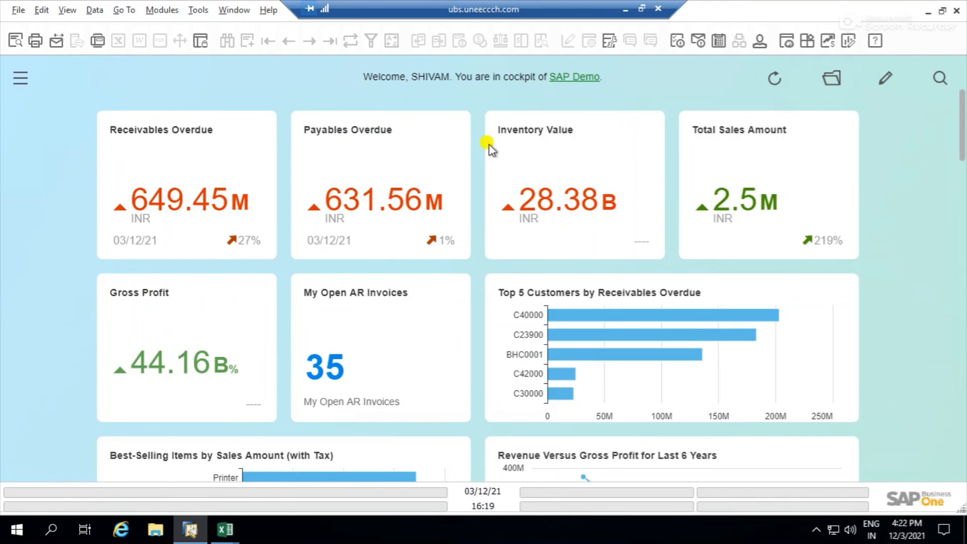
{"action": "left_click", "coordinate": [628, 13]}
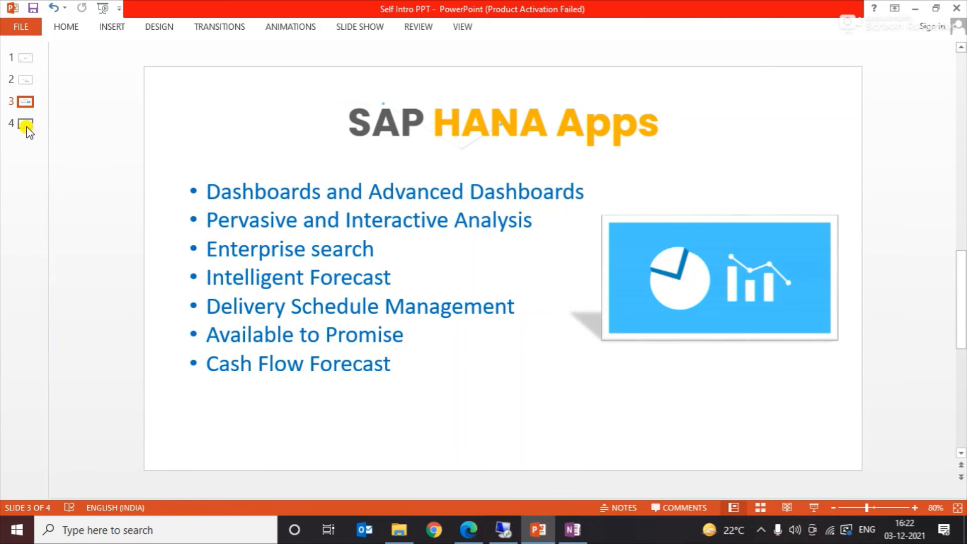